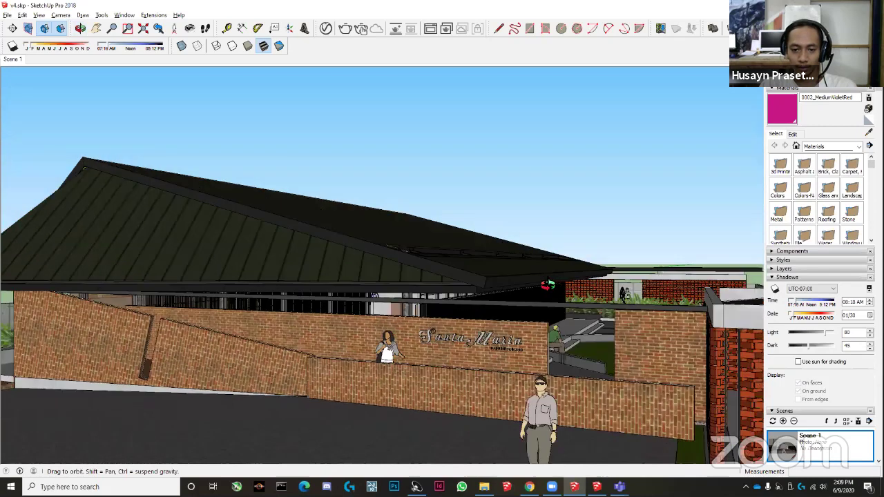
Examine the church exterior and its interior, including the altar wall, crucifix and rows of benches.
scroll(378, 325, "up", 4)
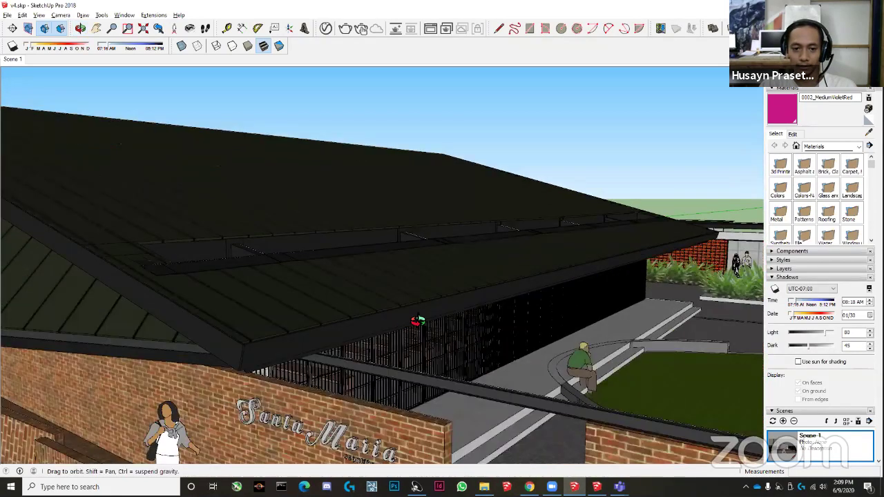
scroll(325, 325, "up", 4)
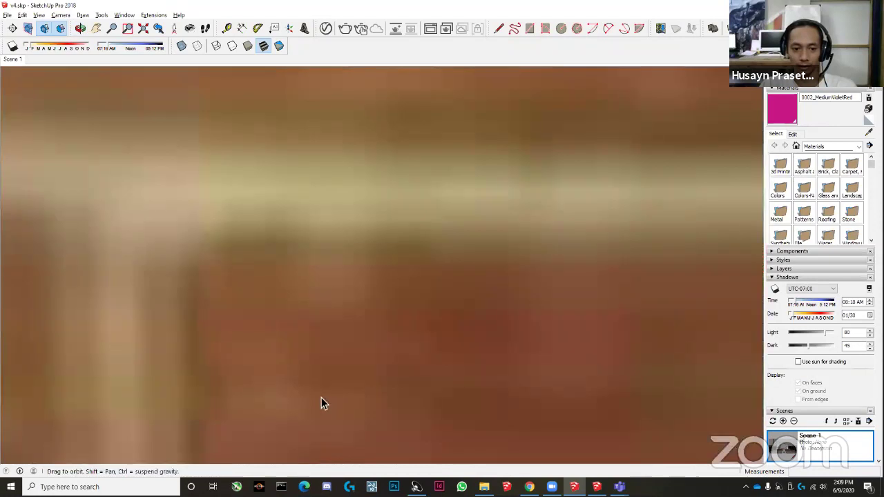
middle_click_drag(322, 403, 415, 248, "shift")
scroll(361, 371, "down", 5)
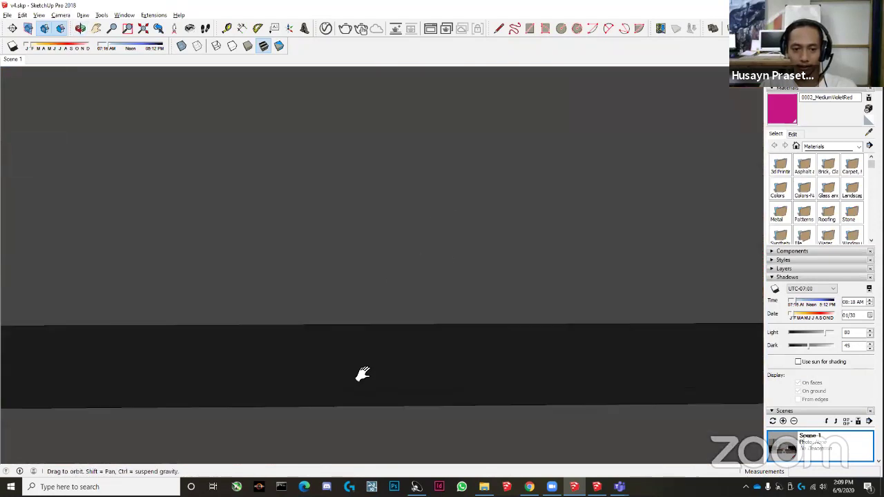
scroll(380, 322, "up", 1)
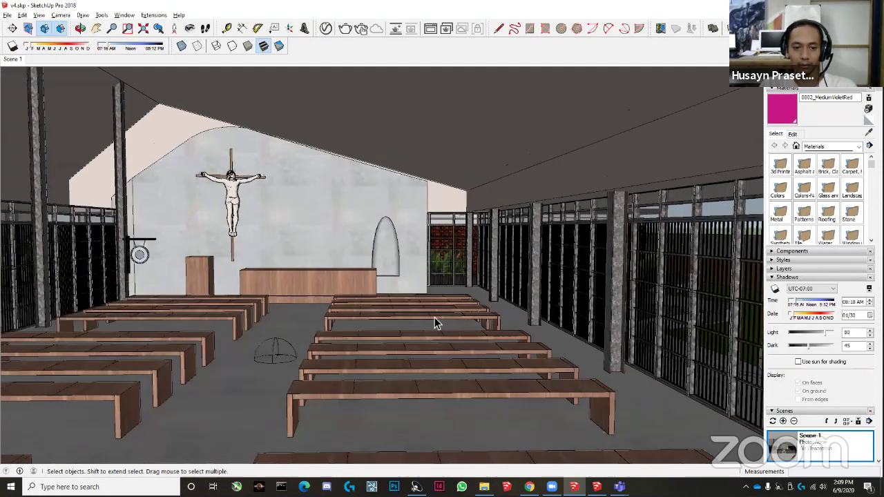
key("F3")
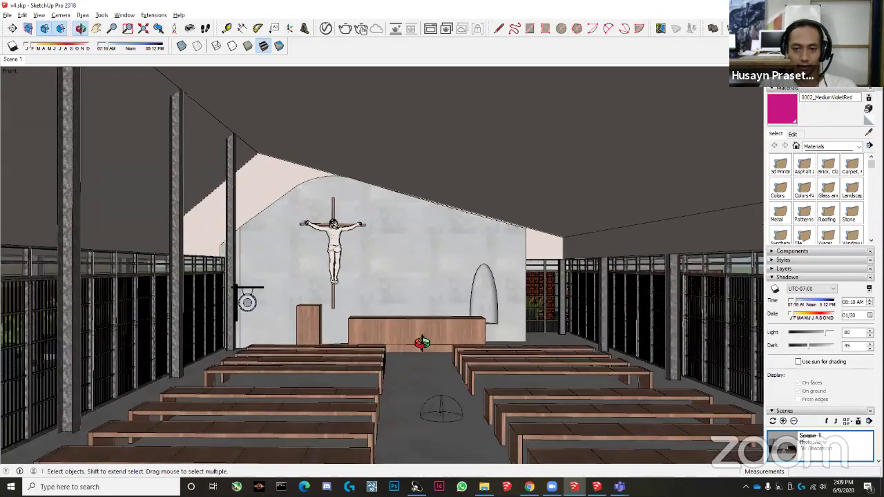
scroll(418, 325, "up", 3)
middle_click_drag(428, 324, 335, 282)
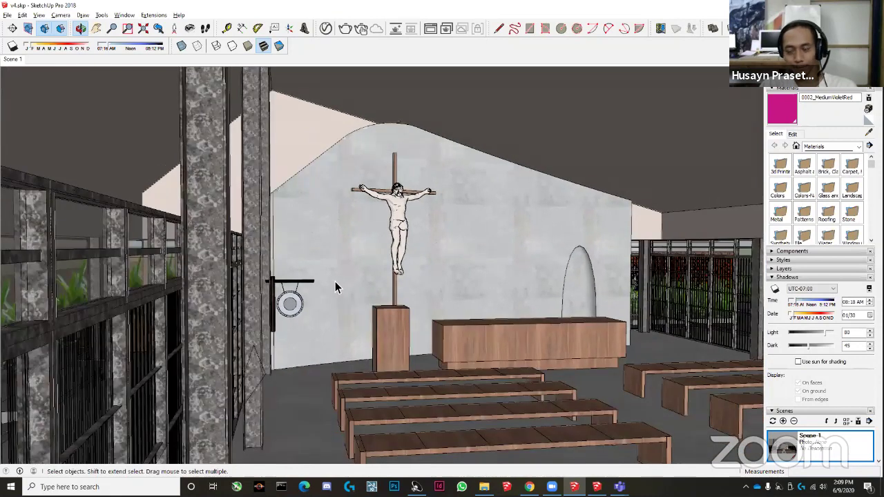
middle_click_drag(341, 283, 321, 314)
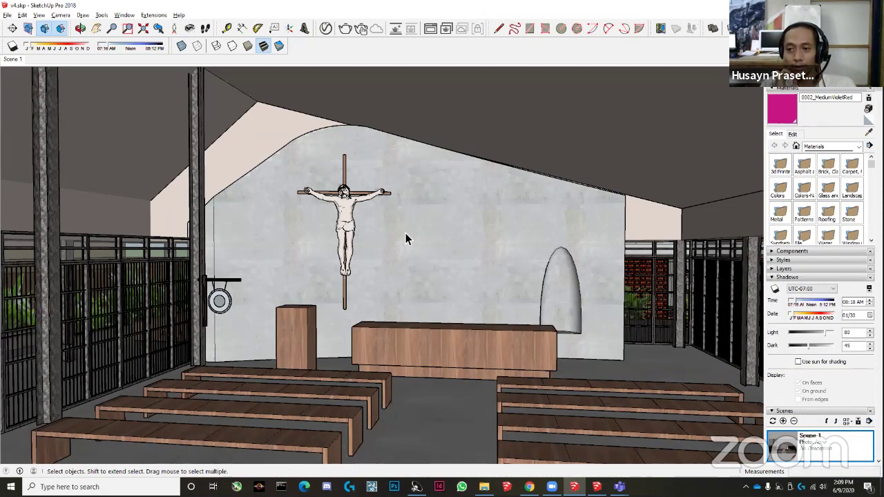
key("o")
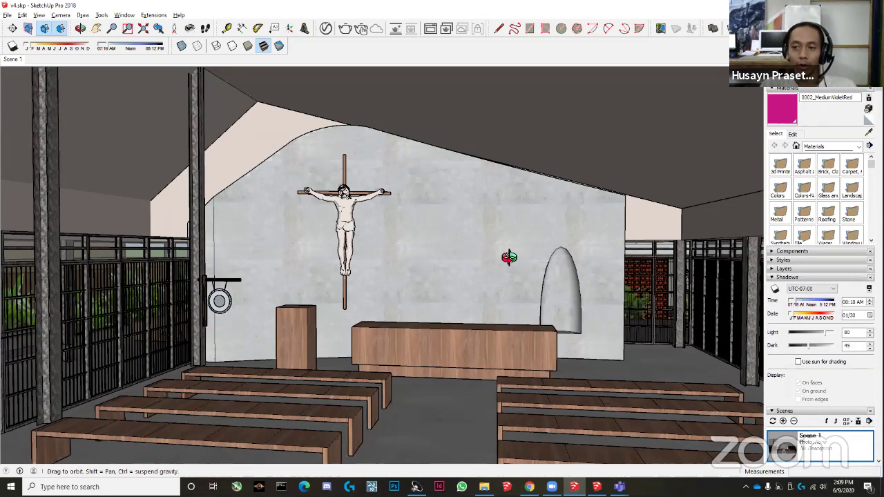
middle_click_drag(487, 269, 535, 243)
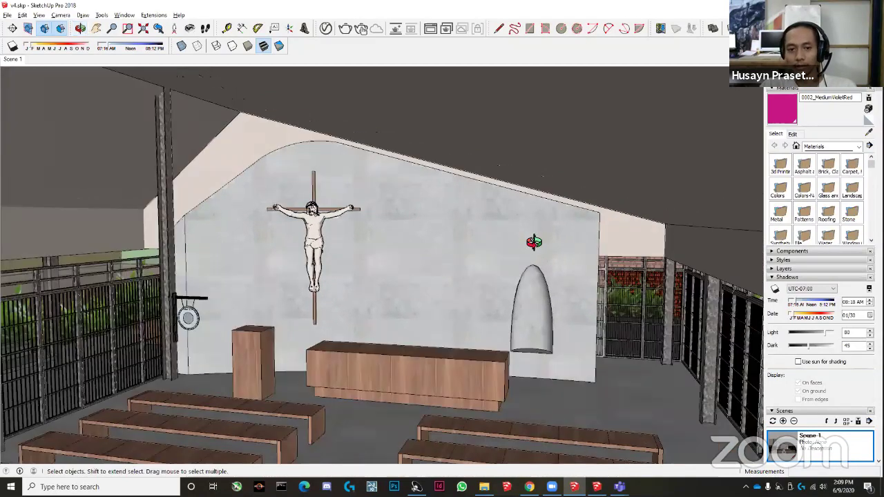
Start a line on the open ground outside the concrete boundary wall.
scroll(421, 315, "down", 5)
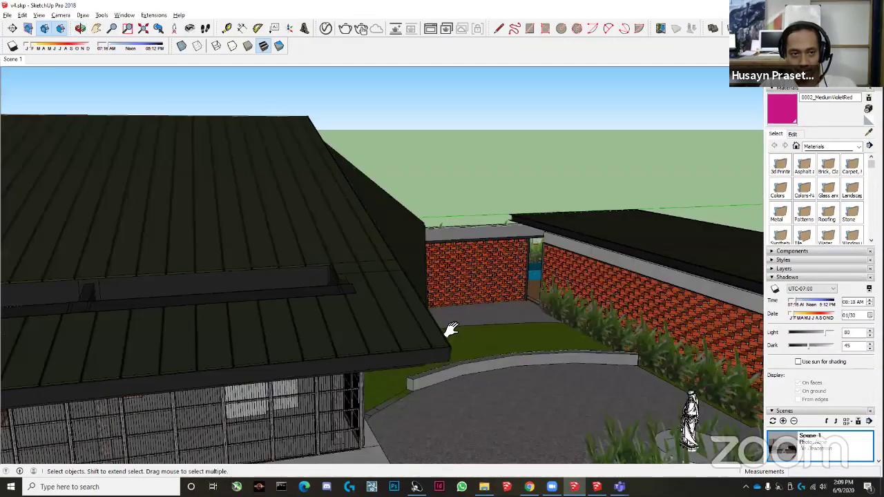
mouse_move(257, 219)
middle_mouse_down()
mouse_move(379, 300)
mouse_move(261, 233)
middle_mouse_up()
scroll(260, 233, "down", 5)
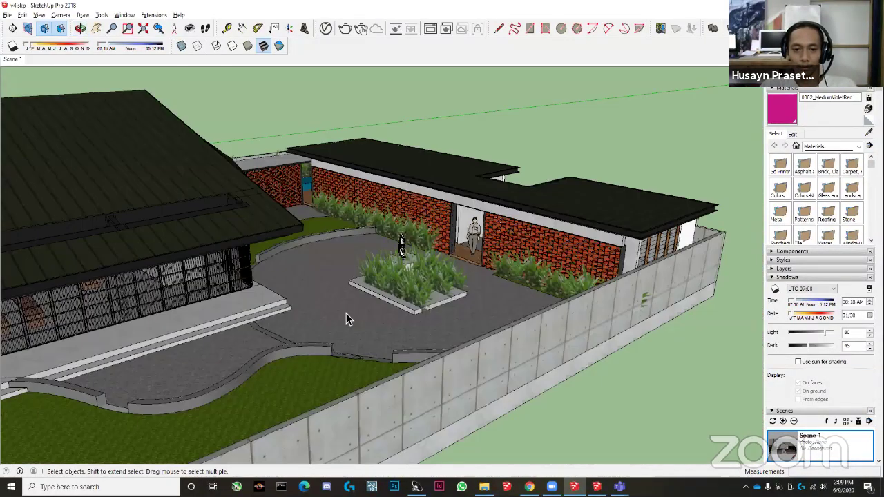
middle_click_drag(349, 315, 358, 343)
scroll(358, 344, "down", 3)
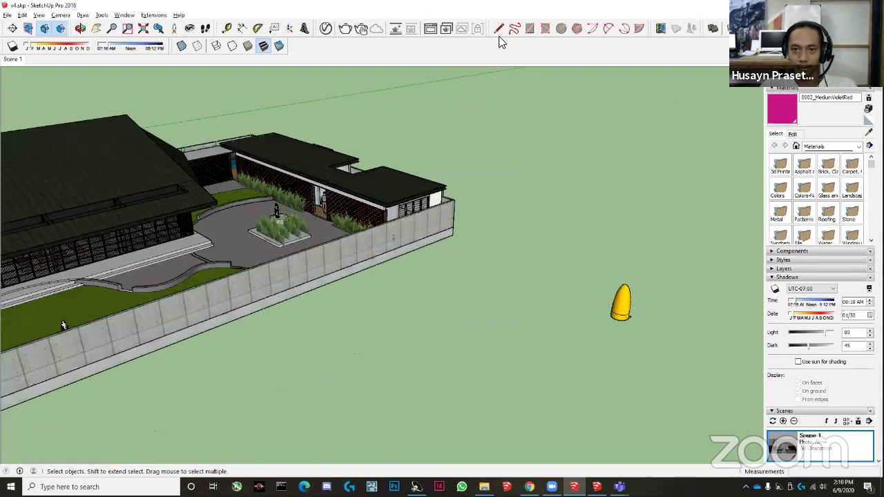
left_click(499, 29)
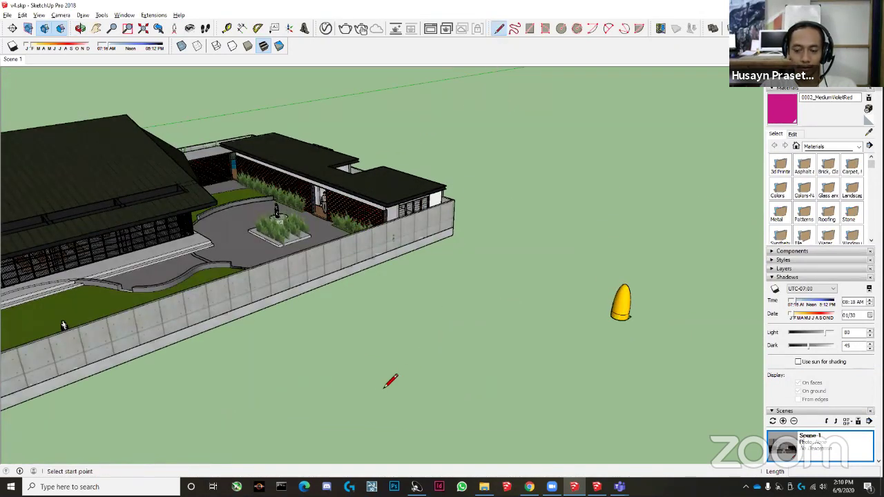
left_click(380, 389)
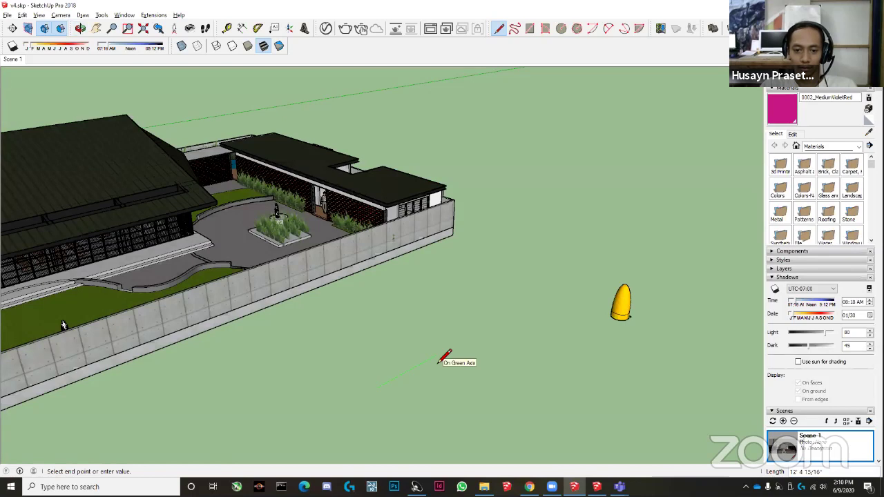
scroll(446, 358, "up", 5)
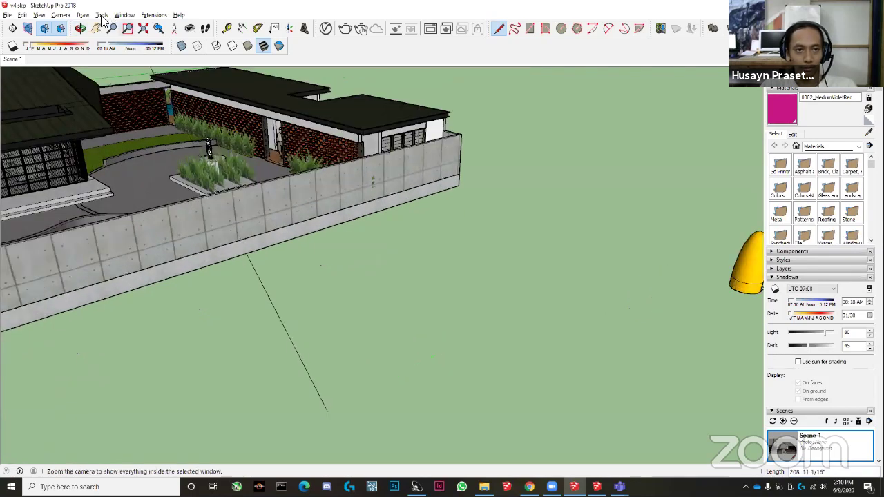
Set the model's length units to the Decimal format in metres.
left_click(103, 15)
mouse_move(124, 15)
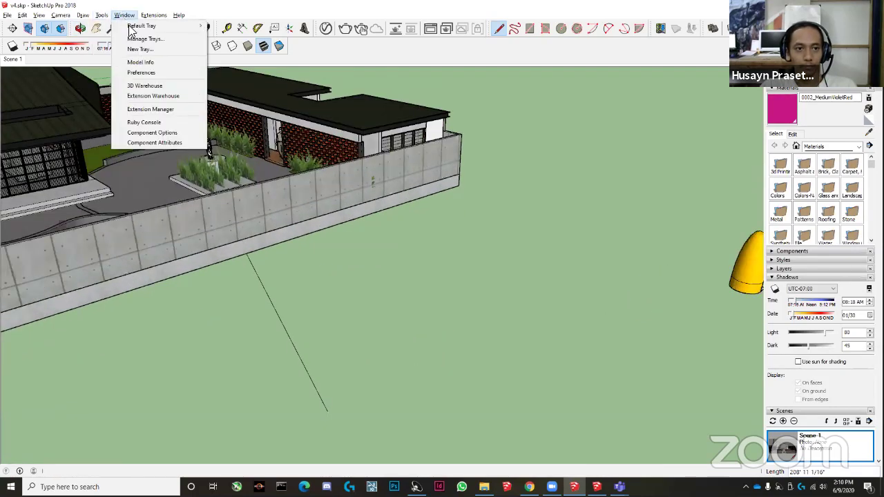
left_click(142, 63)
left_click(434, 124)
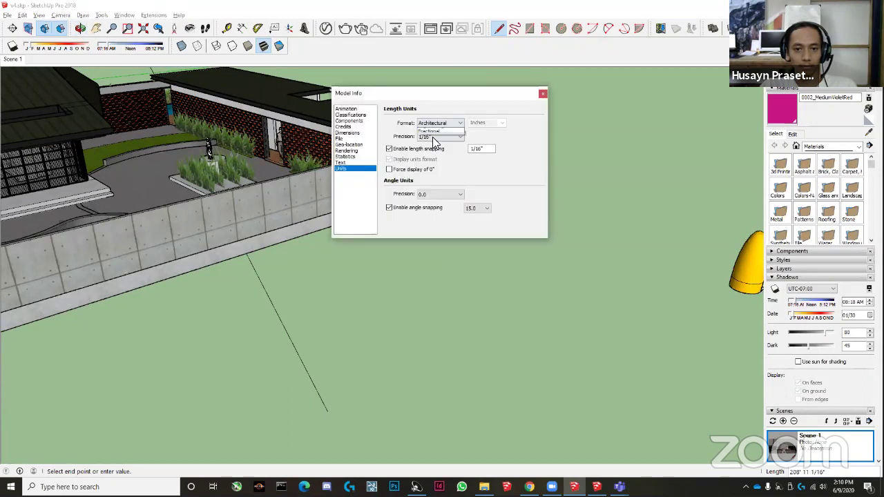
left_click(428, 137)
left_click(501, 125)
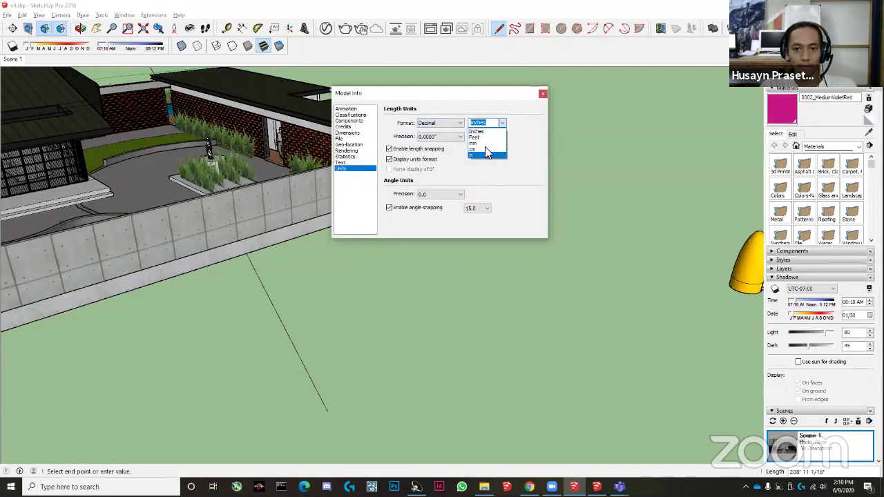
left_click(483, 156)
left_click(543, 93)
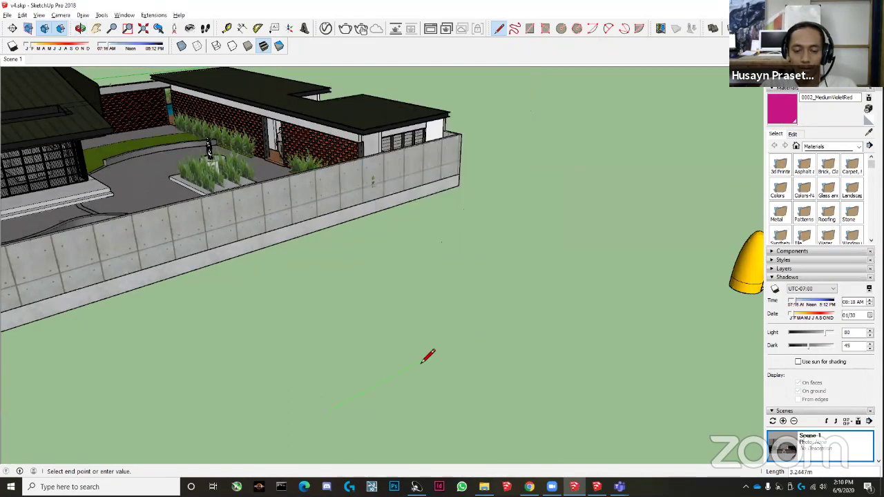
Draw a very narrow closed rectangle 2 m long on the open ground, with its long sides along the green axis.
mouse_move(420, 351)
middle_mouse_down("shift")
mouse_move(405, 373)
mouse_move(404, 345)
mouse_move(385, 367)
middle_mouse_up("shift")
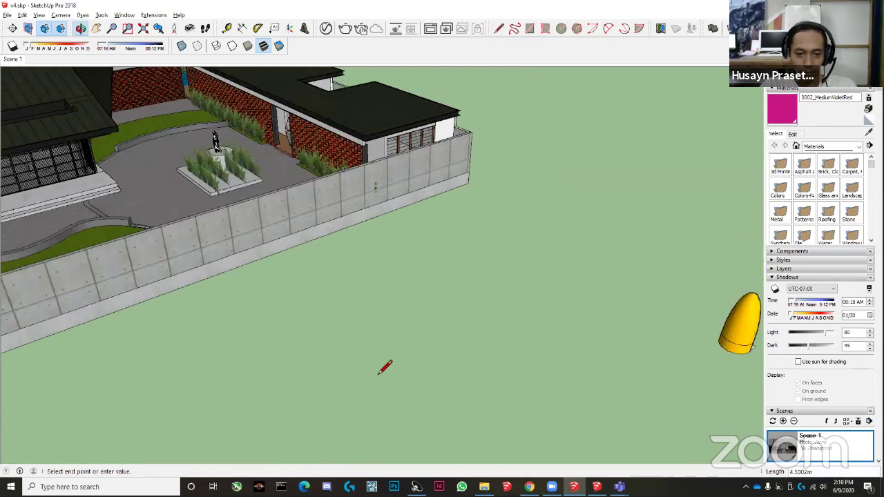
scroll(380, 366, "up", 2)
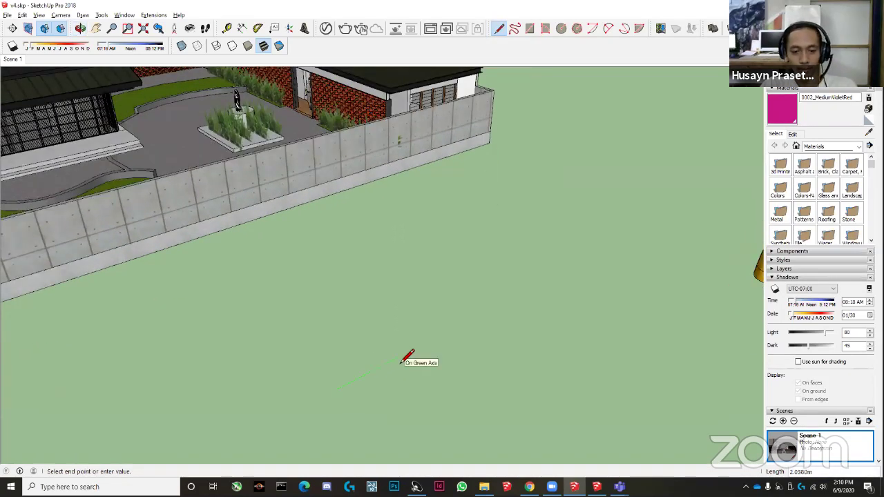
type("2")
key("Return")
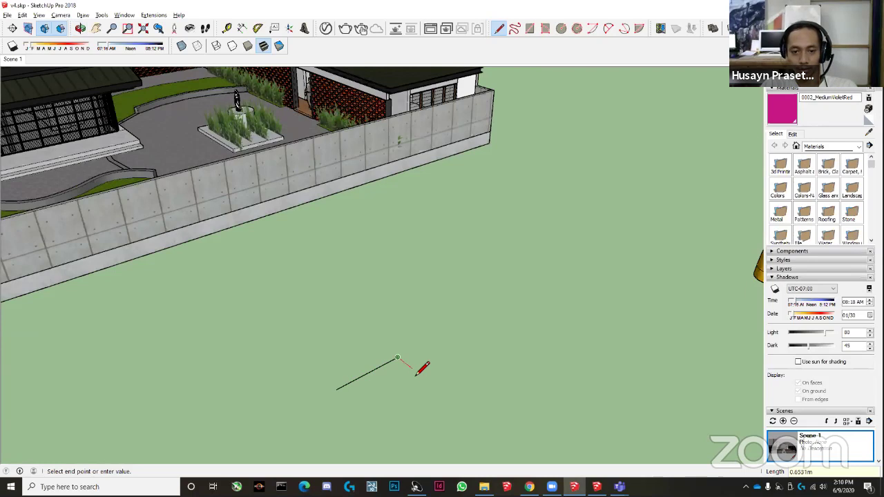
scroll(415, 360, "up", 4)
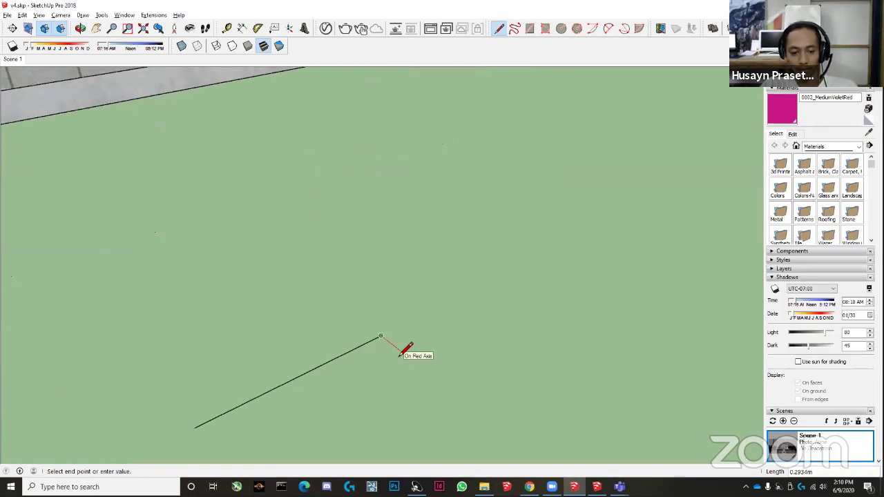
type("0")
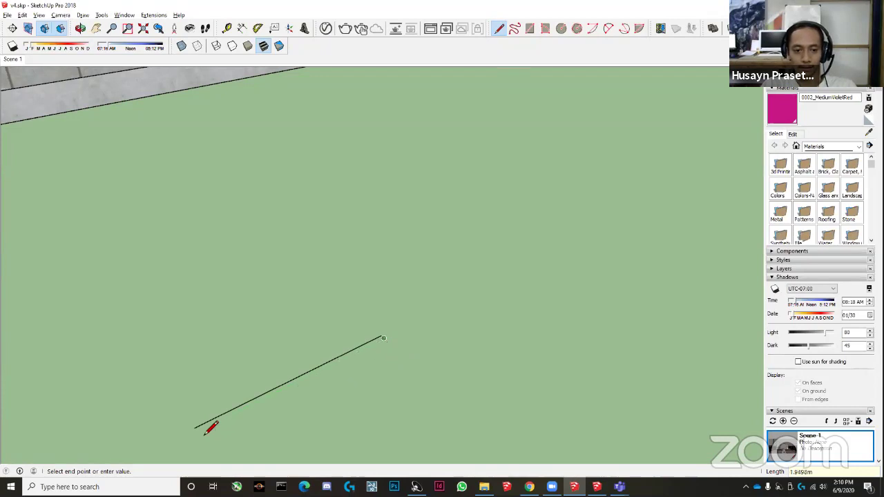
type("2797m")
key("Return")
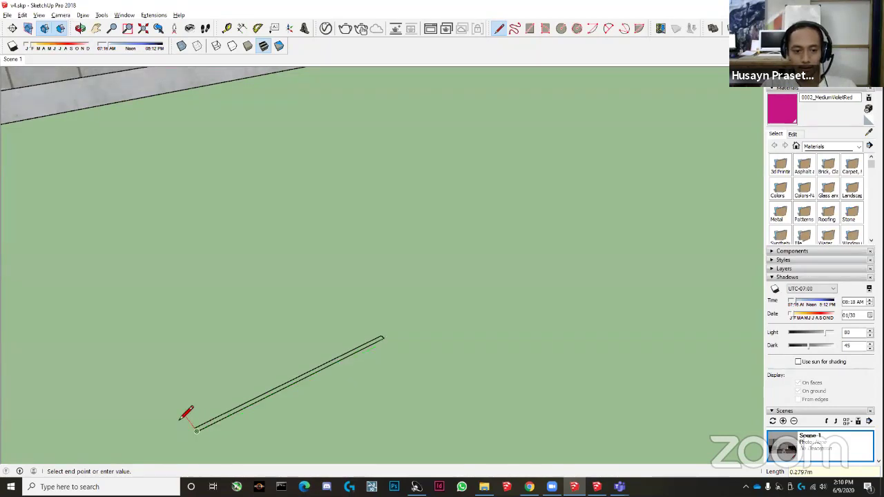
Show the Large Tool Set so that the Push/Pull tool is available.
key("p")
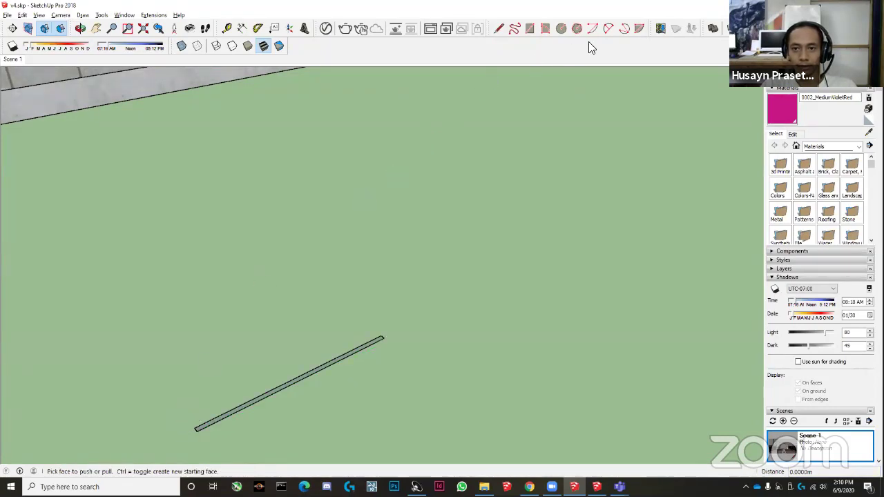
right_click(503, 46)
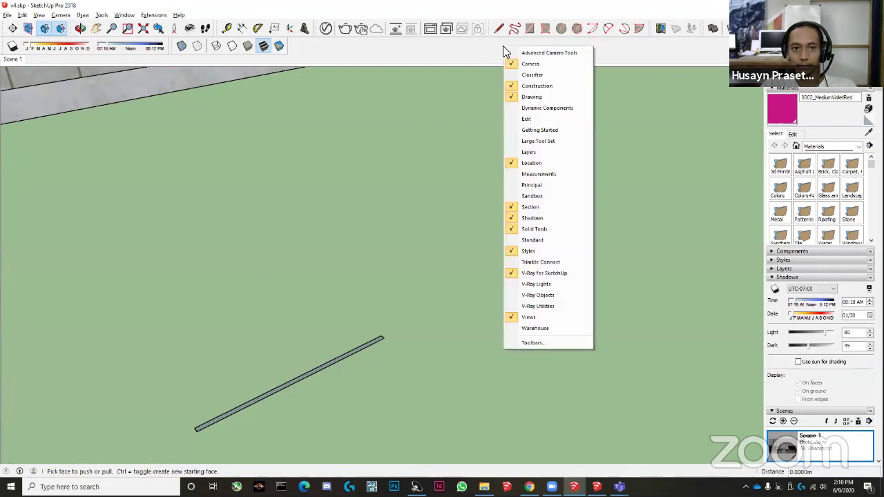
left_click(537, 140)
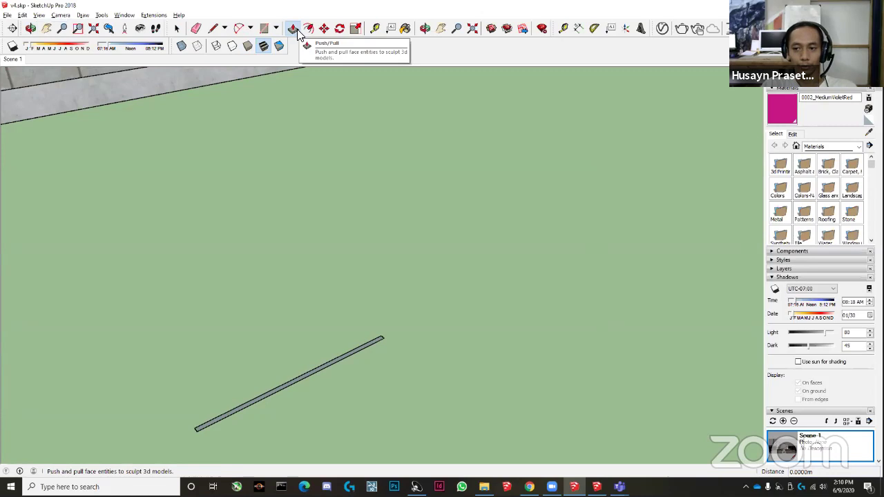
Push/Pull the narrow rectangle upward to form an upright slab 4 m high.
left_click(373, 353)
left_click(375, 290)
mouse_move(375, 290)
middle_mouse_down()
mouse_move(367, 271)
mouse_move(365, 280)
middle_mouse_up()
left_click_drag(365, 280, 352, 192)
middle_click_drag(352, 192, 354, 164)
left_click_drag(354, 163, 357, 188)
middle_click_drag(358, 187, 411, 216)
left_click_drag(410, 215, 418, 221)
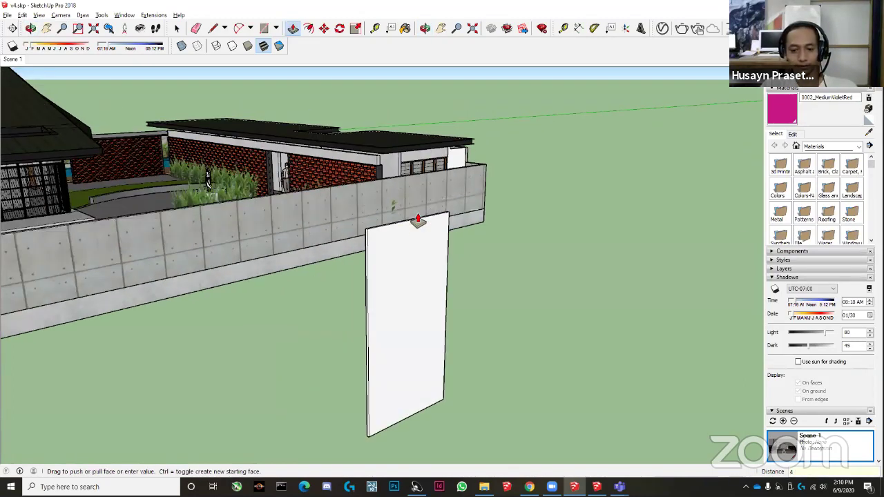
key("Return")
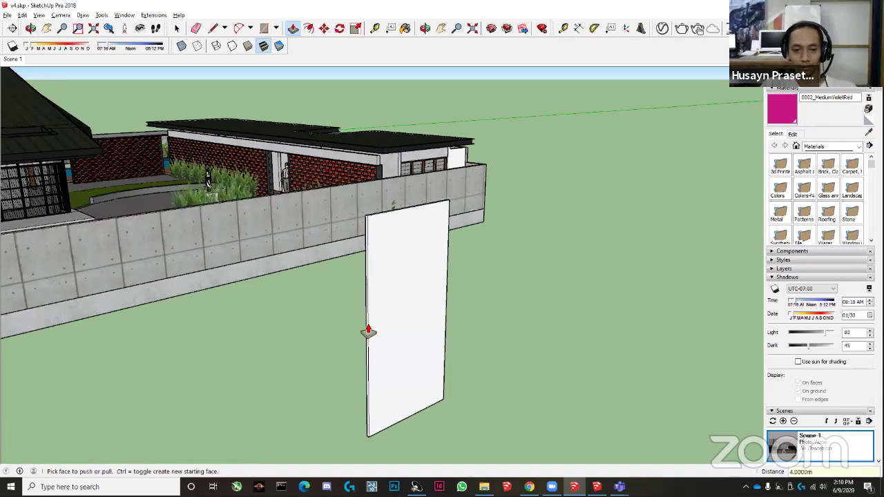
Extend the slab lengthwise by pulling its narrow end face out 10 m.
middle_click_drag(371, 329, 405, 302)
left_click_drag(405, 302, 236, 369)
type("10")
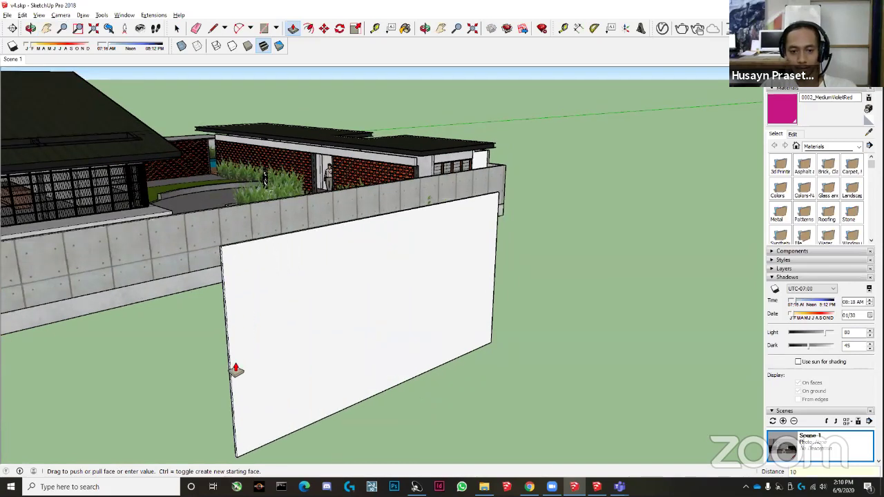
key("Return")
Thicken the wall freehand by pulling out its long face with Push/Pull.
middle_click_drag(366, 302, 334, 327)
left_click_drag(334, 327, 350, 342)
key("space")
Examine the new wall beside the boundary, and the church's courtyard, side facade and roof.
middle_click_drag(272, 300, 505, 311)
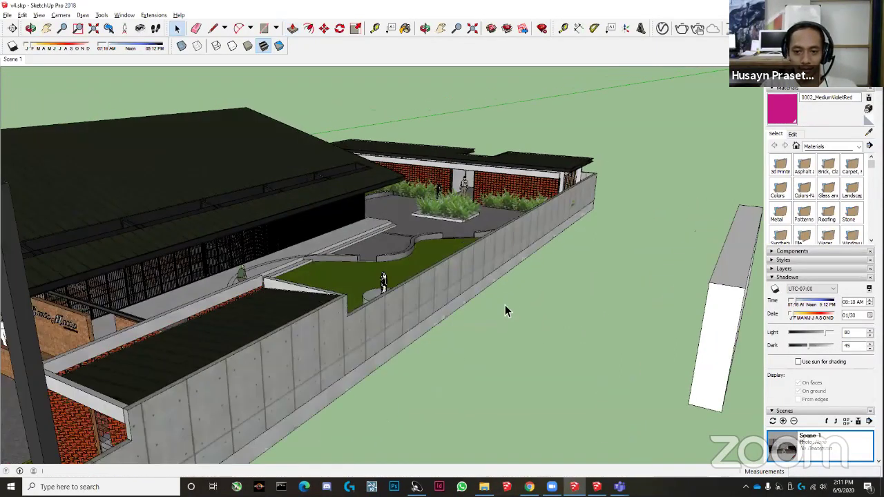
middle_click_drag(394, 371, 230, 313)
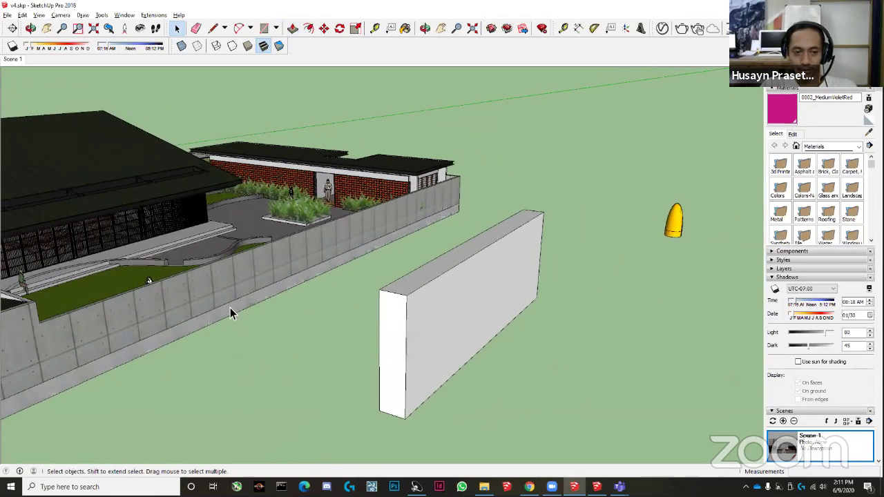
middle_click_drag(470, 322, 194, 310)
scroll(172, 289, "up", 5)
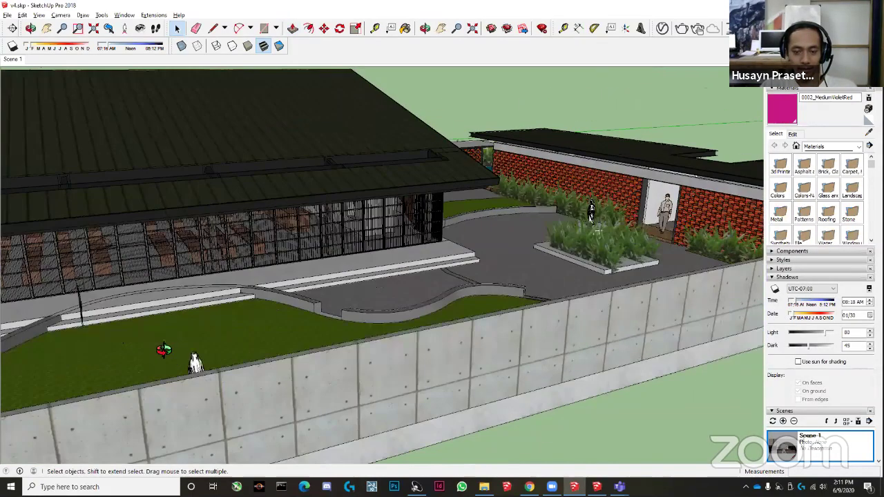
middle_click_drag(163, 350, 366, 333)
scroll(414, 273, "up", 2)
scroll(378, 347, "down", 6)
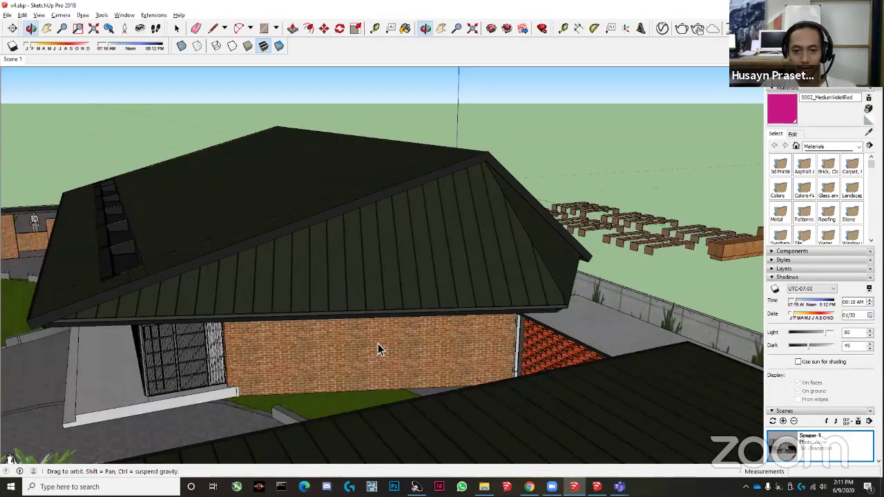
Examine the church's pews, aisles and garden in top view, and the whole site with the new wall in perspective.
key("space")
key("t")
scroll(396, 332, "up", 3)
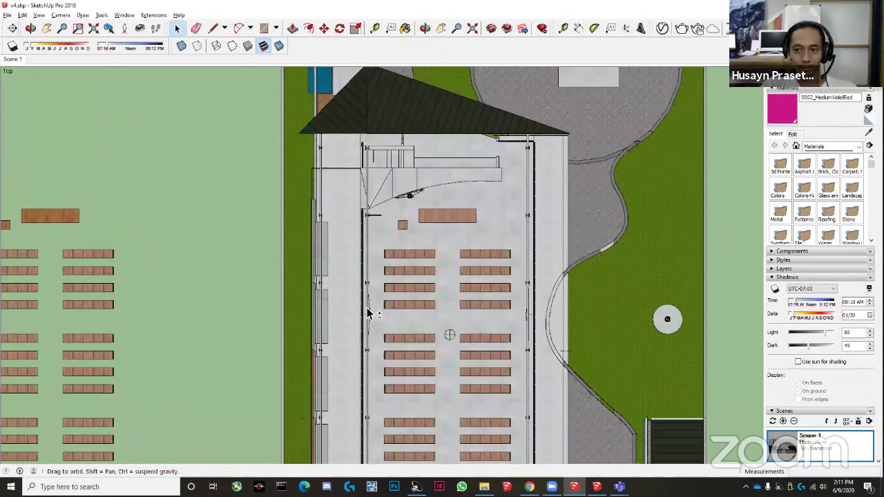
middle_click_drag(366, 308, 489, 362)
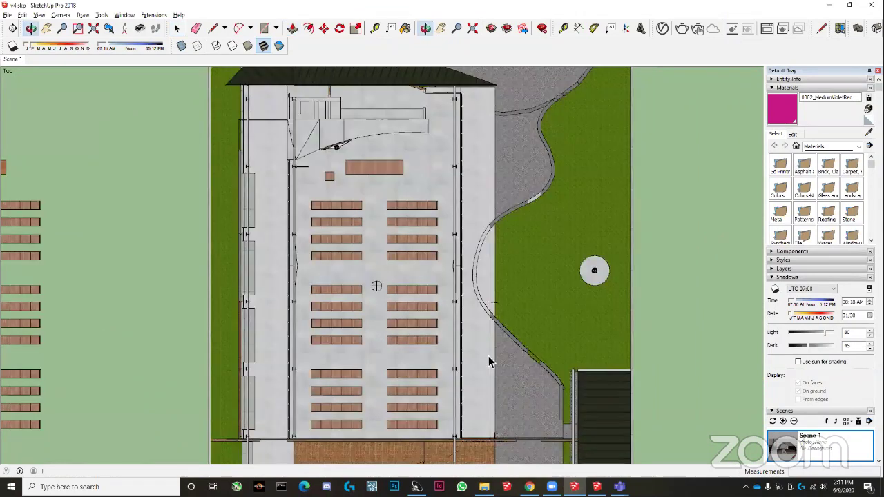
scroll(539, 370, "up", 1)
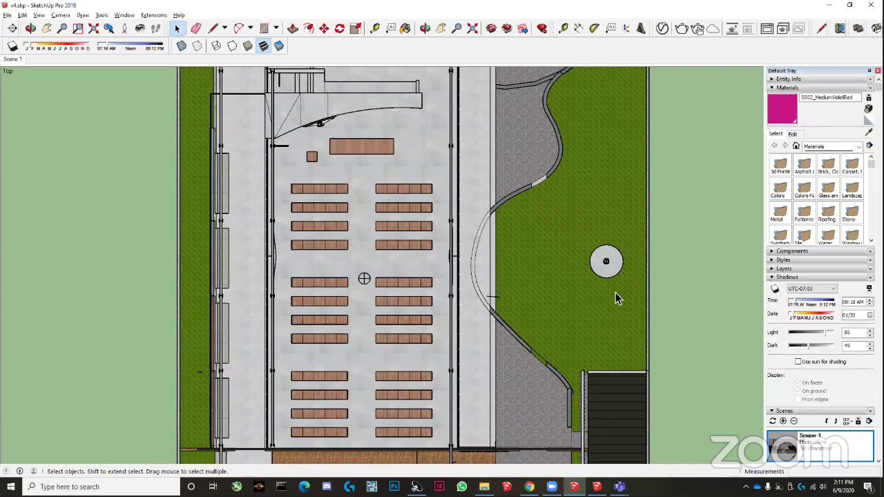
scroll(614, 293, "up", 1)
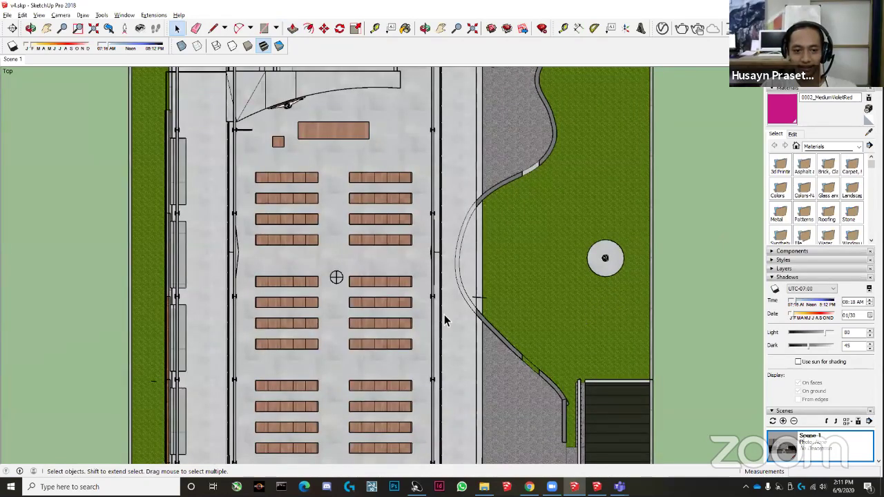
scroll(439, 311, "down", 2)
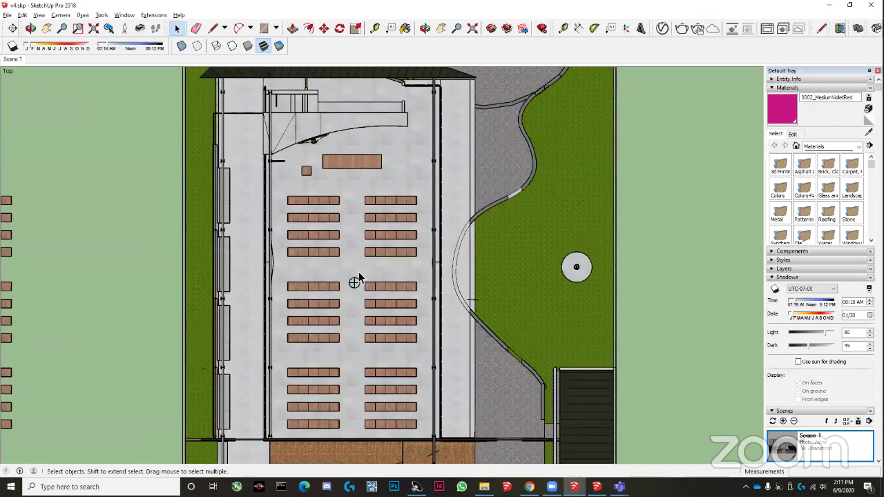
scroll(358, 276, "up", 1)
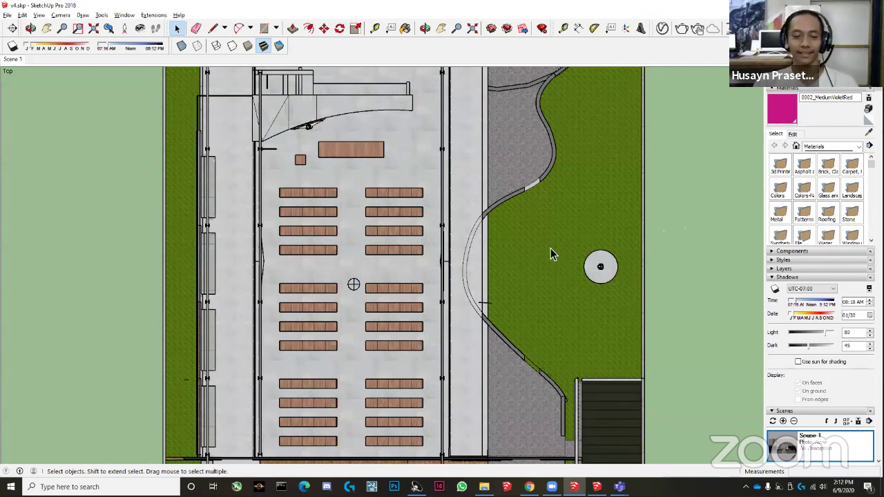
scroll(483, 320, "up", 1)
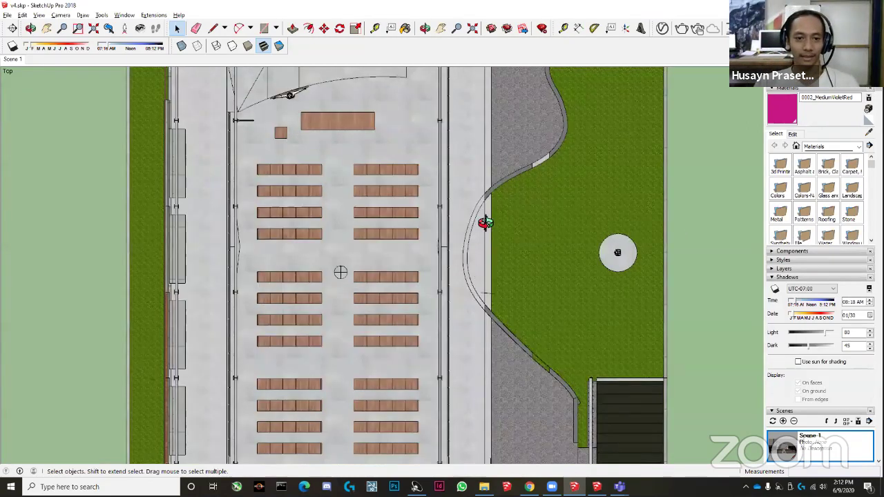
mouse_move(544, 149)
middle_mouse_down()
mouse_move(391, 267)
mouse_move(275, 209)
mouse_move(272, 173)
middle_mouse_up()
scroll(144, 76, "down", 3)
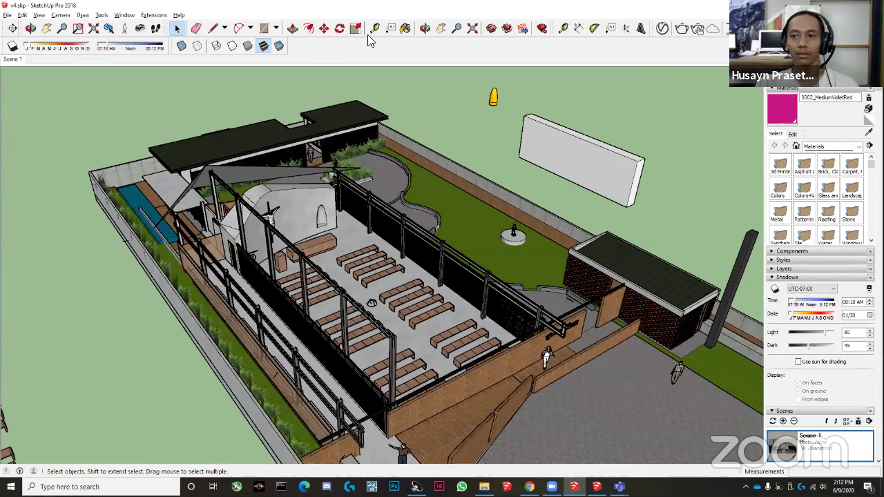
Show the Section tools and dock them alongside the other tool sets.
right_click(322, 47)
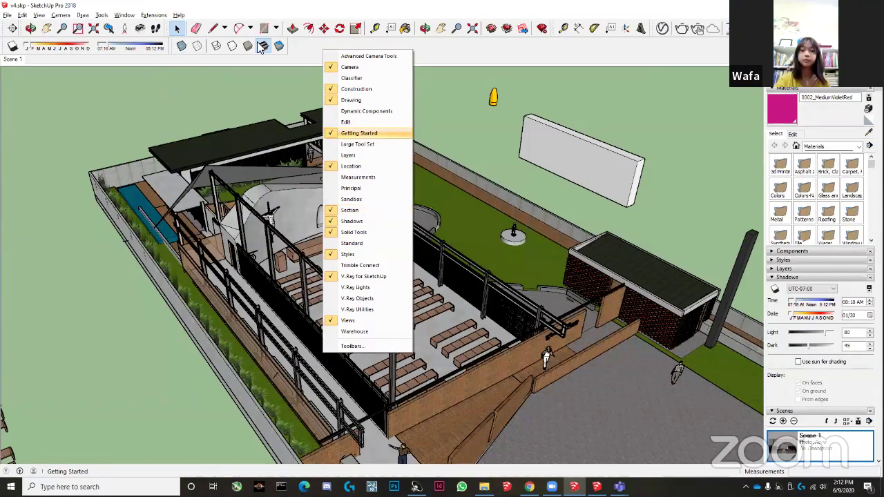
left_click(324, 43)
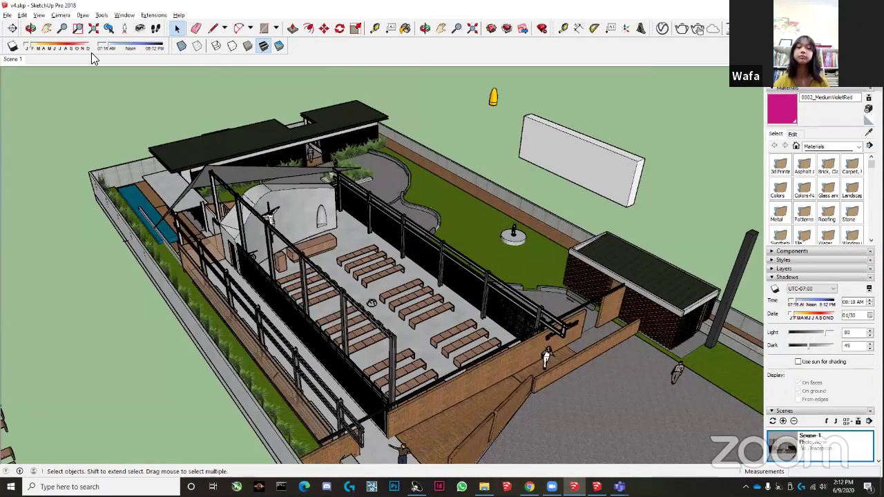
right_click(595, 46)
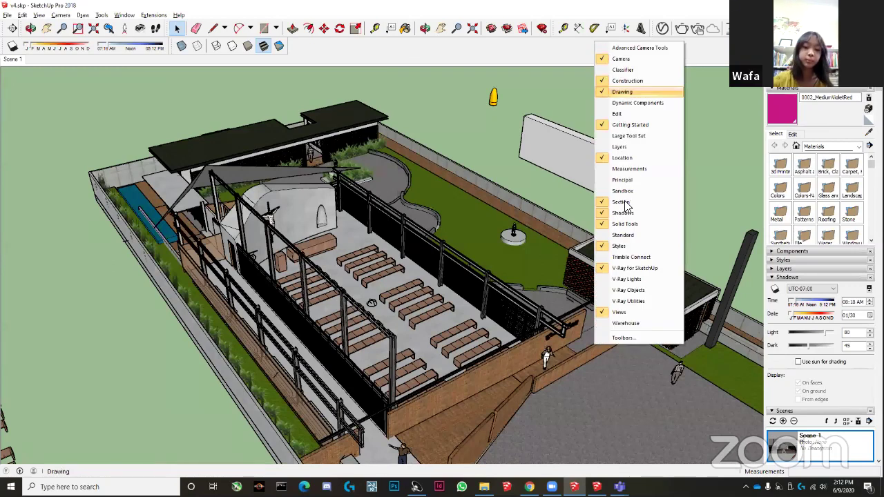
left_click(622, 91)
right_click(410, 49)
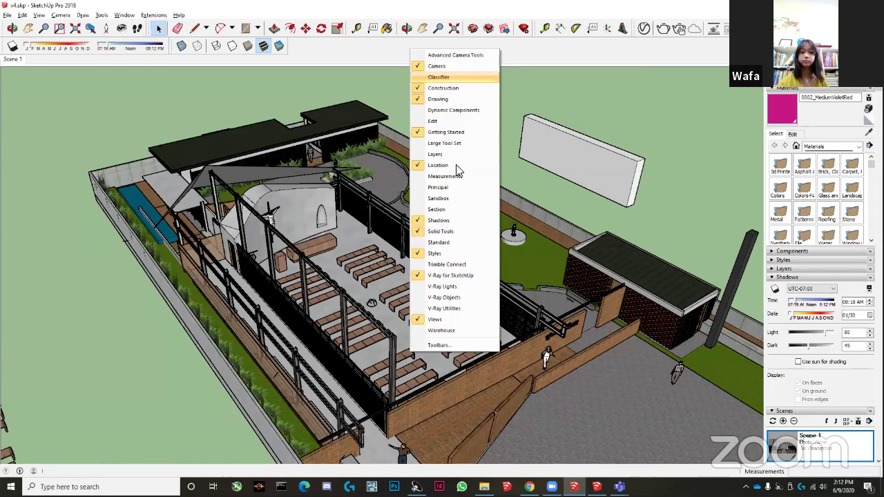
left_click(437, 209)
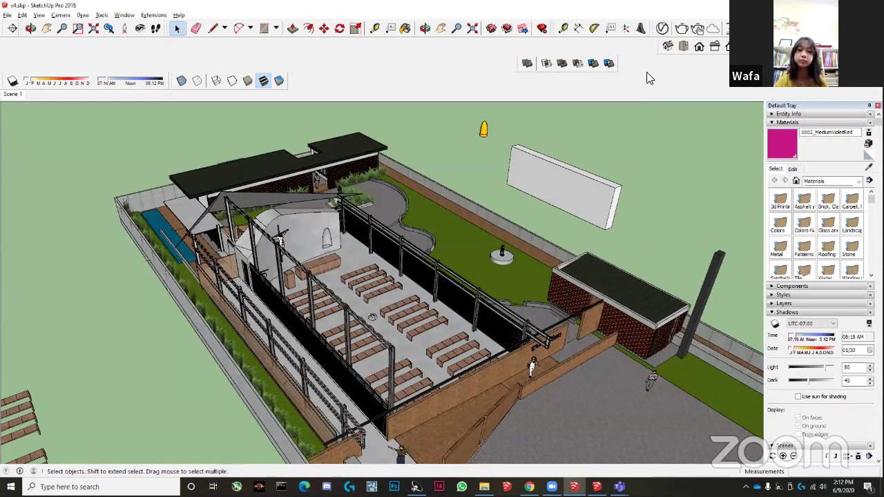
left_click_drag(657, 65, 611, 47)
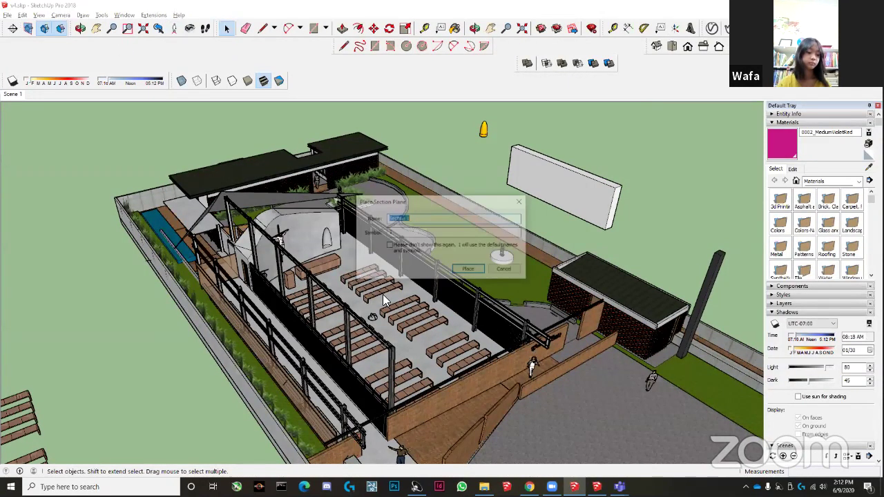
Place a horizontal section plane cutting through the church walls and hide the plane's symbol in top view.
middle_click_drag(384, 358, 375, 381)
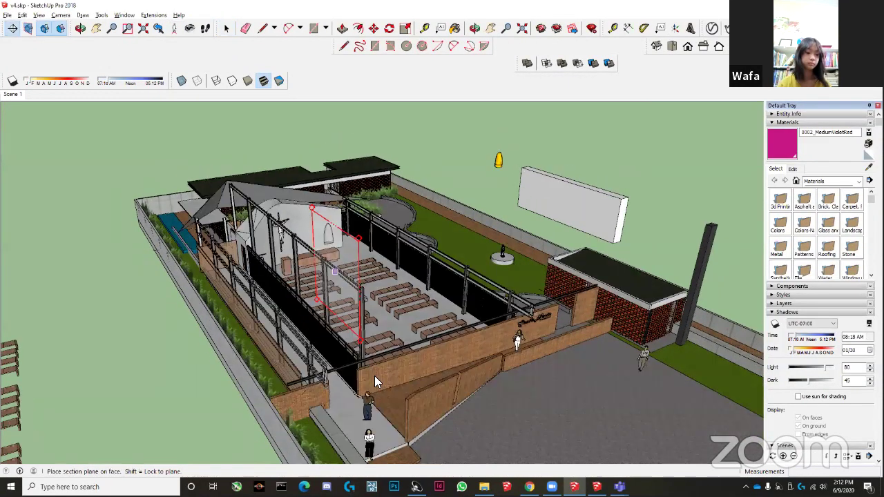
scroll(376, 381, "up", 3)
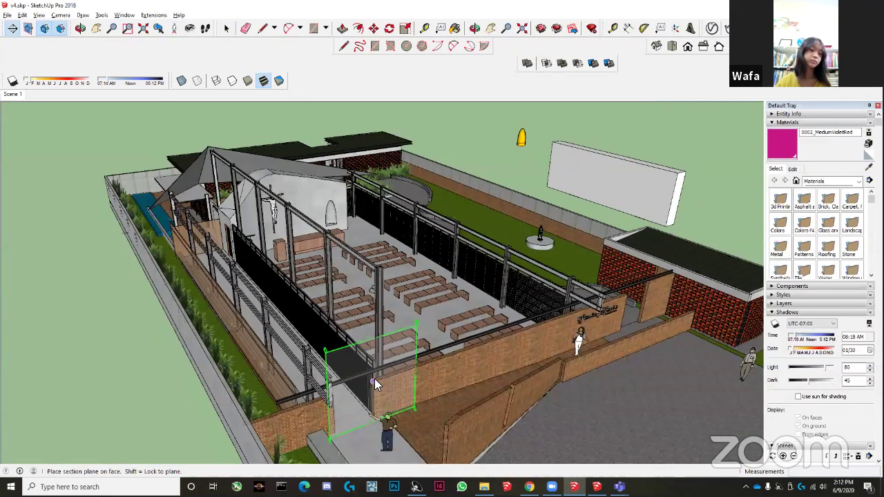
scroll(117, 269, "up", 4)
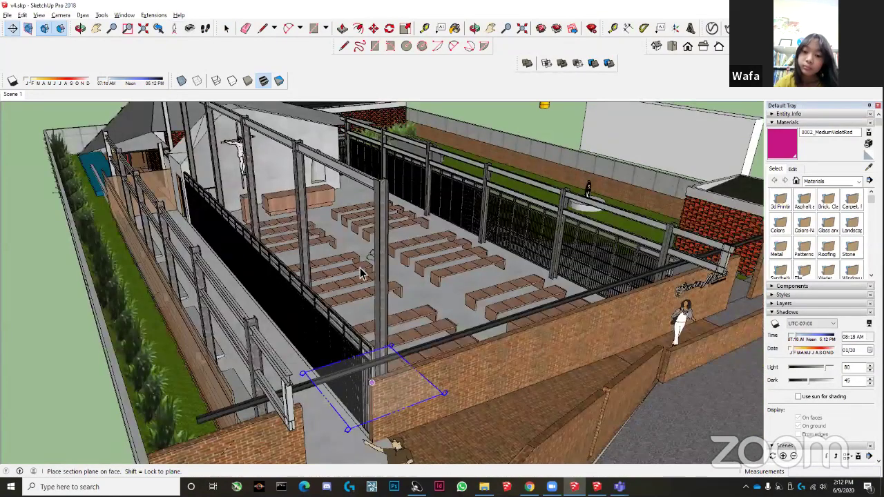
key("space")
scroll(217, 228, "down", 5)
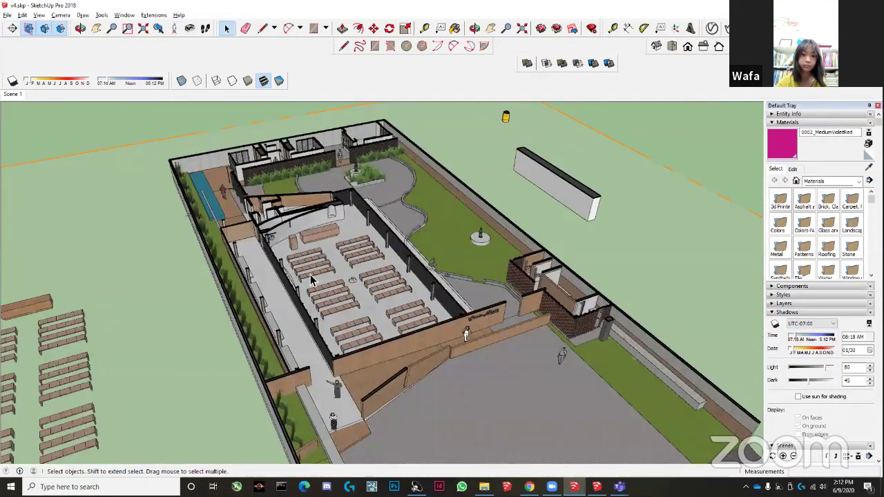
left_click(546, 62)
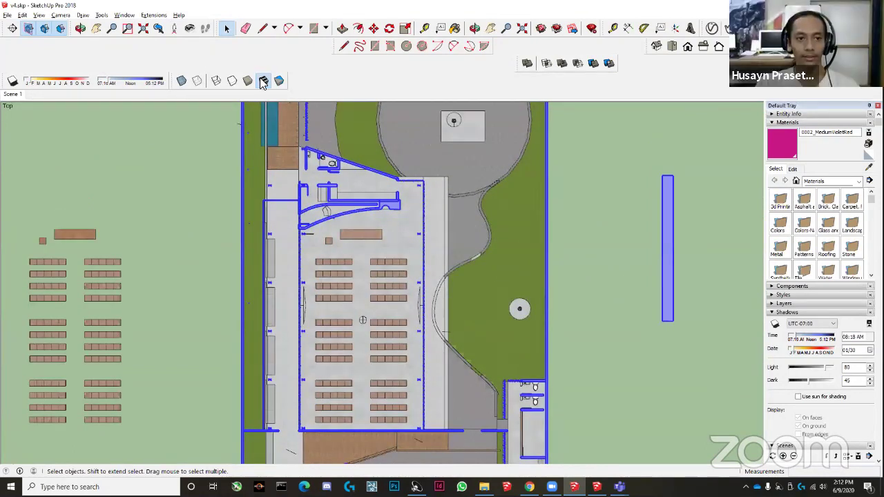
left_click(29, 30)
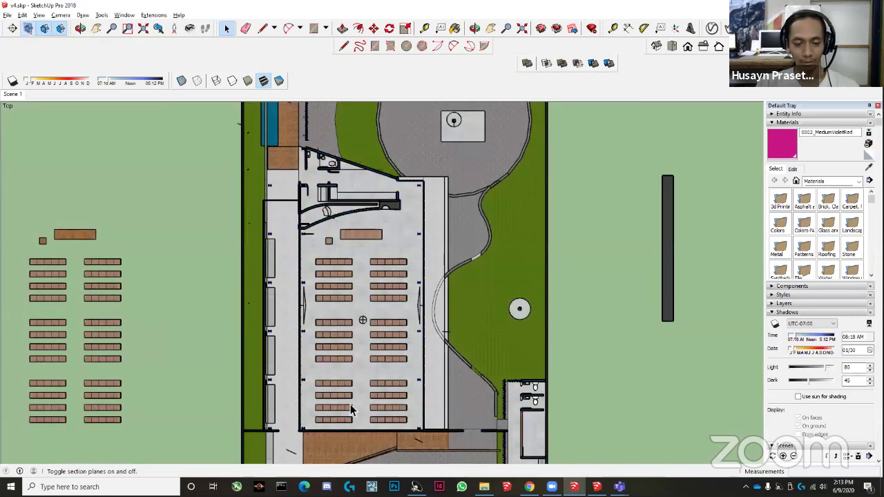
Examine the cut floor plan from above, covering the pews, altar area, entrance ramp, toilets and paved forecourt.
scroll(412, 375, "up", 1)
scroll(418, 368, "up", 1)
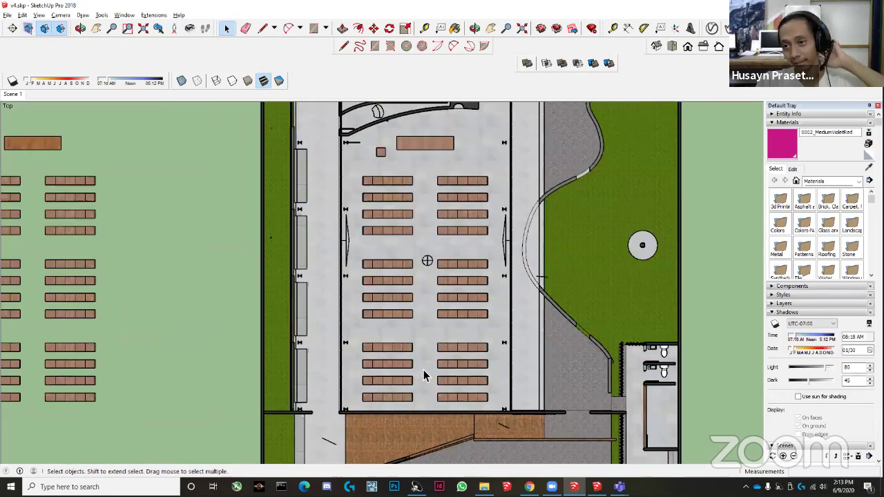
scroll(479, 336, "down", 1)
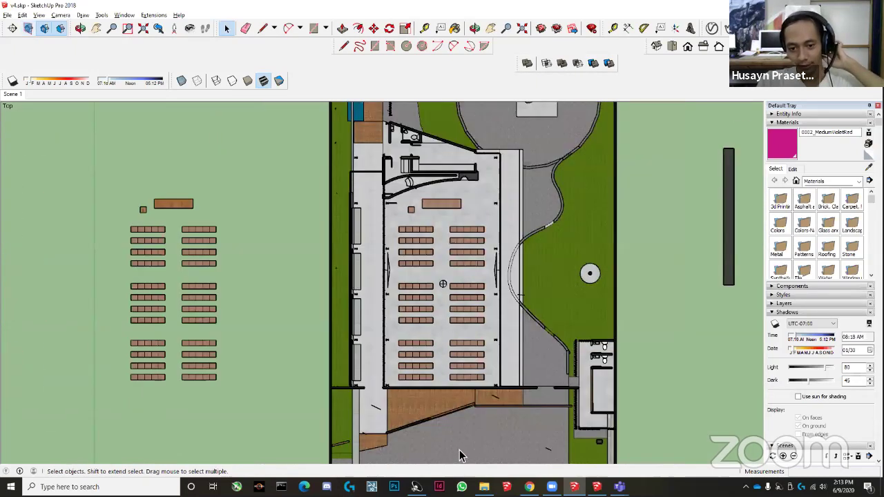
scroll(502, 400, "up", 1)
scroll(480, 352, "down", 1)
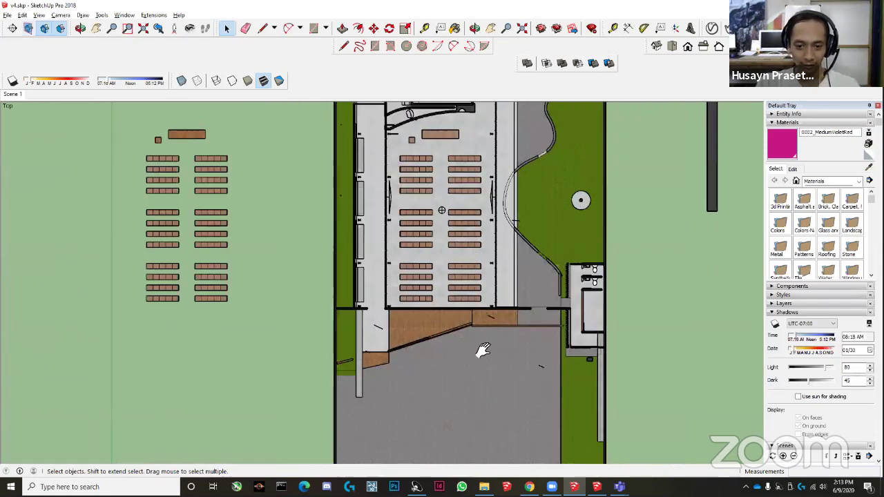
scroll(487, 270, "up", 1)
scroll(618, 385, "up", 1)
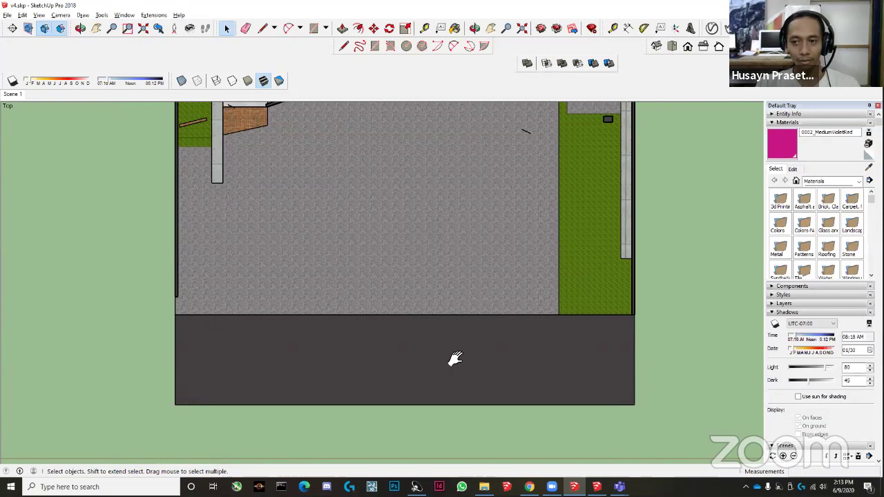
middle_click_drag(390, 281, 379, 349, "shift")
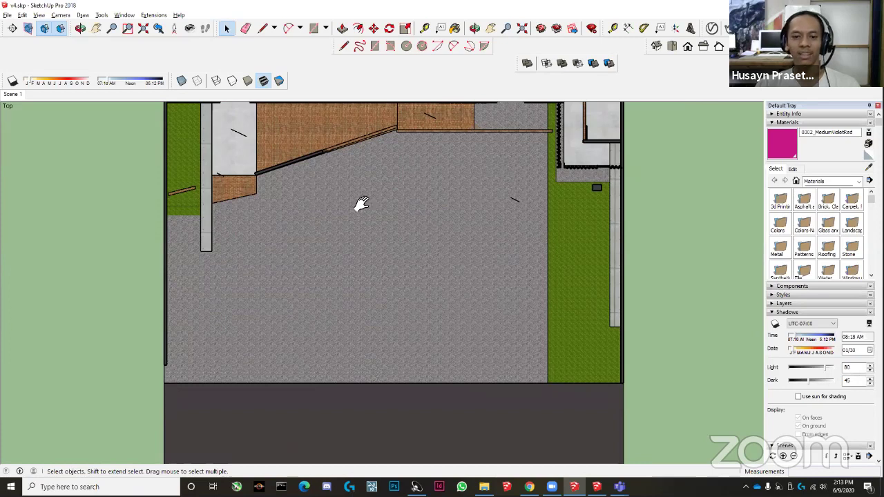
middle_click_drag(422, 330, 374, 340, "shift")
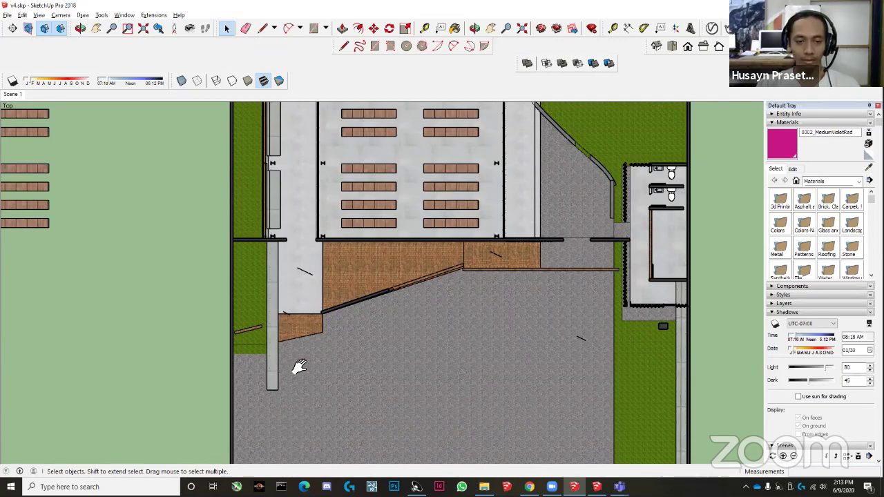
middle_click_drag(298, 365, 319, 390, "shift")
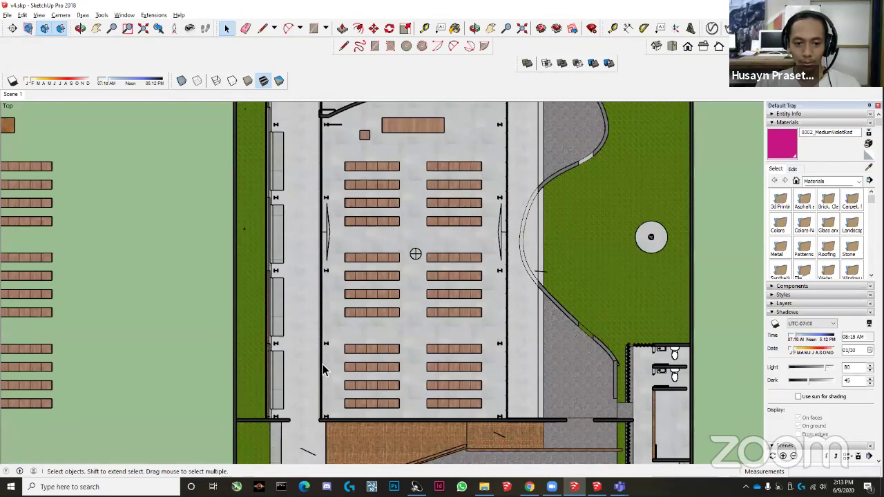
scroll(454, 381, "up", 1)
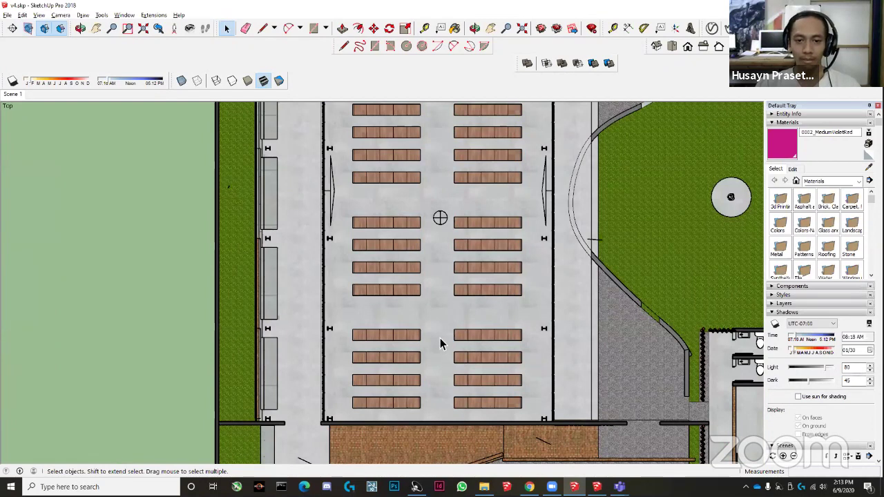
scroll(440, 344, "down", 2)
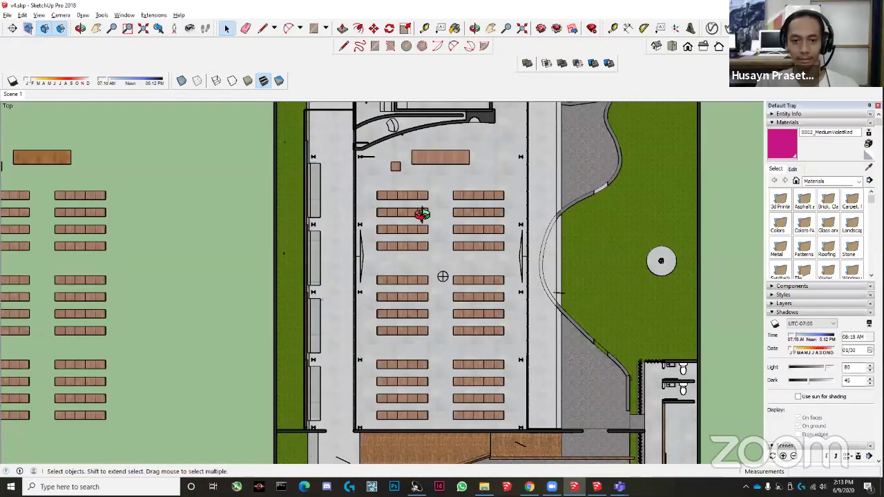
Examine the sectioned nave in perspective, including the pews, altar, side screens and adjoining garden.
key("Page_Down")
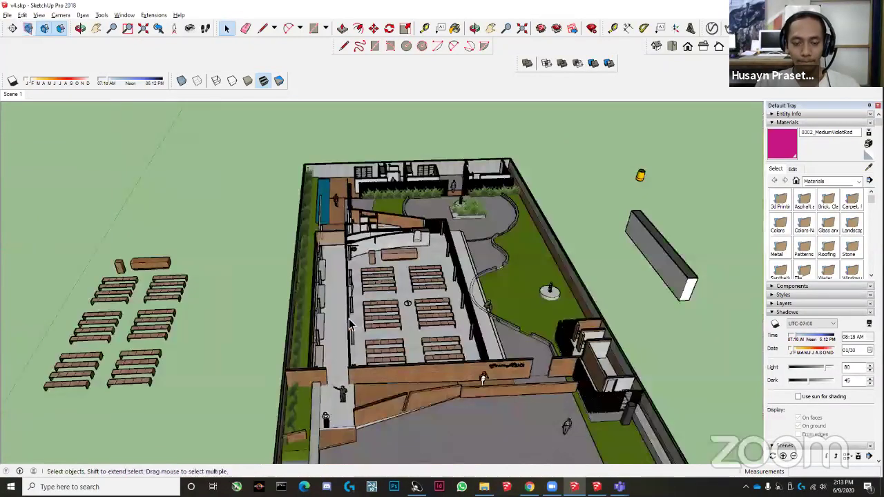
scroll(382, 280, "up", 5)
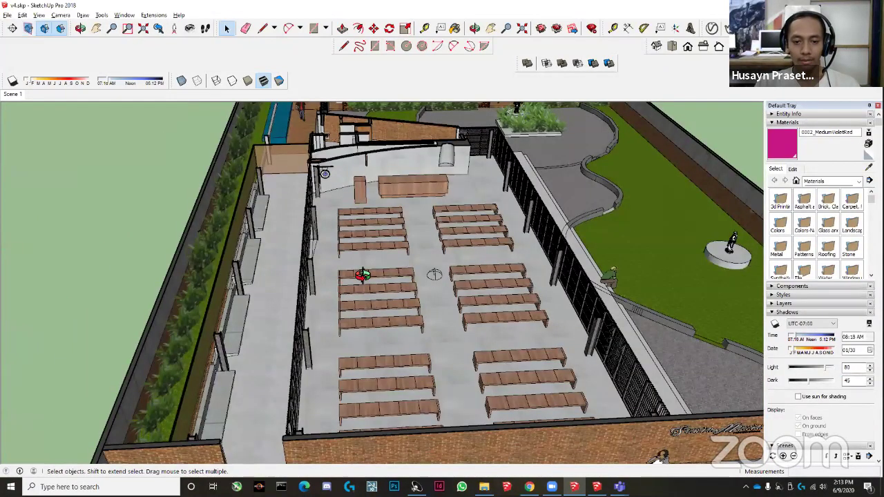
middle_click_drag(363, 275, 399, 276)
scroll(387, 291, "down", 3)
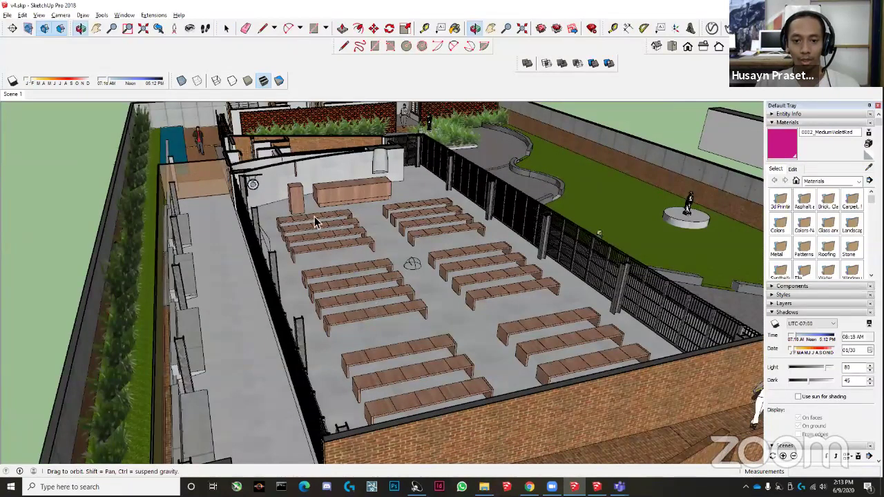
key("space")
scroll(273, 263, "up", 2)
middle_click_drag(337, 310, 363, 380)
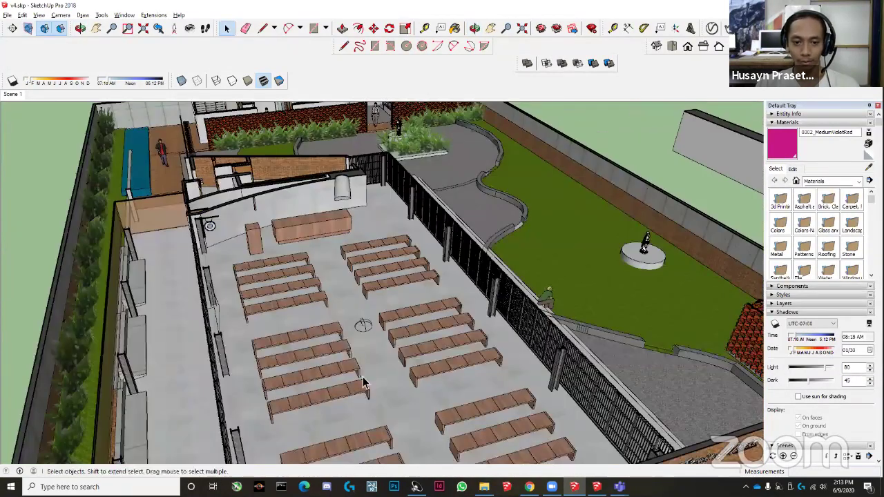
scroll(365, 381, "up", 2)
middle_click_drag(370, 335, 290, 228)
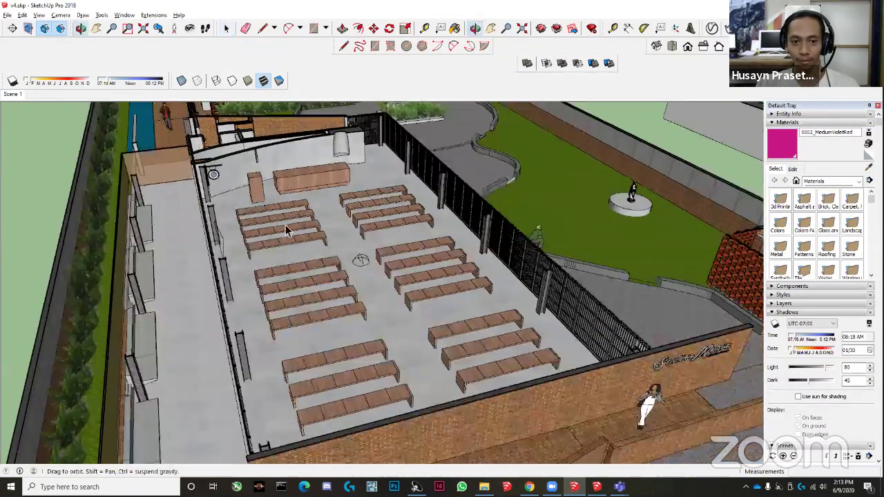
scroll(289, 243, "up", 2)
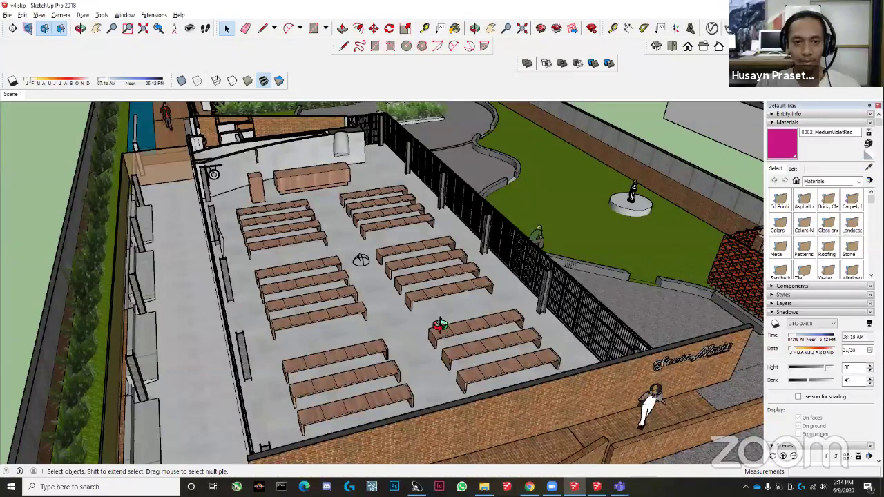
Turn off the section cut so the church model is displayed at full height.
middle_click_drag(435, 304, 90, 41)
left_click(44, 28)
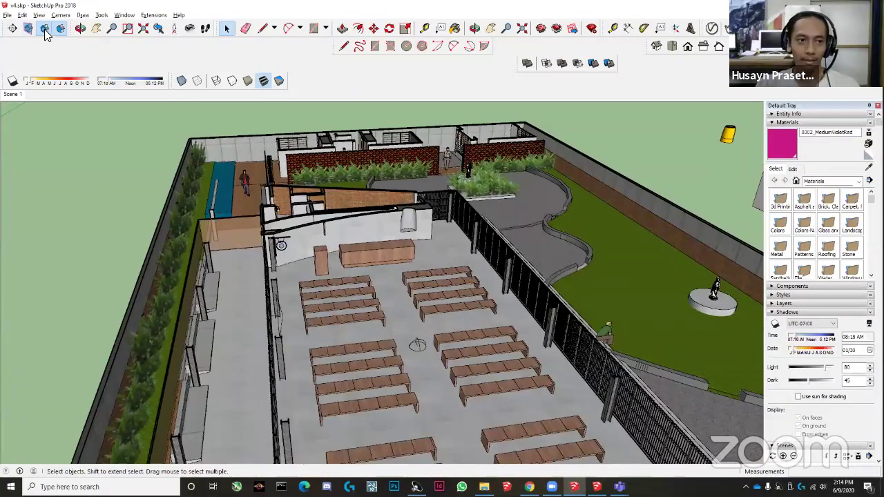
scroll(352, 248, "down", 2)
scroll(338, 245, "up", 2)
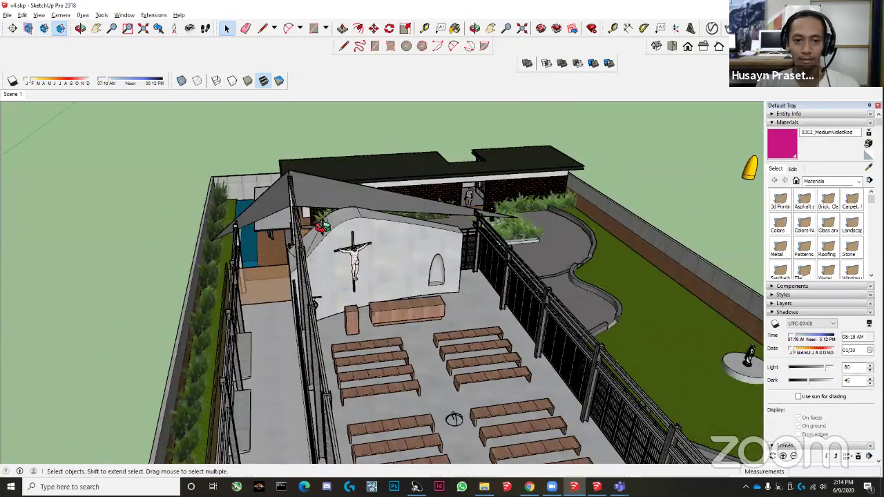
Examine the altar wall up close, including the crucifix, altar table, arched niche and adjoining side screens.
scroll(320, 234, "up", 2)
middle_click_drag(323, 229, 360, 208)
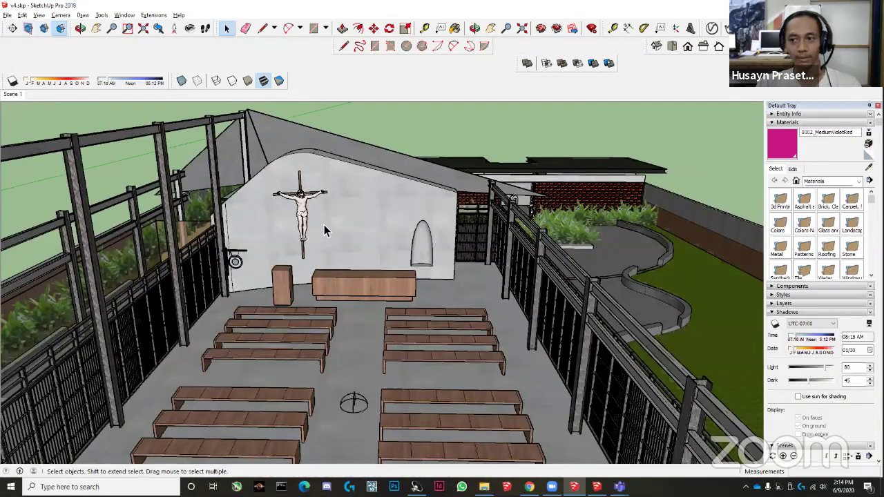
scroll(359, 207, "up", 2)
middle_click_drag(414, 242, 422, 237)
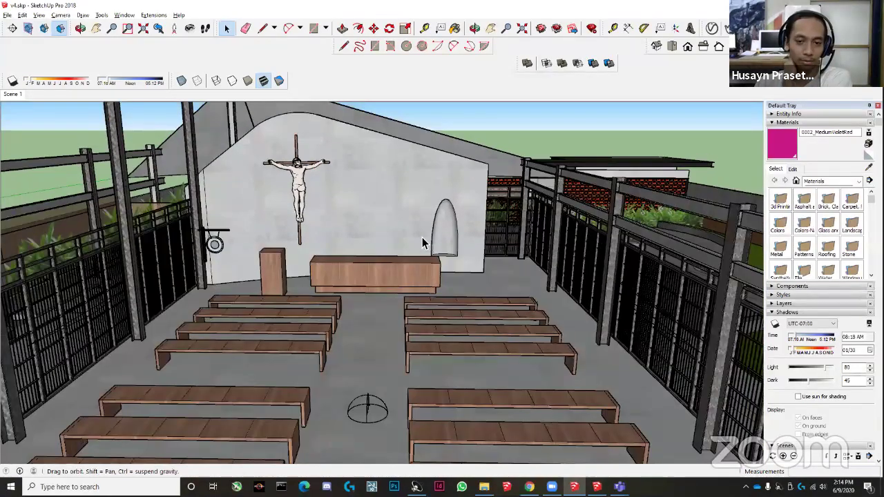
scroll(422, 237, "up", 4)
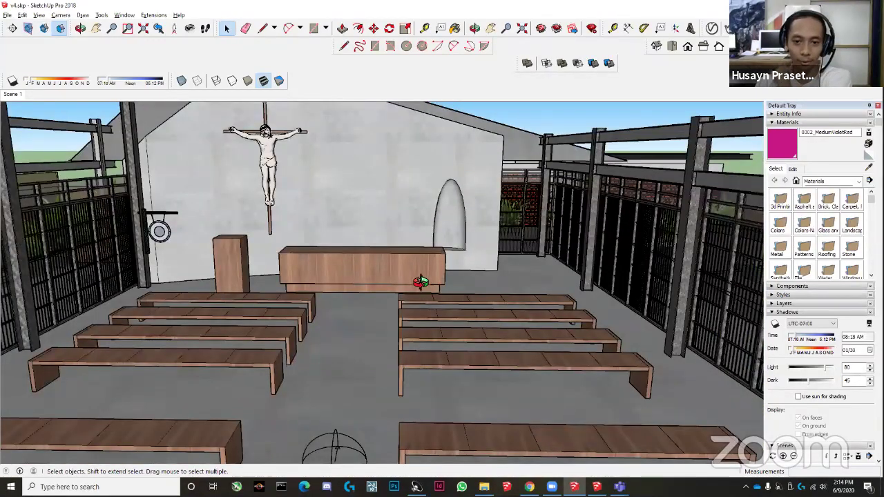
middle_click_drag(415, 280, 380, 316)
scroll(353, 362, "up", 3)
scroll(353, 356, "up", 2)
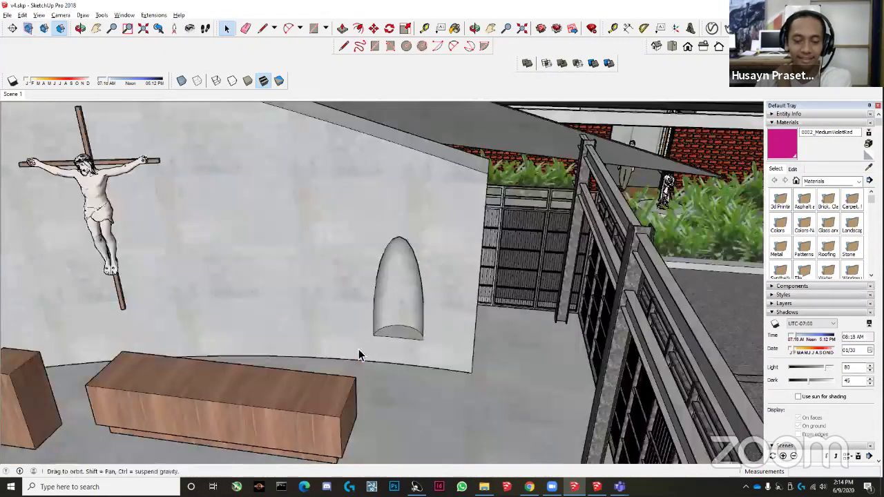
scroll(358, 357, "up", 2)
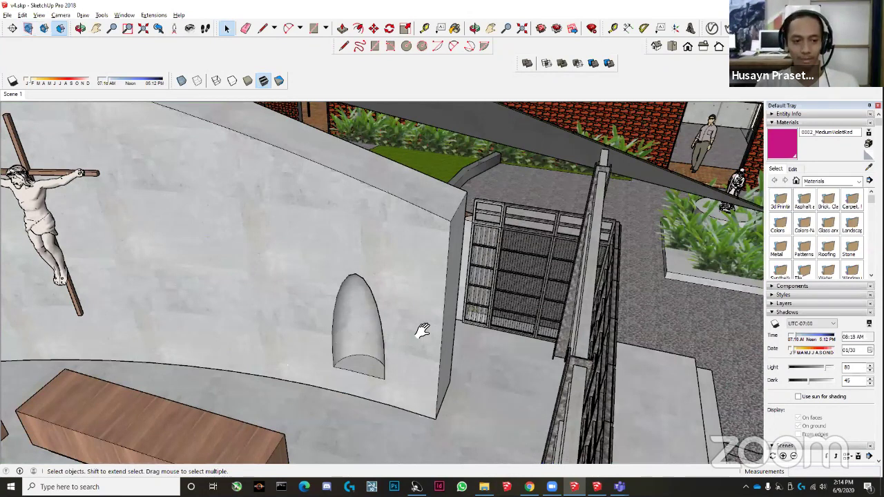
mouse_move(461, 335)
middle_mouse_down()
mouse_move(381, 345)
mouse_move(304, 332)
mouse_move(388, 324)
mouse_move(262, 348)
mouse_move(214, 327)
mouse_move(218, 310)
mouse_move(311, 288)
mouse_move(407, 220)
mouse_move(283, 300)
mouse_move(493, 280)
mouse_move(452, 253)
mouse_move(376, 269)
mouse_move(138, 138)
middle_mouse_up()
Unhide all hidden geometry and view the nave's side screens and garden from inside, beneath the roof.
left_click(22, 14)
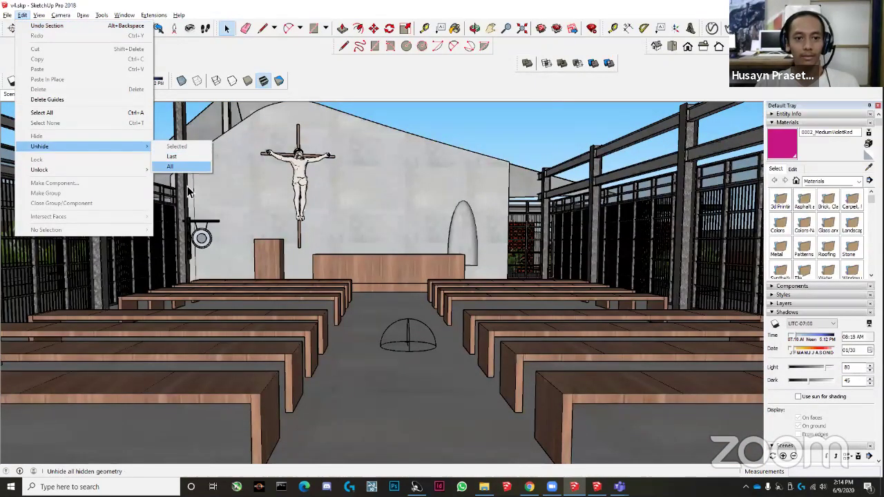
left_click(176, 168)
mouse_move(358, 226)
middle_mouse_down("shift")
mouse_move(339, 219)
mouse_move(253, 232)
mouse_move(317, 247)
mouse_move(281, 247)
mouse_move(650, 263)
mouse_move(599, 261)
mouse_move(612, 260)
mouse_move(608, 270)
mouse_move(568, 247)
mouse_move(637, 267)
mouse_move(482, 269)
mouse_move(615, 260)
mouse_move(366, 256)
middle_mouse_up("shift")
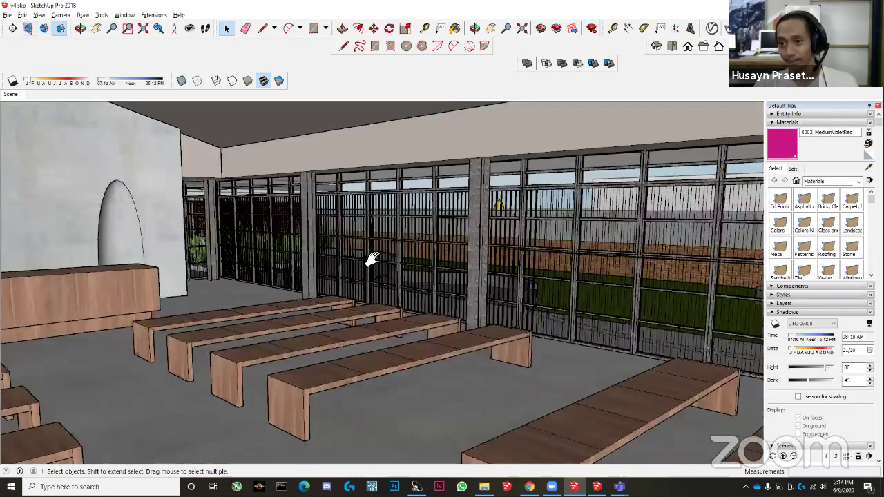
middle_click_drag(546, 253, 649, 304)
scroll(388, 313, "up", 10)
scroll(377, 312, "down", 10)
scroll(649, 304, "up", 4)
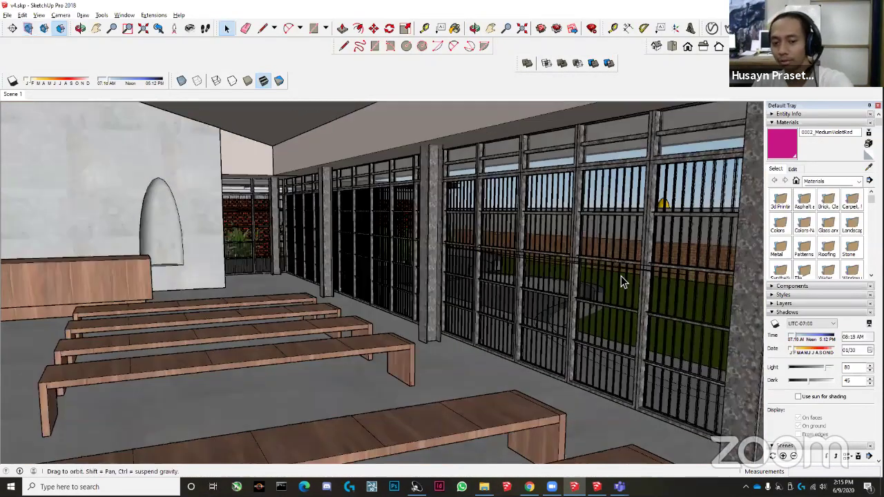
middle_click_drag(621, 277, 597, 263)
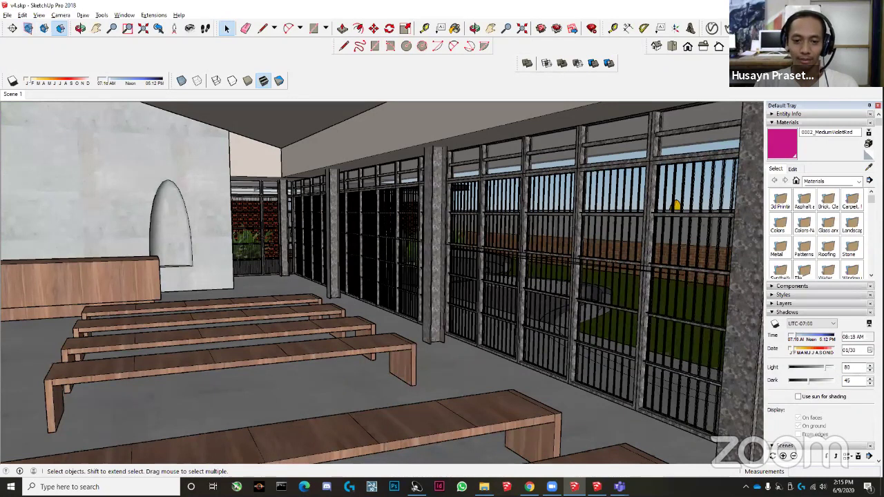
Switch to File Explorer and open the v1.png render from the church project's vray folder in a maximized Photos window.
left_click(485, 487)
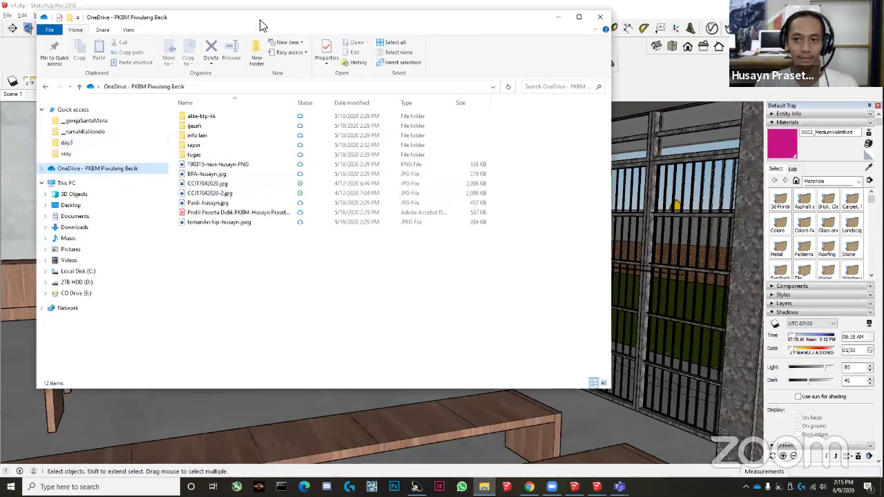
left_click(105, 122)
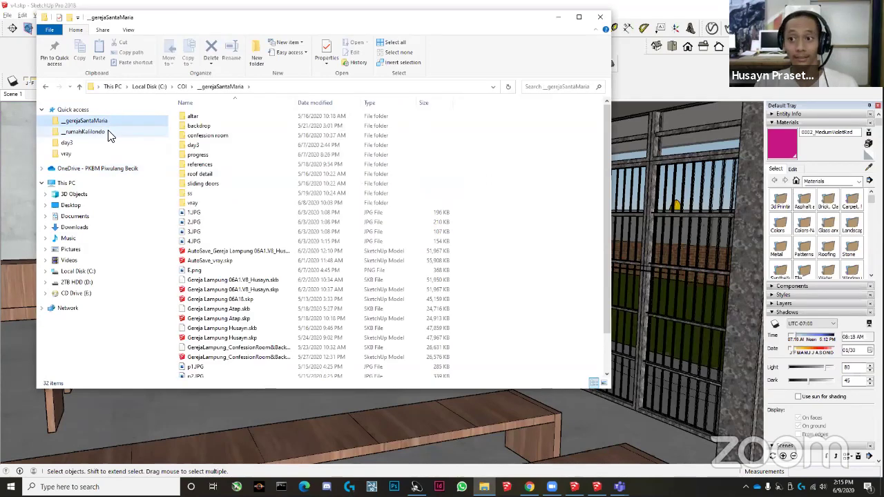
left_click(105, 132)
left_click(142, 153)
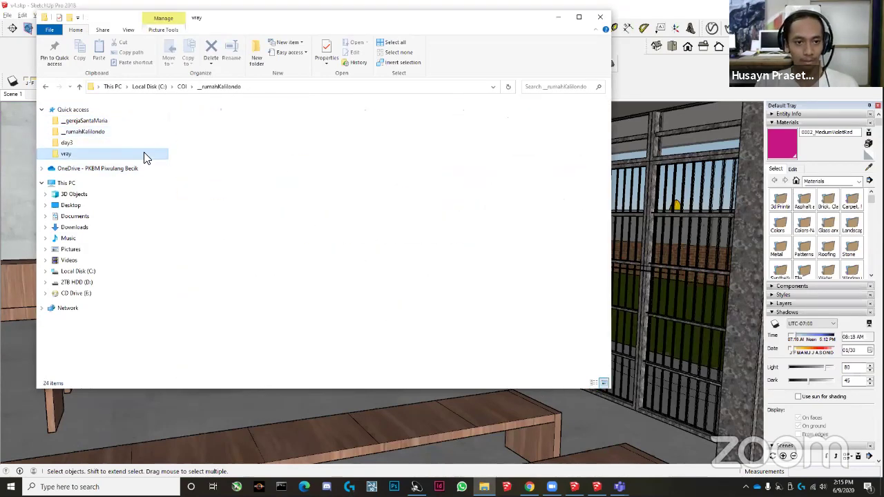
double_click(359, 152)
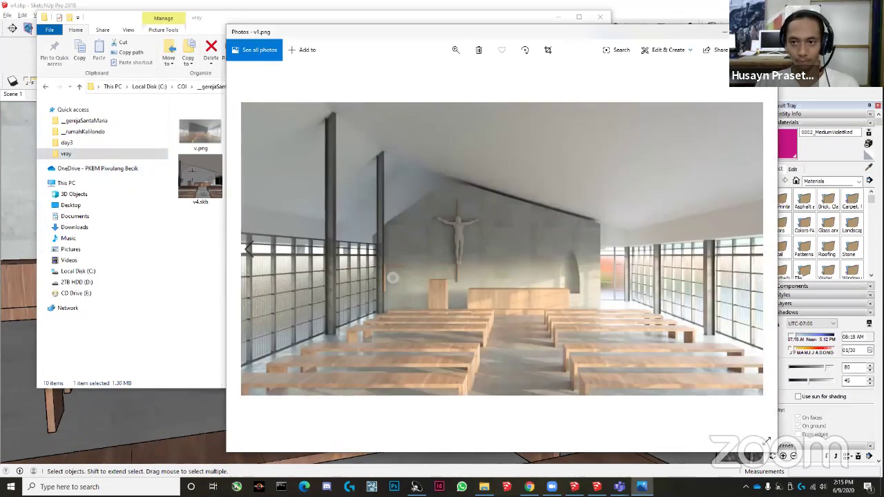
double_click(701, 28)
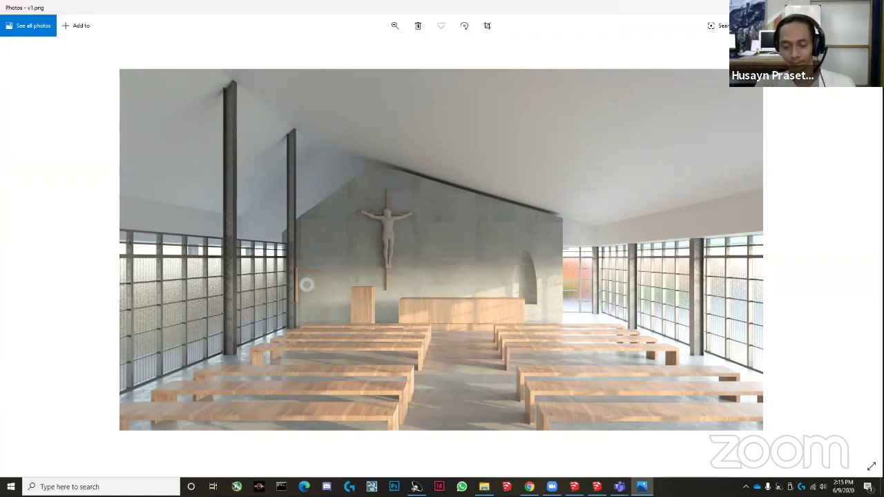
Compare the SketchUp view of the nave facing the altar with the v1.png render, and close the render.
left_click(574, 487)
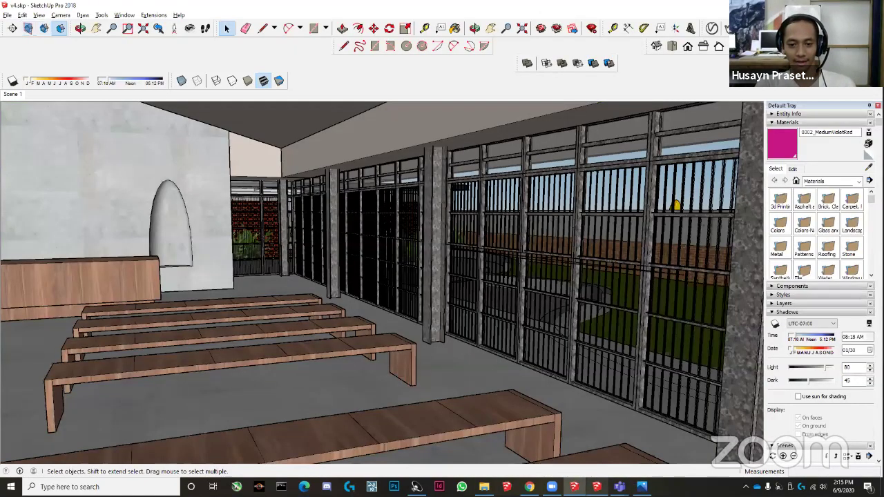
middle_click_drag(423, 340, 397, 321)
scroll(398, 322, "down", 4)
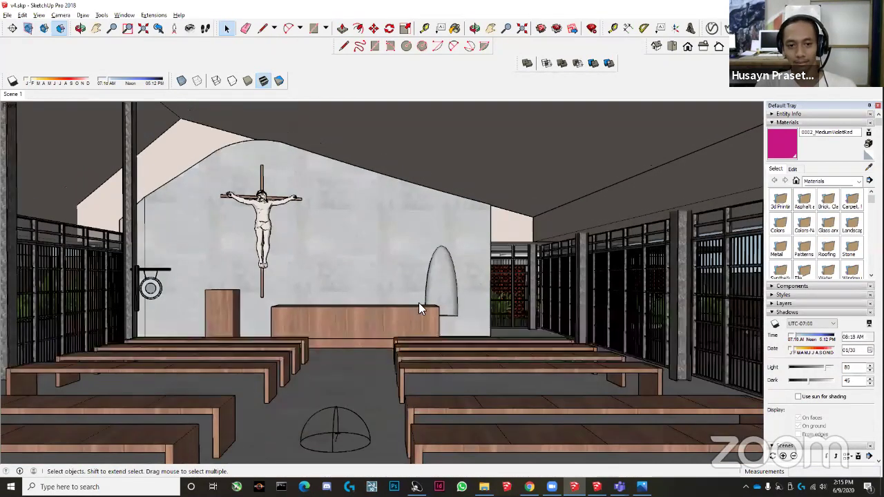
key("alt+Tab")
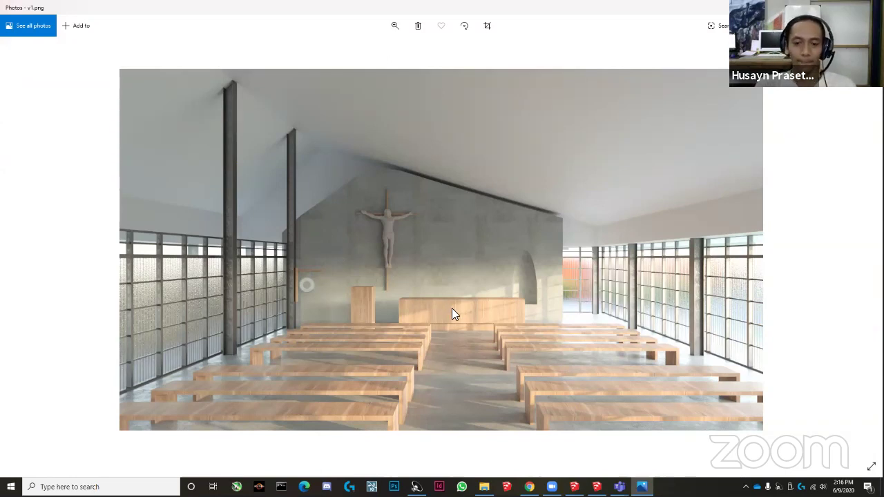
scroll(647, 326, "up", 3)
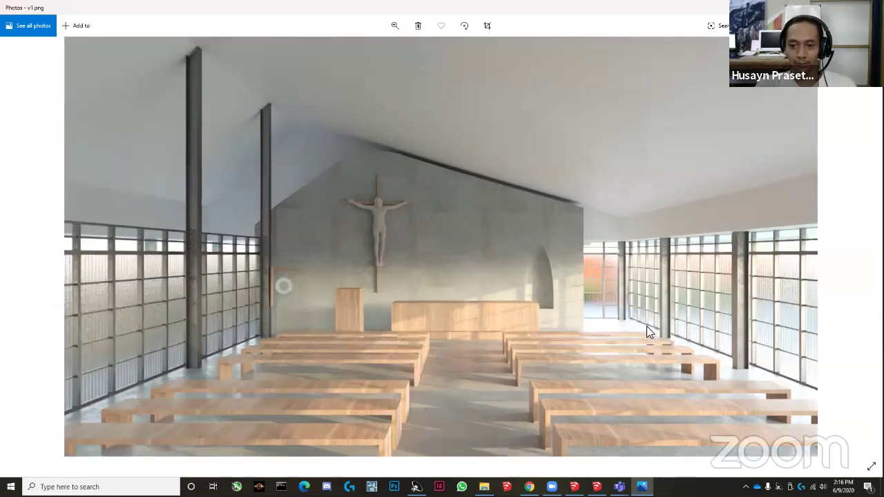
scroll(531, 279, "up", 2)
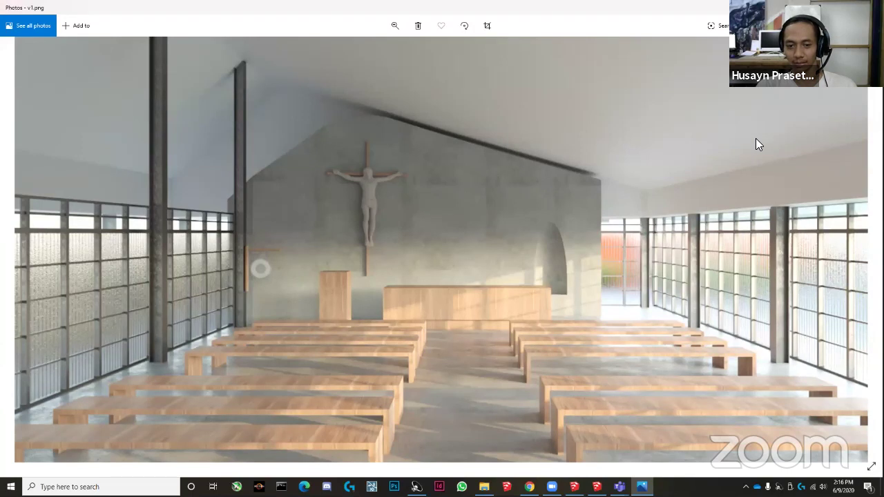
scroll(420, 284, "down", 2)
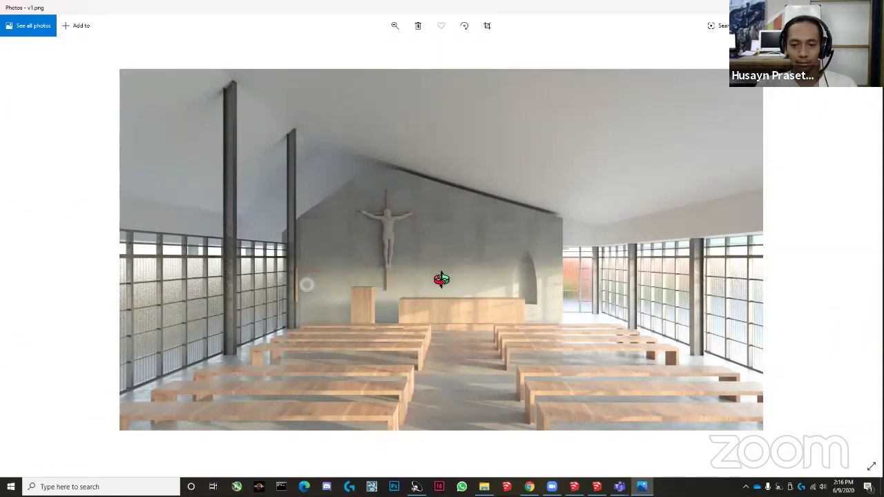
key("alt+F4")
Switch to the ManipulatedArtsCenter SketchUp model and examine its site, green mounds, sunken rooms and concrete-walled court.
mouse_move(290, 228)
middle_mouse_down("shift")
mouse_move(290, 332)
mouse_move(512, 243)
mouse_move(393, 304)
mouse_move(529, 308)
mouse_move(449, 306)
middle_mouse_up("shift")
scroll(468, 435, "up", 5)
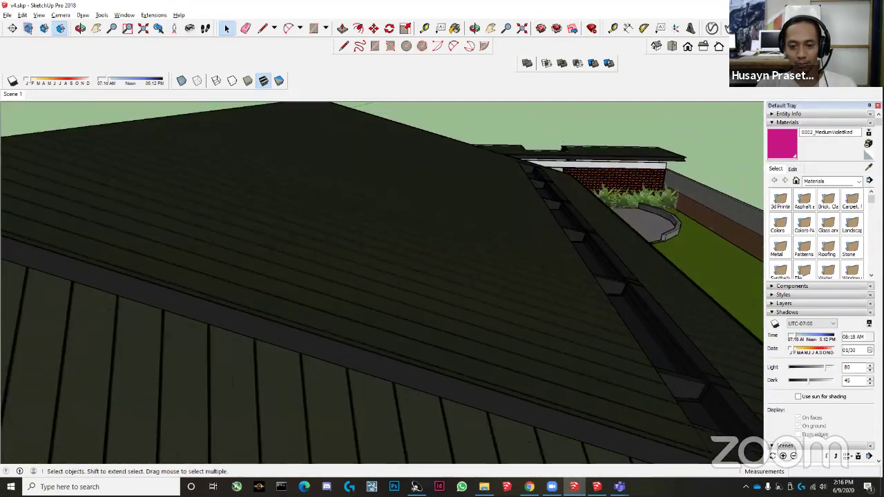
left_click(574, 487)
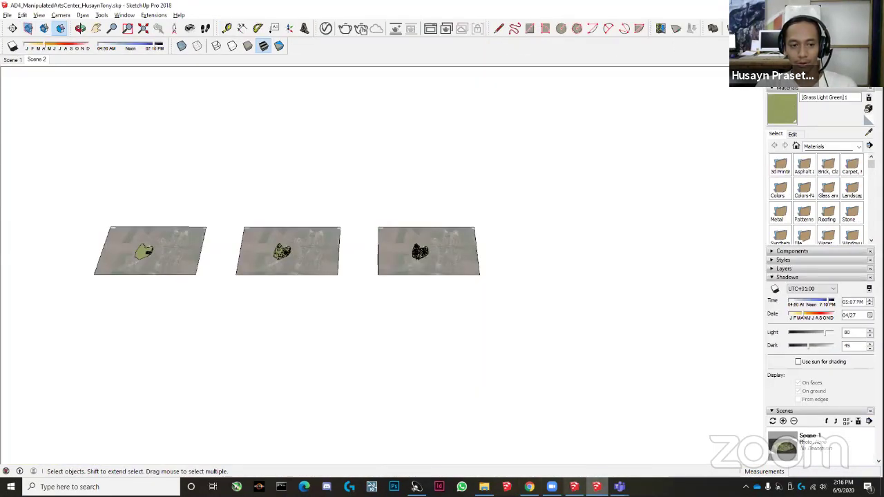
scroll(529, 363, "up", 5)
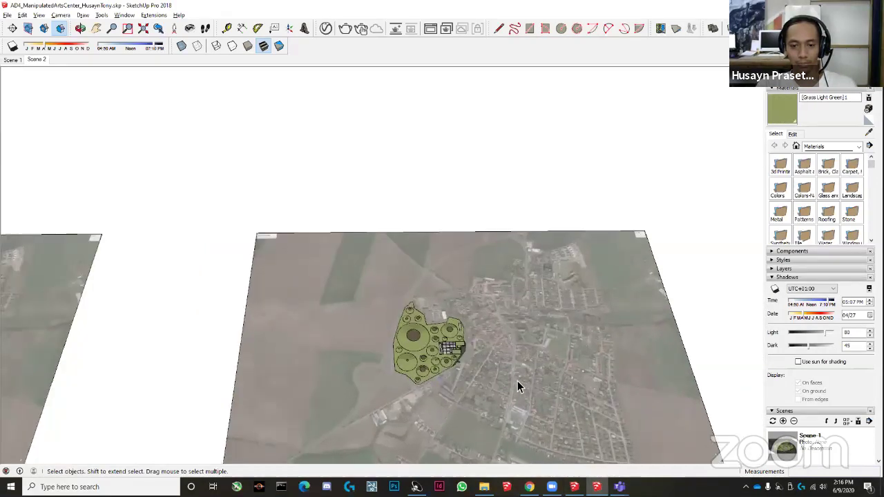
scroll(444, 383, "up", 5)
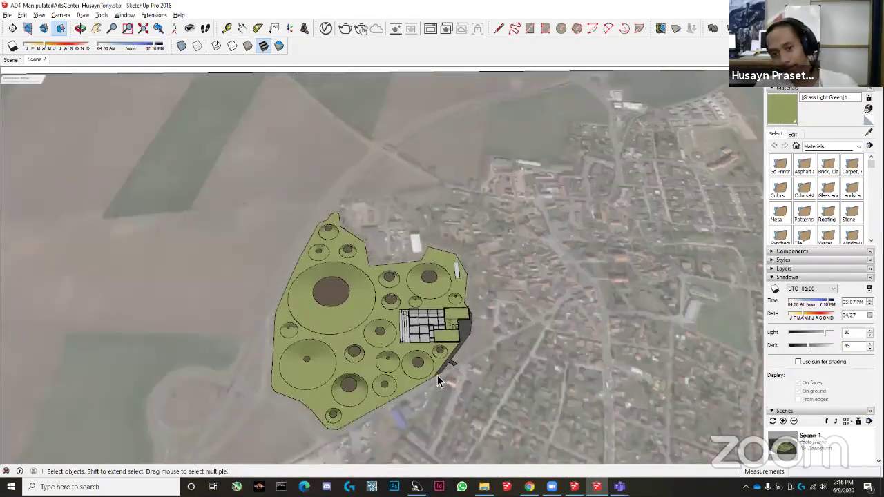
scroll(437, 376, "up", 3)
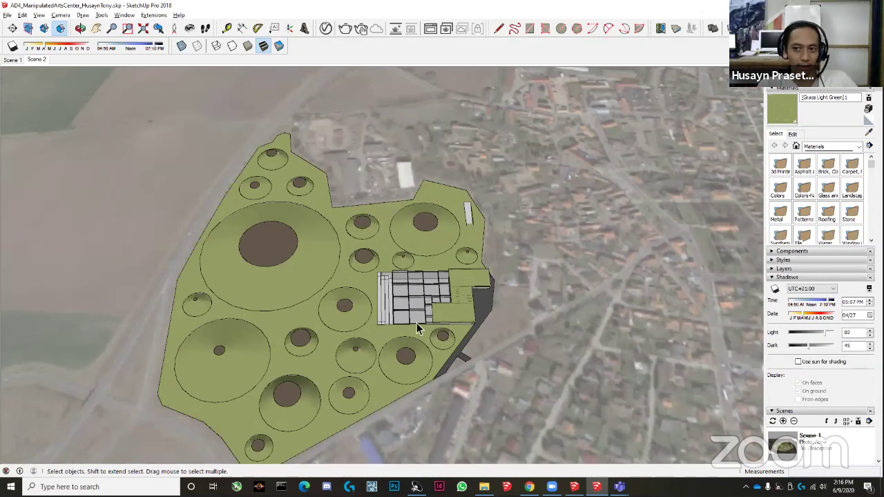
scroll(420, 324, "up", 3)
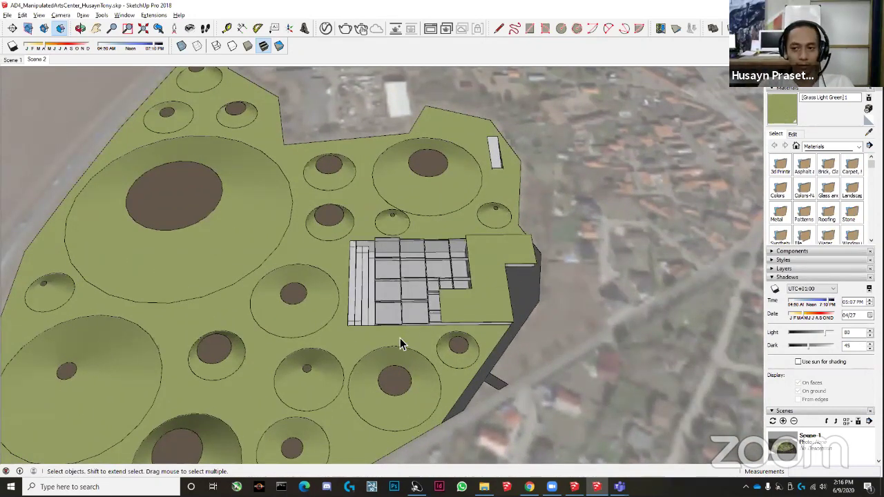
middle_click_drag(450, 315, 579, 377)
scroll(625, 395, "up", 3)
scroll(529, 270, "up", 3)
mouse_move(529, 270)
middle_mouse_down()
mouse_move(592, 366)
mouse_move(564, 310)
mouse_move(570, 297)
mouse_move(684, 320)
mouse_move(256, 316)
mouse_move(389, 357)
mouse_move(363, 353)
mouse_move(491, 351)
mouse_move(304, 306)
mouse_move(466, 304)
mouse_move(484, 320)
mouse_move(350, 310)
mouse_move(404, 338)
middle_mouse_up()
Copy the standing woman figure from the church entrance in v4.skp and paste it onto the arts center's dark court floor.
key("alt+Tab")
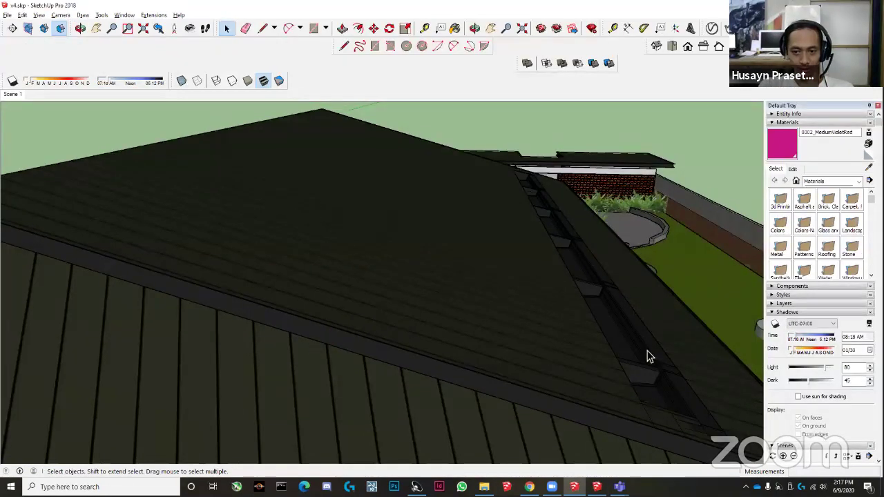
mouse_move(648, 355)
middle_mouse_down("shift")
mouse_move(624, 277)
mouse_move(365, 239)
middle_mouse_up("shift")
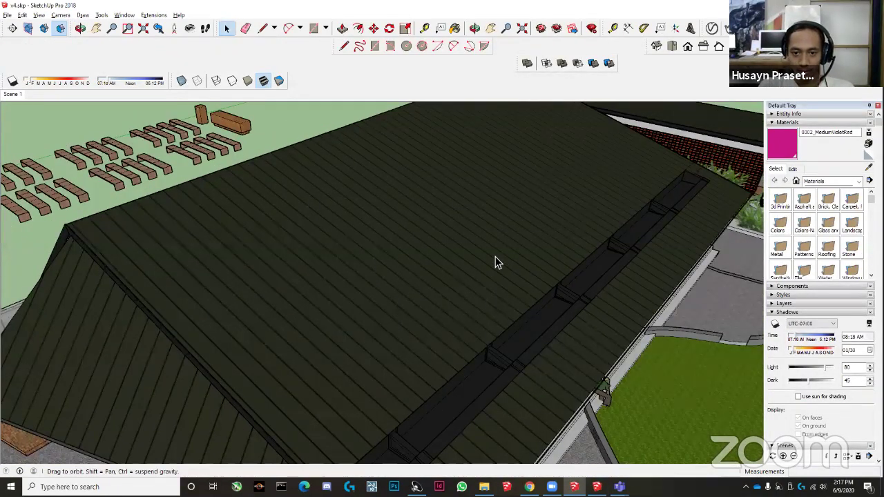
scroll(495, 262, "down", 5)
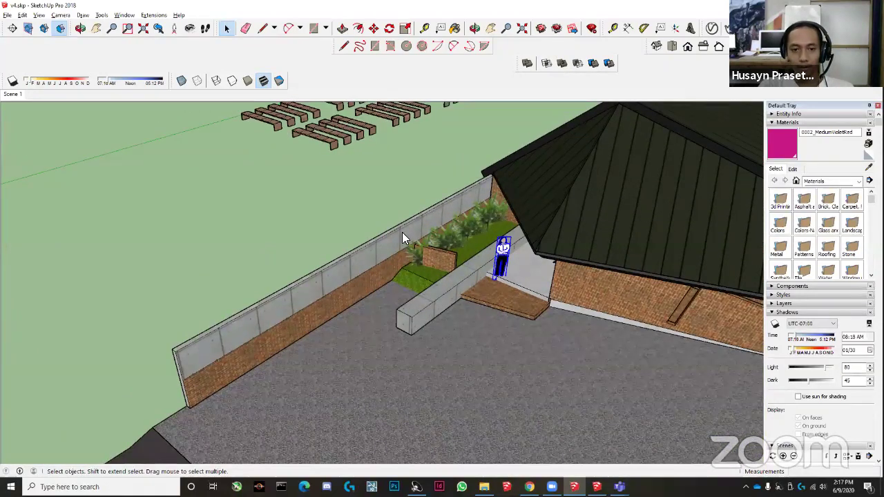
key("alt+Tab")
key("ctrl+v")
left_click(459, 369)
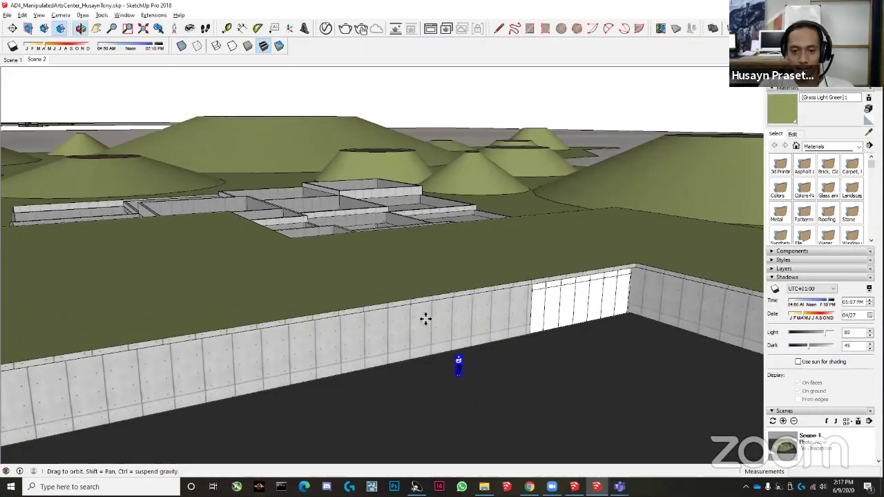
Check the scale of the standing figure against the concrete wall and white panelled opening from near eye level.
middle_click_drag(424, 315, 488, 367)
key("m")
scroll(472, 362, "up", 3)
middle_click_drag(325, 359, 296, 355, "shift")
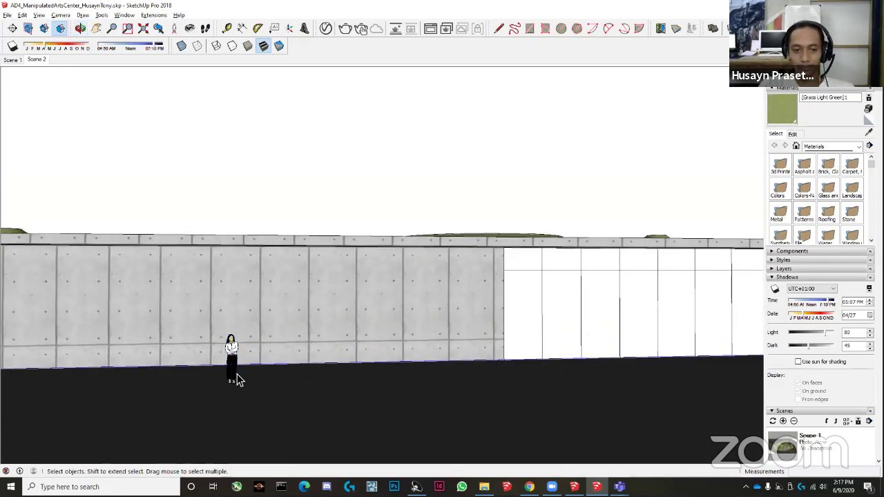
middle_click_drag(245, 380, 344, 431)
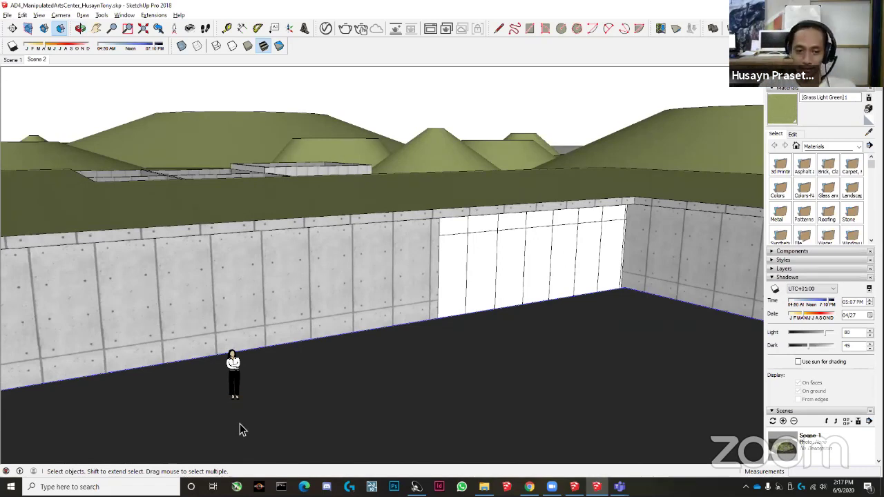
mouse_move(387, 359)
middle_mouse_down()
mouse_move(402, 355)
mouse_move(249, 351)
mouse_move(273, 293)
mouse_move(359, 320)
mouse_move(494, 300)
middle_mouse_up()
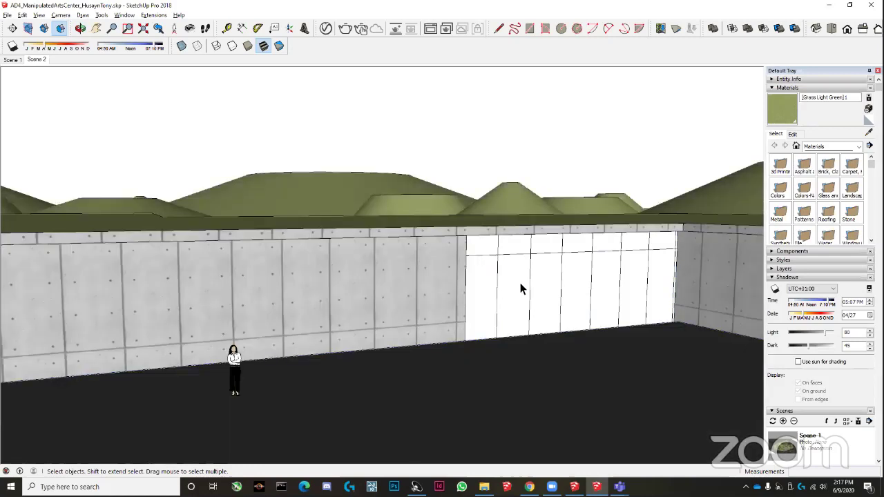
Hide the white panelled group in the court's wall opening to look behind it, and undo the hiding.
right_click(521, 283)
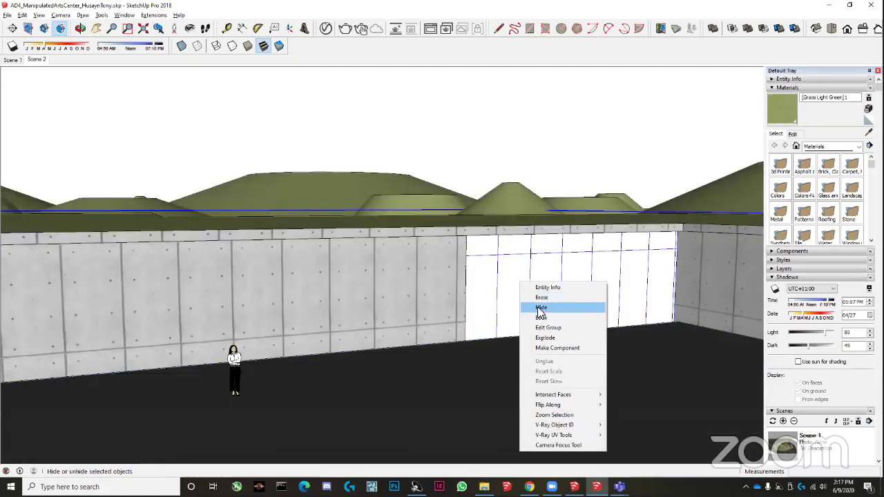
left_click(541, 308)
middle_click_drag(539, 310, 513, 329)
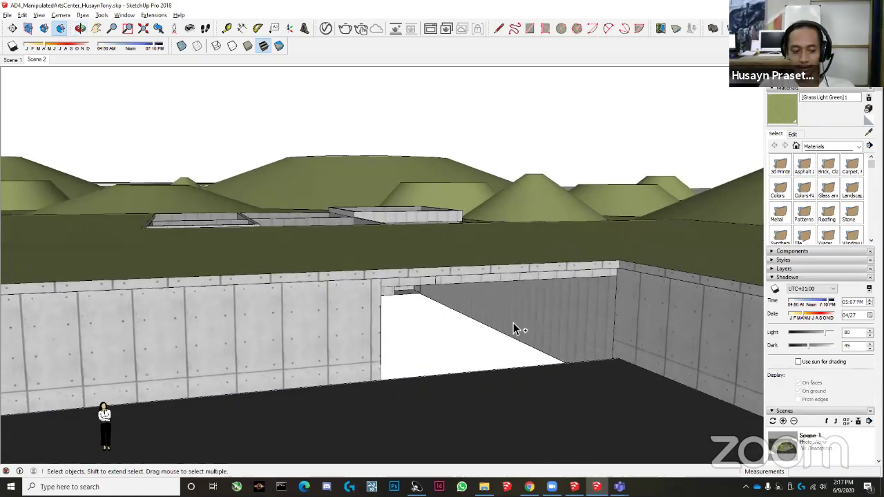
key("ctrl+z")
Push/Pull the dark top face of the foreground mound upward about 71.54 m, and undo the extrusion.
middle_click_drag(428, 335, 342, 311)
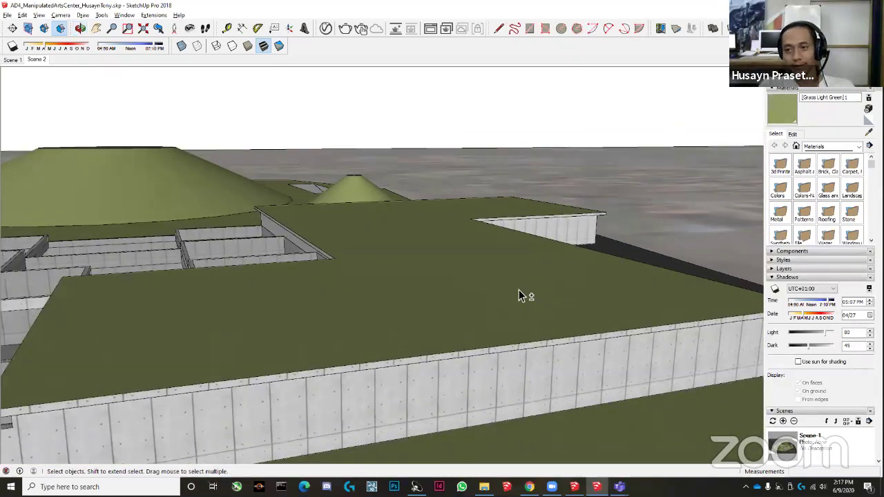
middle_click_drag(519, 295, 332, 330)
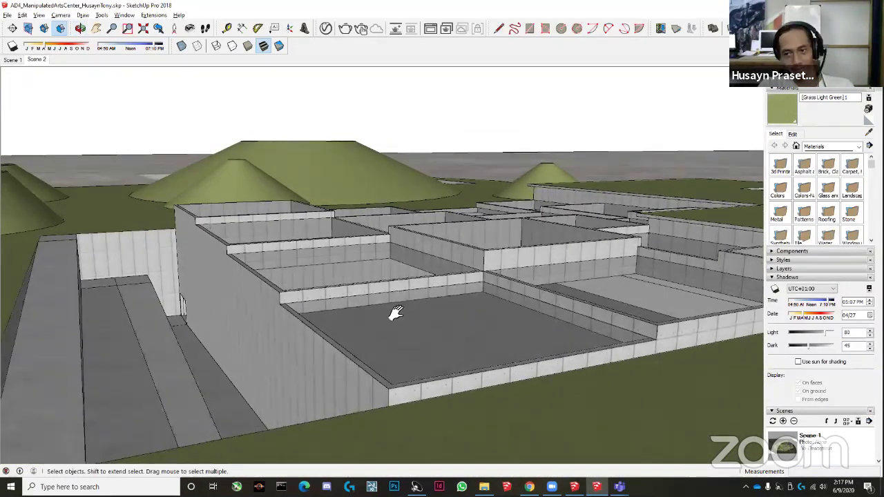
mouse_move(396, 313)
middle_mouse_down()
mouse_move(452, 306)
mouse_move(468, 320)
mouse_move(430, 359)
mouse_move(422, 395)
middle_mouse_up()
scroll(423, 397, "down", 2)
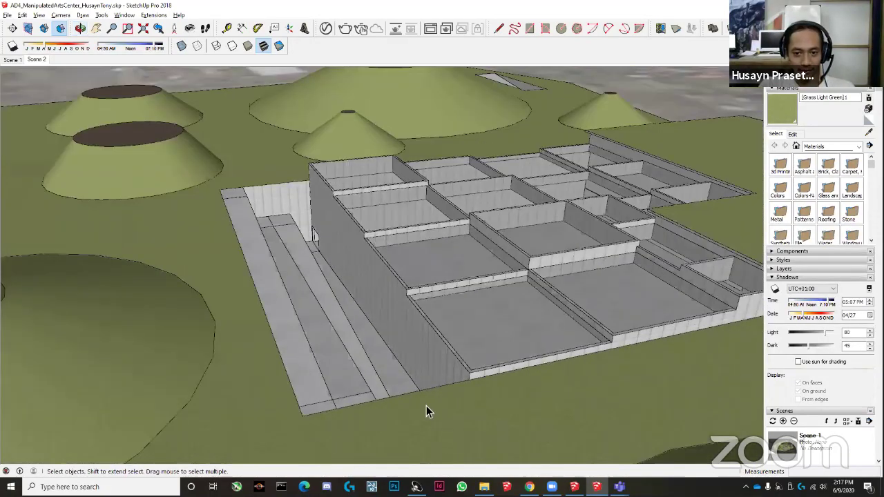
scroll(426, 412, "down", 10)
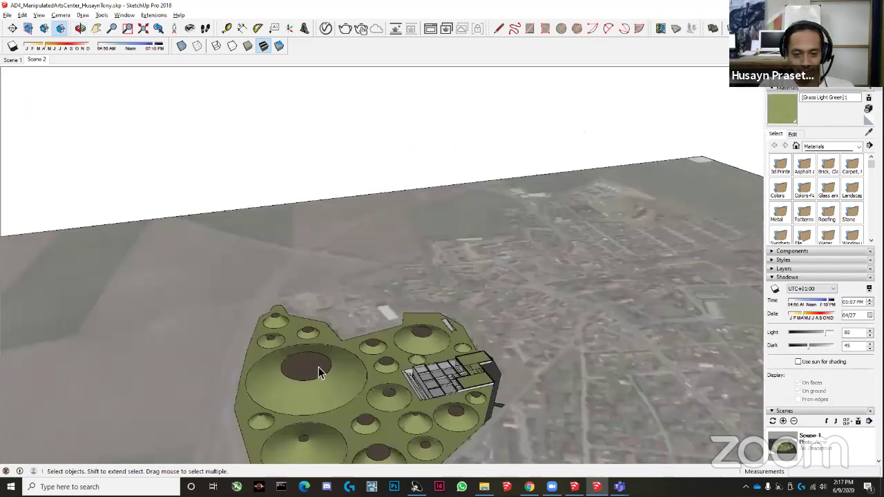
scroll(320, 373, "down", 1)
scroll(309, 369, "up", 10)
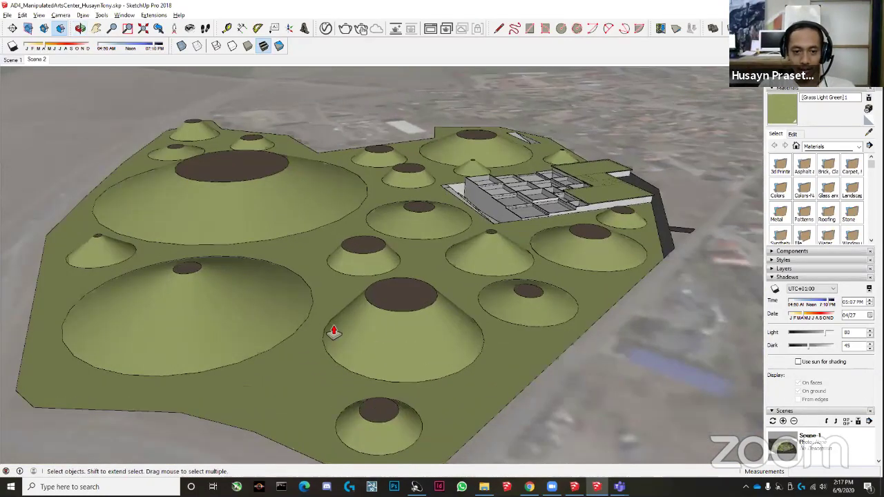
scroll(330, 329, "up", 3)
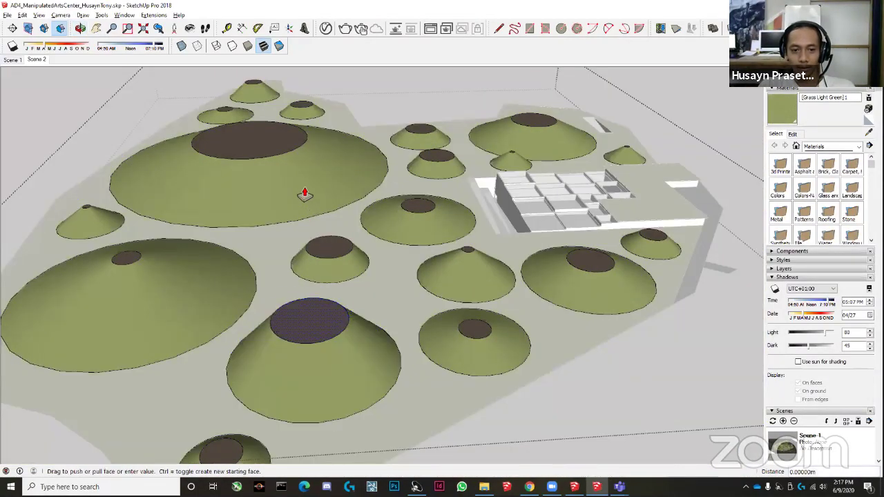
left_click(305, 321)
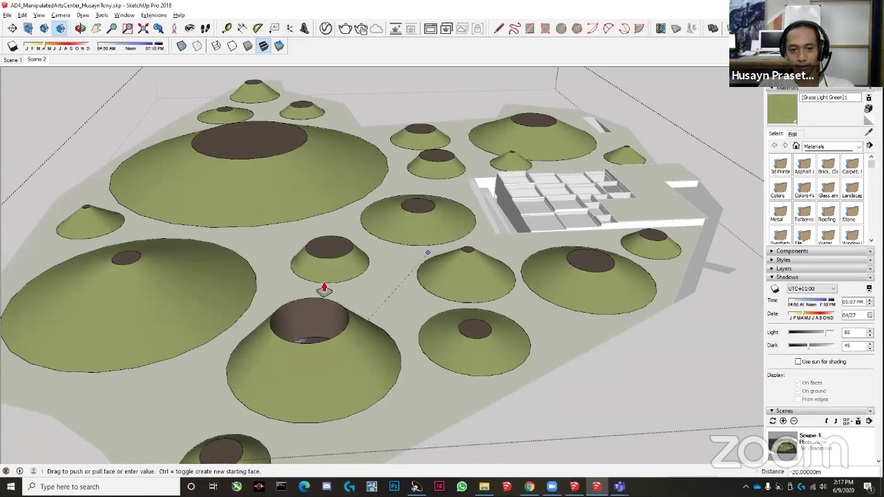
left_click(297, 158)
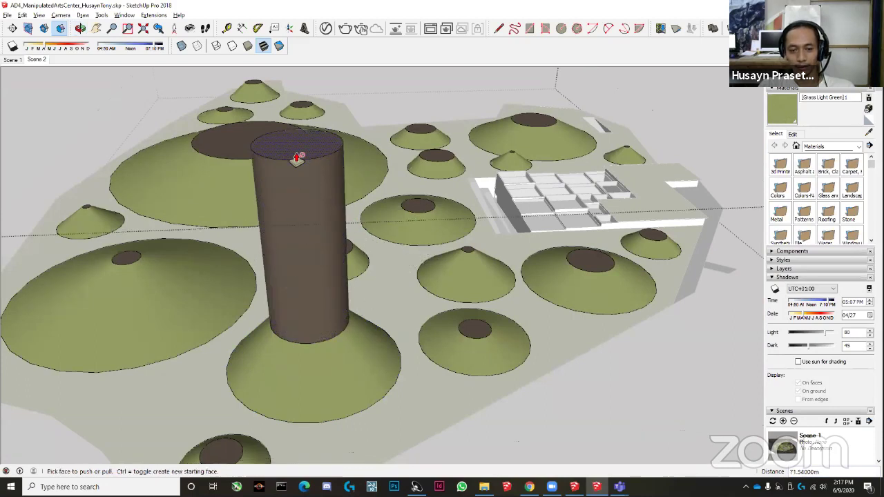
key("ctrl+z")
key("space")
Select all geometry of the foreground mound and try scaling it.
left_click(340, 360)
double_click(340, 360)
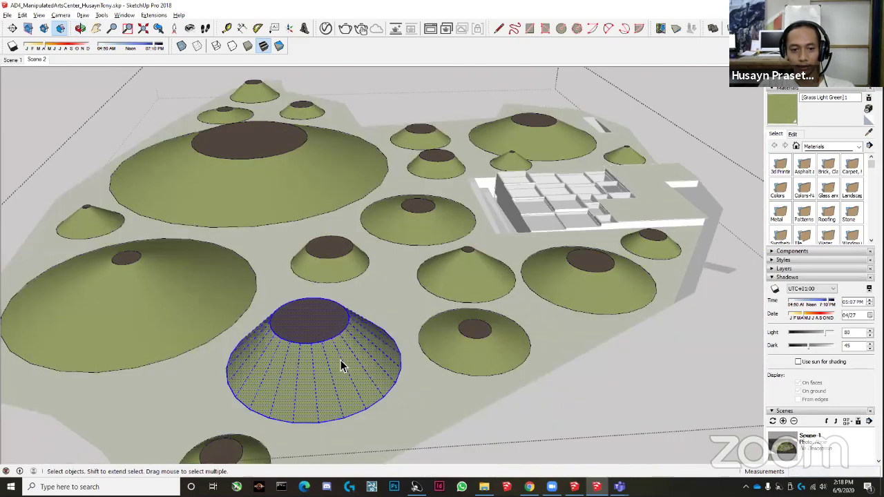
key("s")
left_click_drag(413, 371, 355, 369)
key("space")
Copy the selected mound about 65 m across the site and position the copy beside the original.
middle_click_drag(408, 371, 316, 385)
key("m")
key("ctrl")
left_click(339, 361)
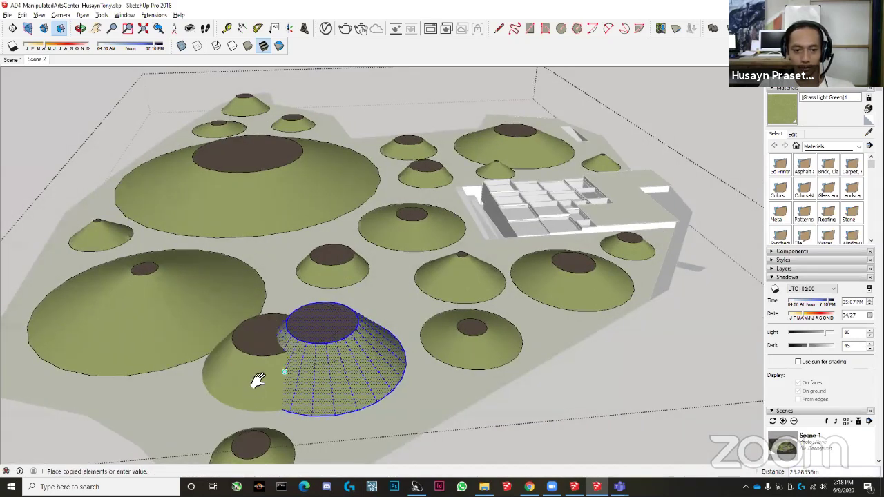
middle_click_drag(258, 381, 272, 330)
left_click(259, 352)
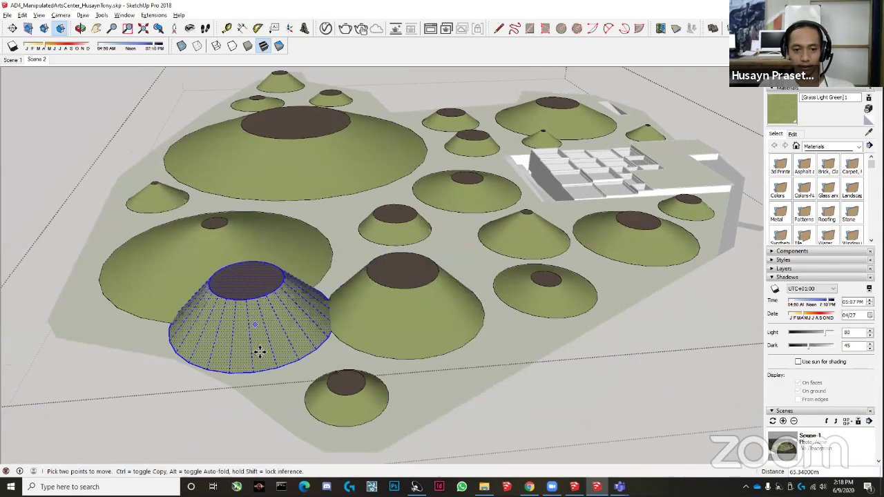
left_click_drag(260, 353, 256, 405)
key("space")
middle_click_drag(257, 405, 466, 277)
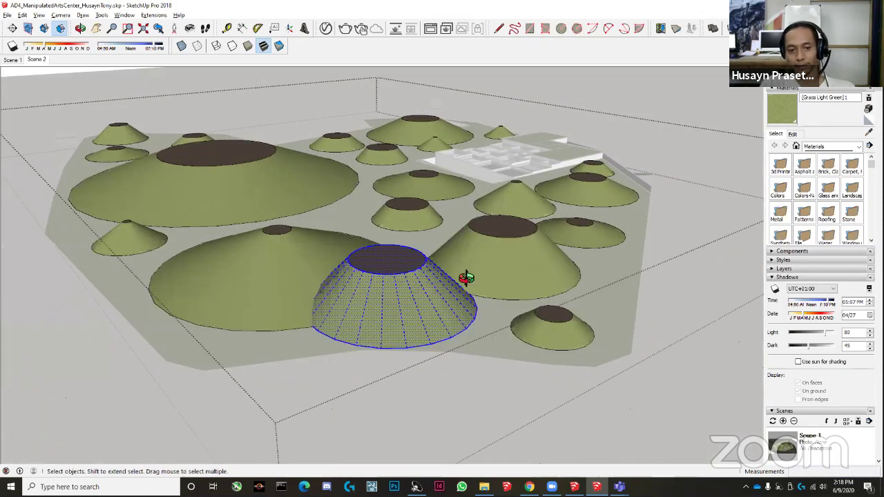
Examine the second site version on the neighbouring map, with its angular green and brown planes and clusters of grey blocks.
scroll(227, 333, "down", 10)
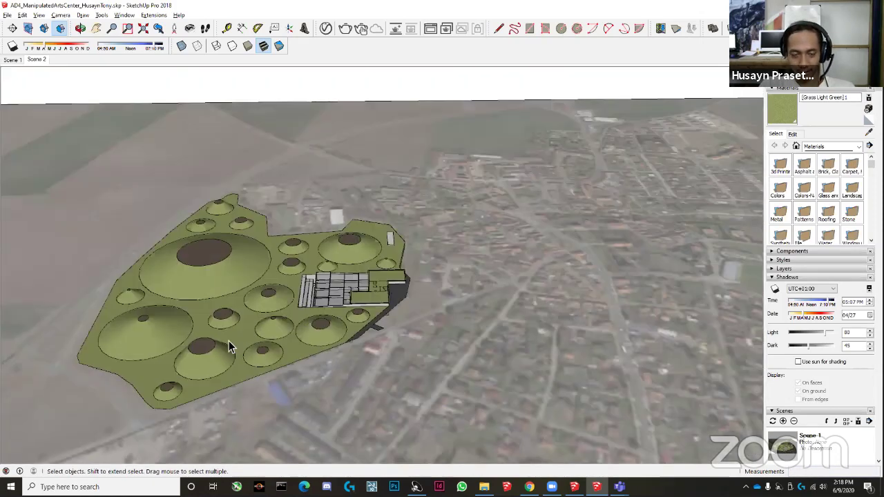
scroll(229, 341, "down", 10)
scroll(348, 335, "up", 5)
middle_click_drag(347, 335, 236, 349)
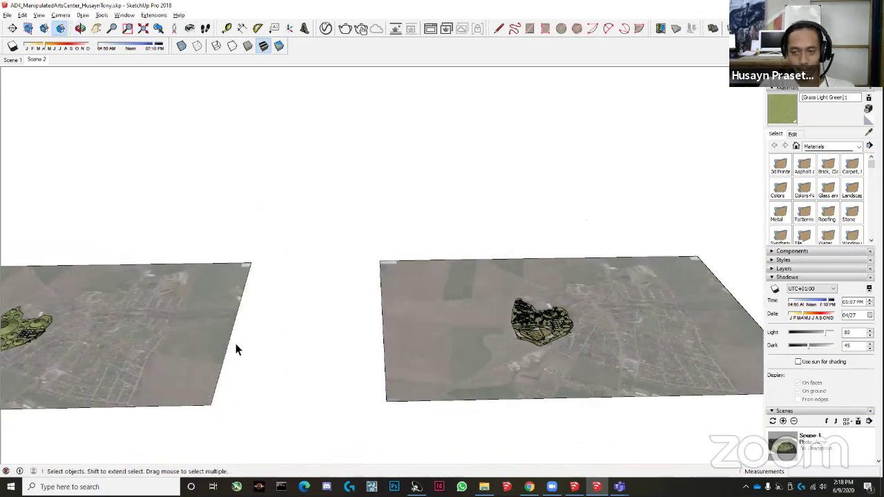
scroll(542, 349, "up", 8)
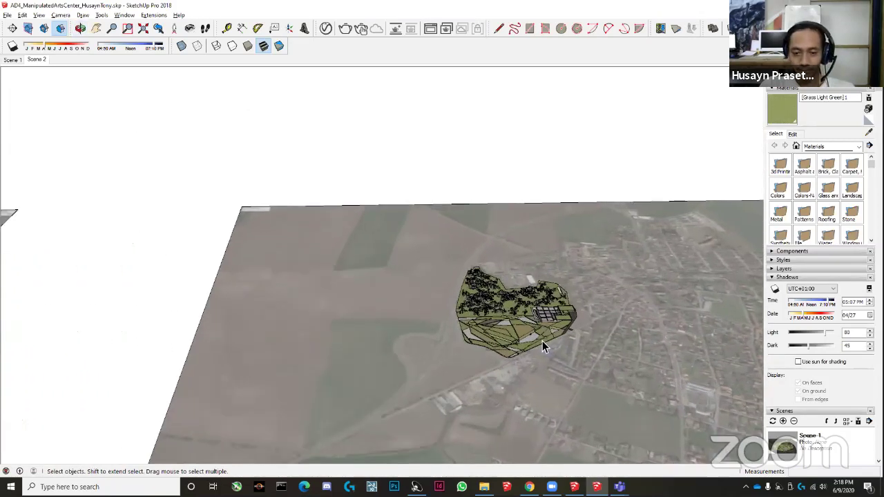
scroll(499, 307, "up", 8)
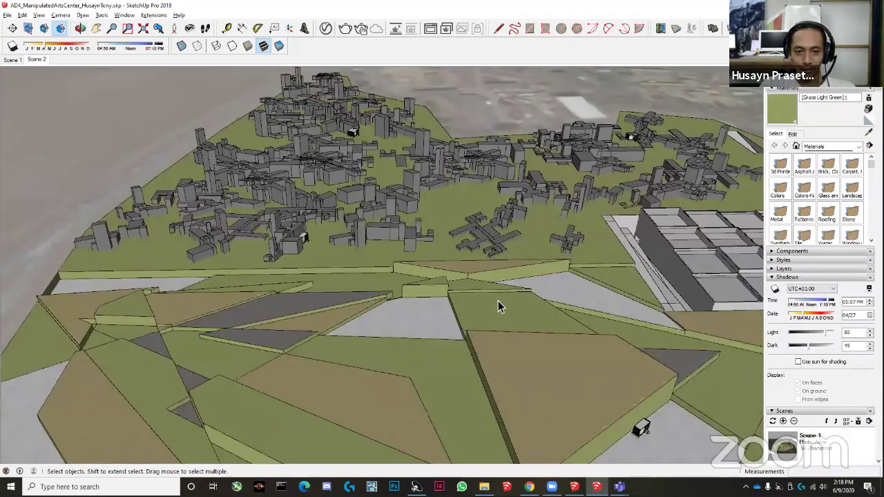
mouse_move(499, 307)
middle_mouse_down()
mouse_move(362, 325)
mouse_move(367, 306)
mouse_move(408, 297)
mouse_move(432, 299)
mouse_move(387, 332)
mouse_move(543, 318)
mouse_move(442, 320)
mouse_move(444, 329)
middle_mouse_up()
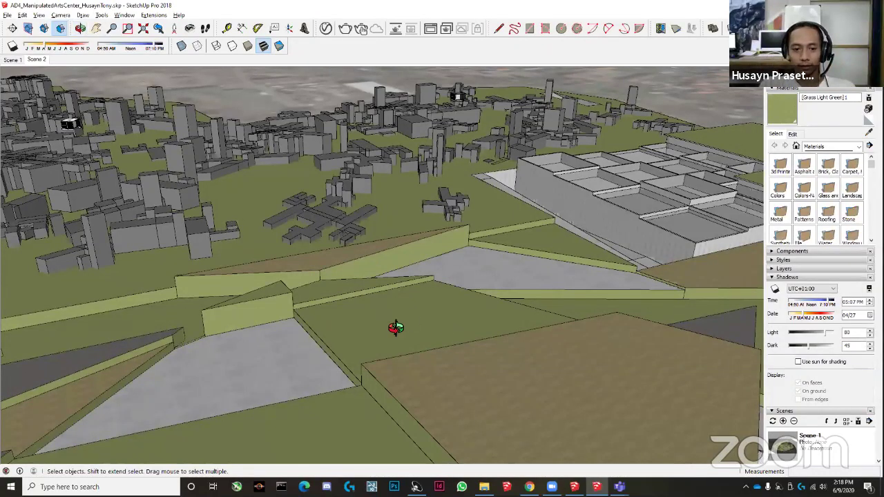
middle_click_drag(324, 235, 453, 358)
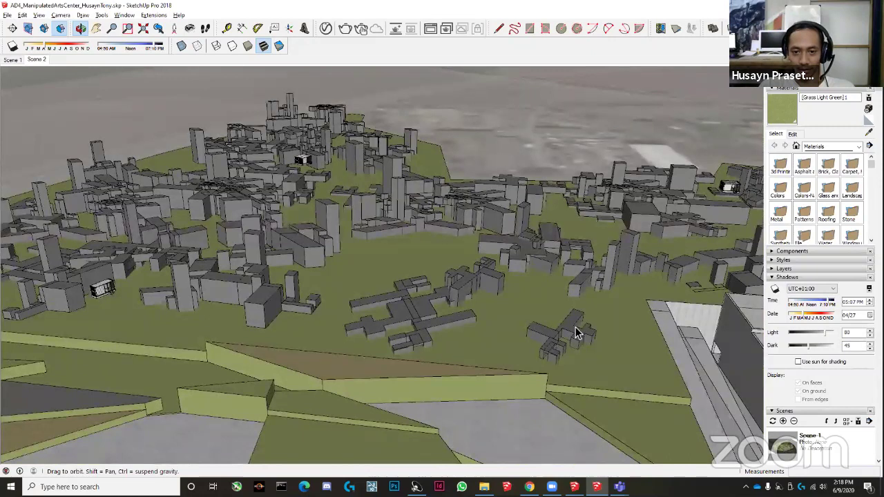
scroll(576, 334, "up", 4)
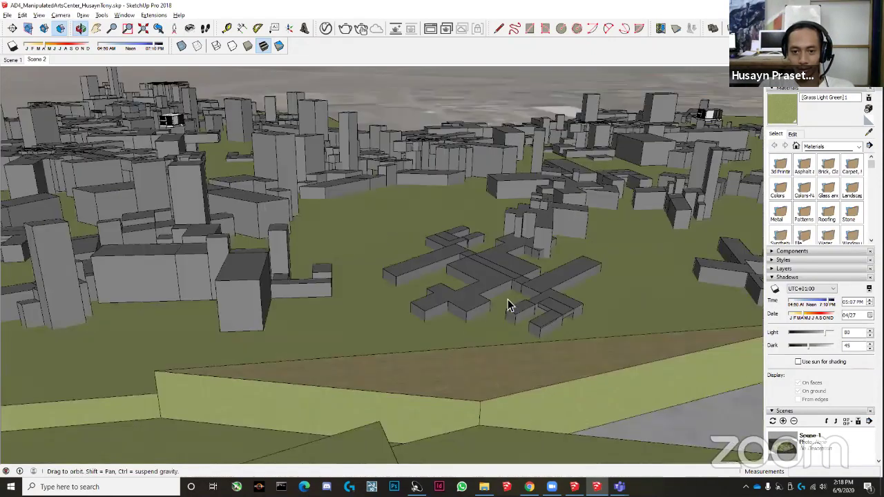
middle_click_drag(507, 306, 304, 289)
double_click(299, 281)
key("Escape")
middle_click_drag(558, 340, 488, 315)
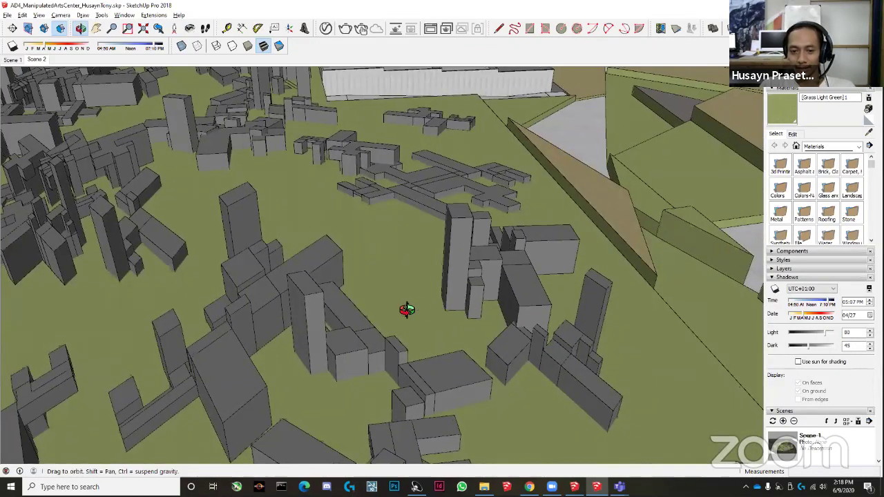
Examine the grey block skyline and the raised green edges of the angular planes from near eye level.
middle_click_drag(407, 310, 370, 318)
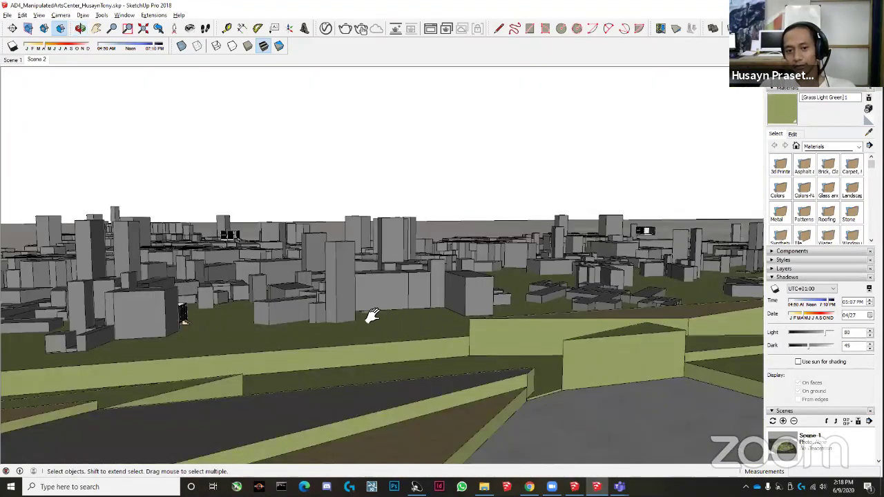
middle_click_drag(582, 349, 412, 341, "shift")
middle_click_drag(485, 329, 476, 325)
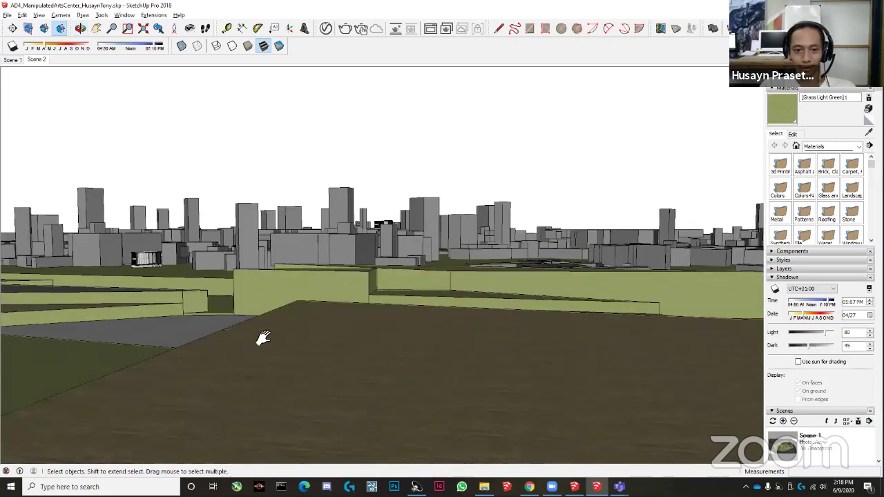
middle_click_drag(228, 342, 217, 344)
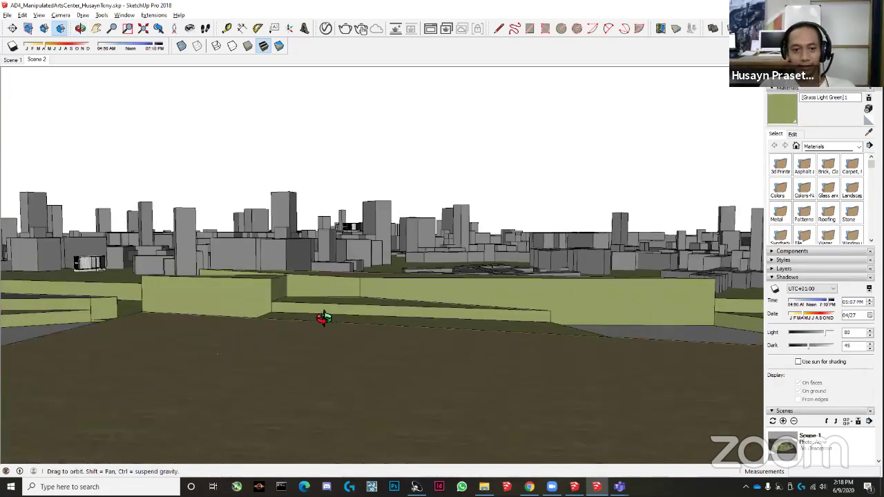
middle_click_drag(322, 316, 368, 315)
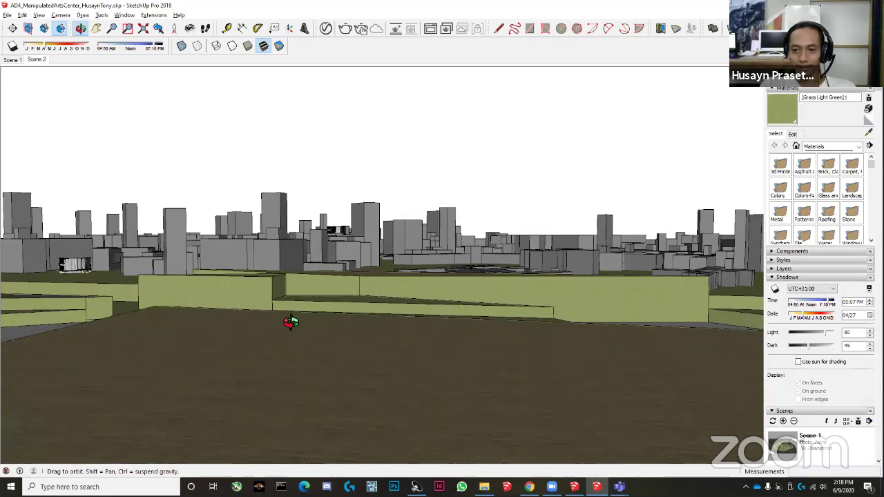
middle_click_drag(291, 322, 372, 322)
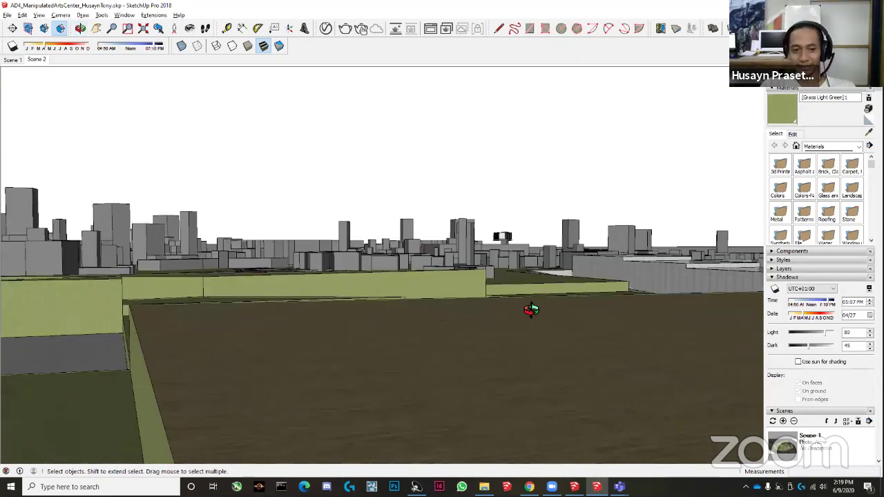
middle_click_drag(530, 310, 509, 316)
middle_click_drag(433, 318, 364, 310)
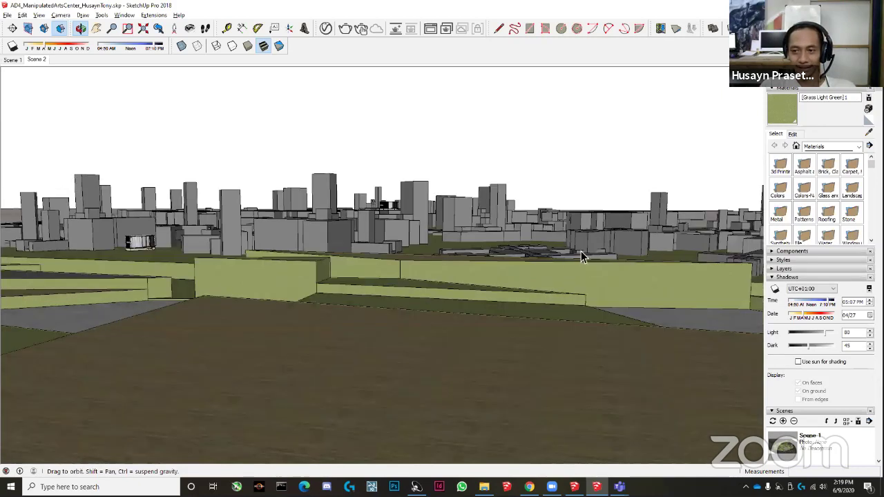
middle_click_drag(436, 316, 471, 338)
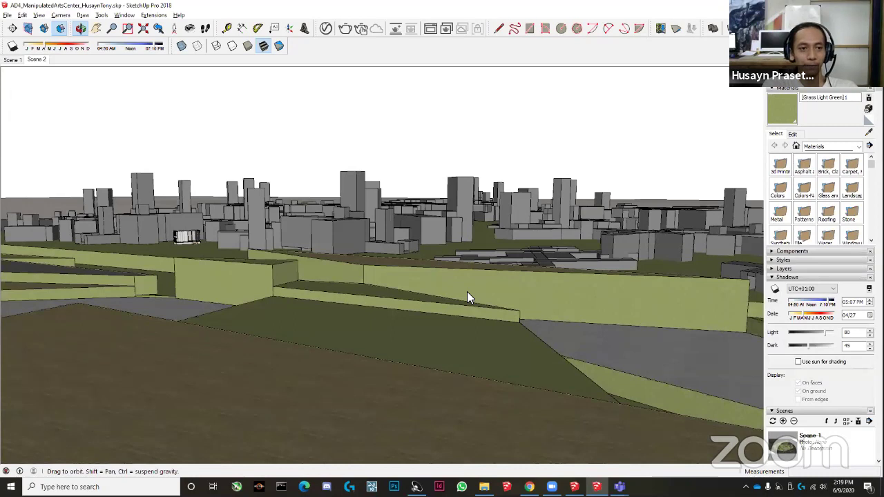
Switch to Chrome and search Google for "modern painting".
key("alt+Tab")
key("ctrl+9")
type("m")
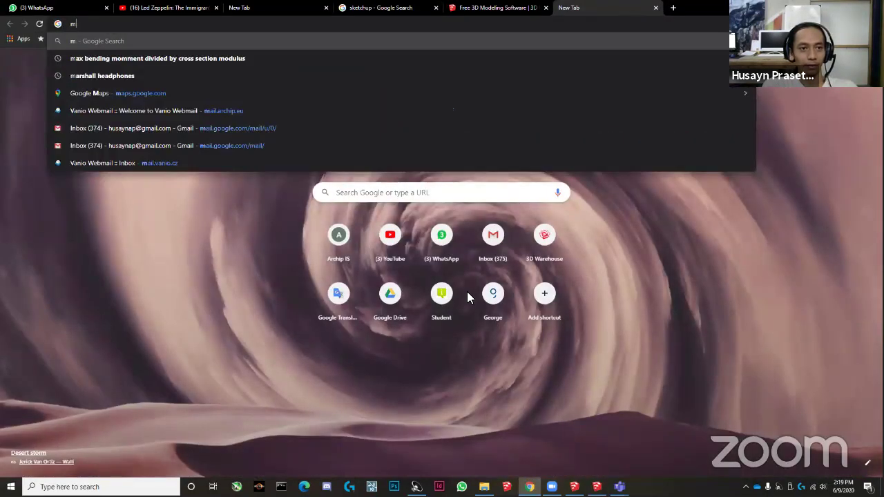
type("odern painting")
key("Return")
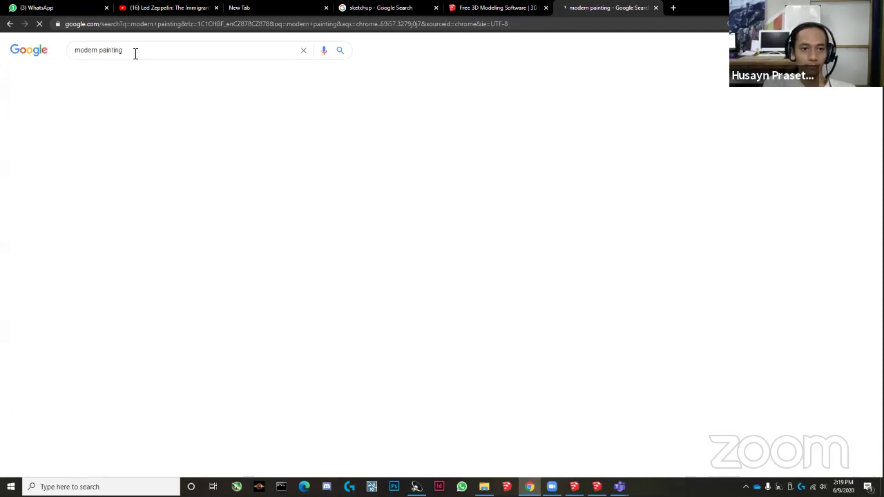
Extend the search to "modern painting shapes" and look through the image results for abstract geometric compositions.
left_click(136, 54)
type("shapes")
key("Return")
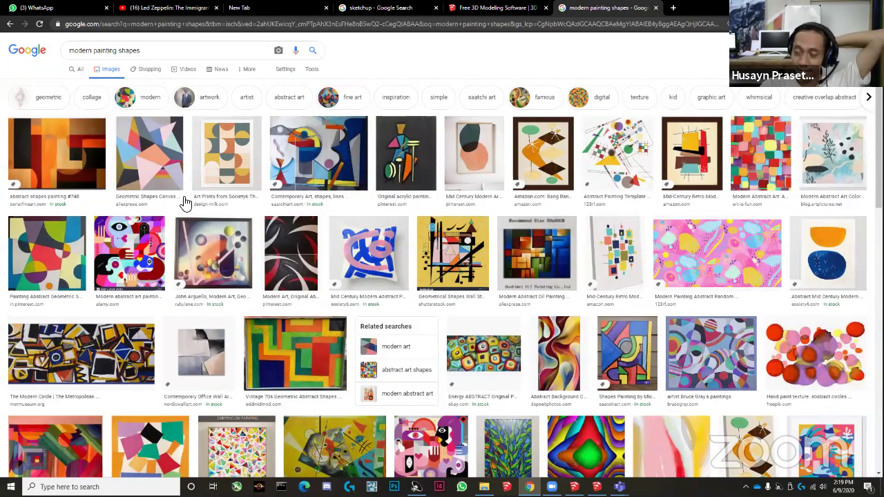
scroll(185, 206, "down", 3)
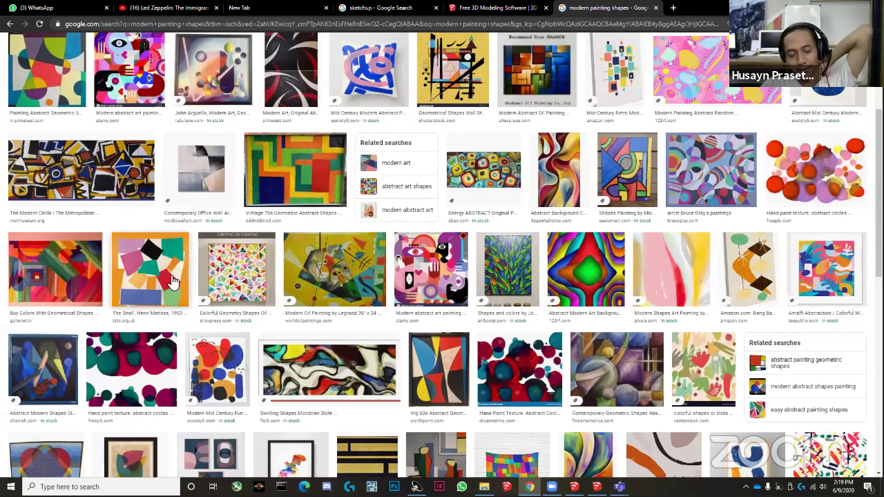
scroll(142, 282, "down", 2)
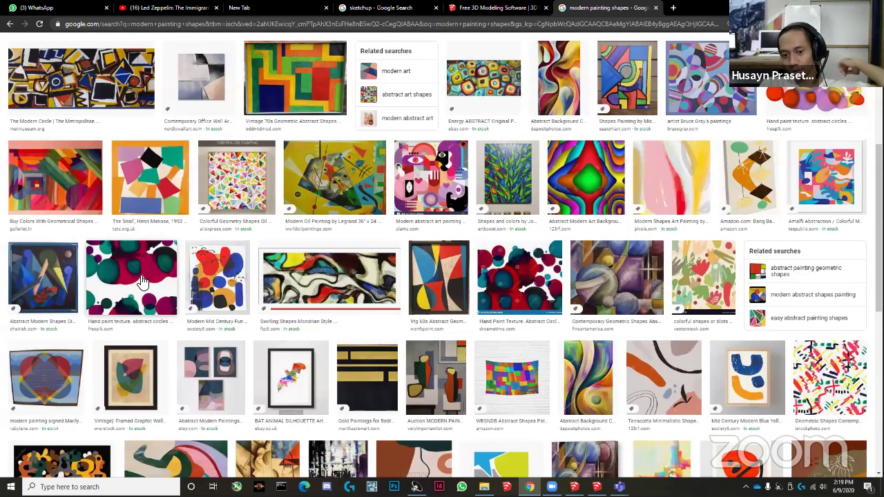
scroll(145, 284, "down", 1)
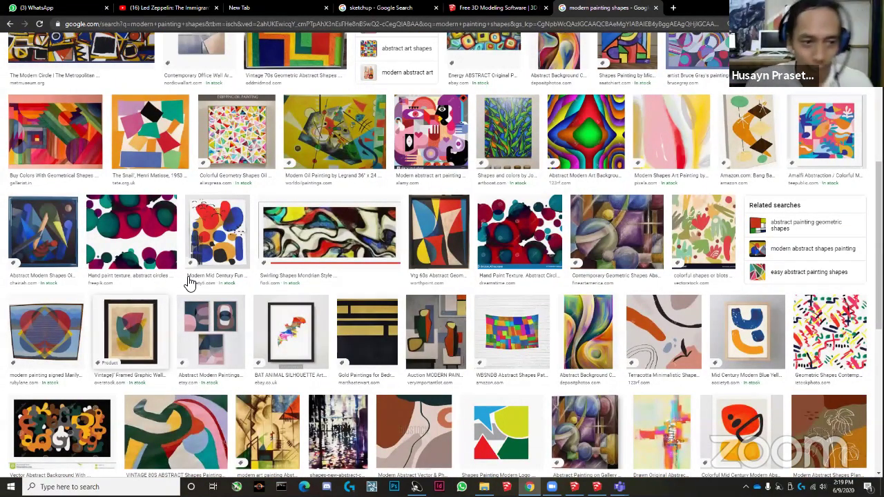
Preview the angular geometric canvas, the colourful block oil painting and the abstract painting of three persons among the results.
scroll(157, 175, "up", 7)
left_click(157, 173)
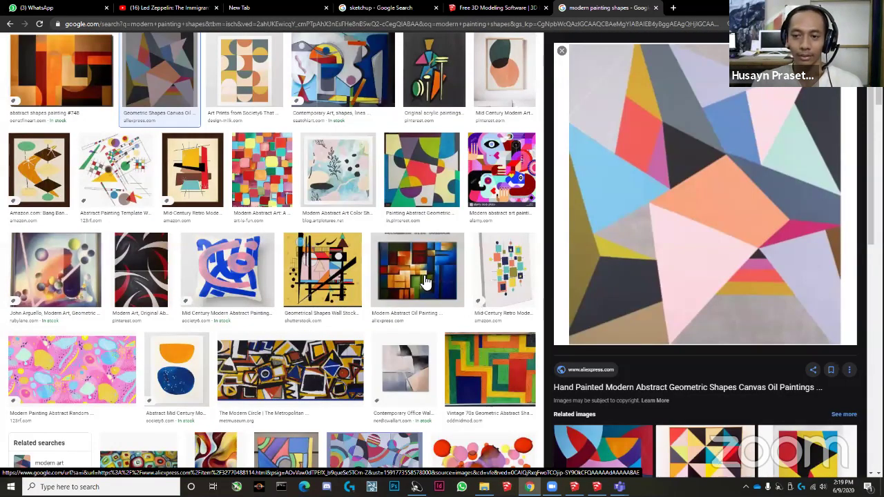
left_click(426, 282)
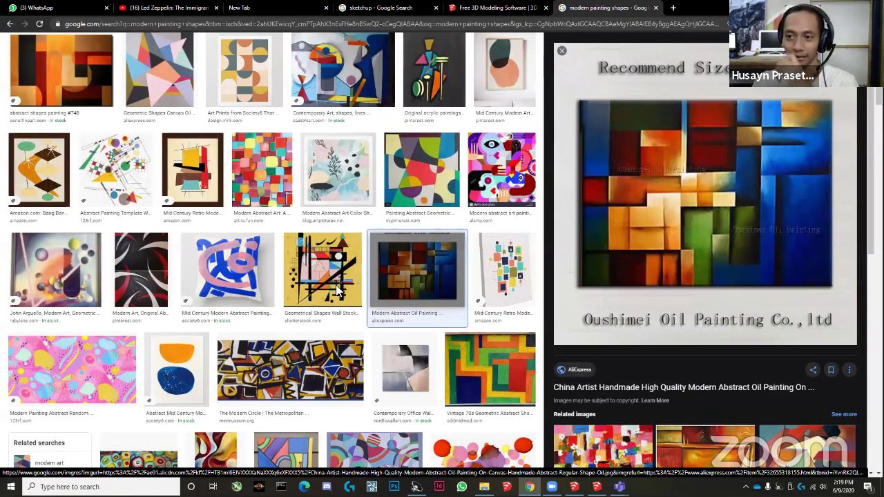
left_click(502, 196)
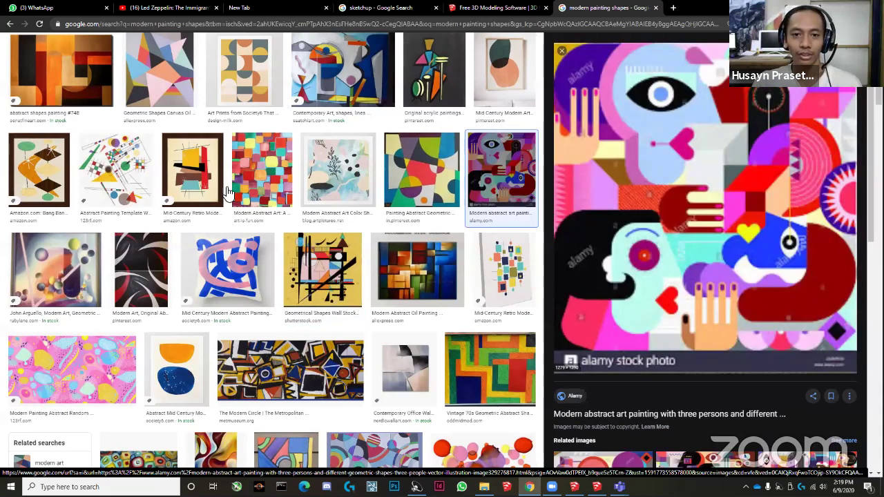
Search Google for "mona lisa painting" in a new tab and show the image results.
left_click(674, 8)
type("mona lisa p")
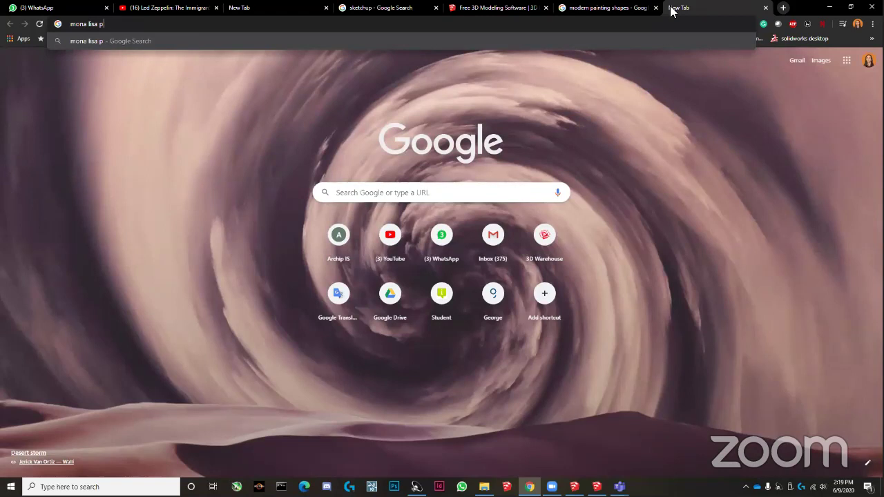
type("ainting")
key("Return")
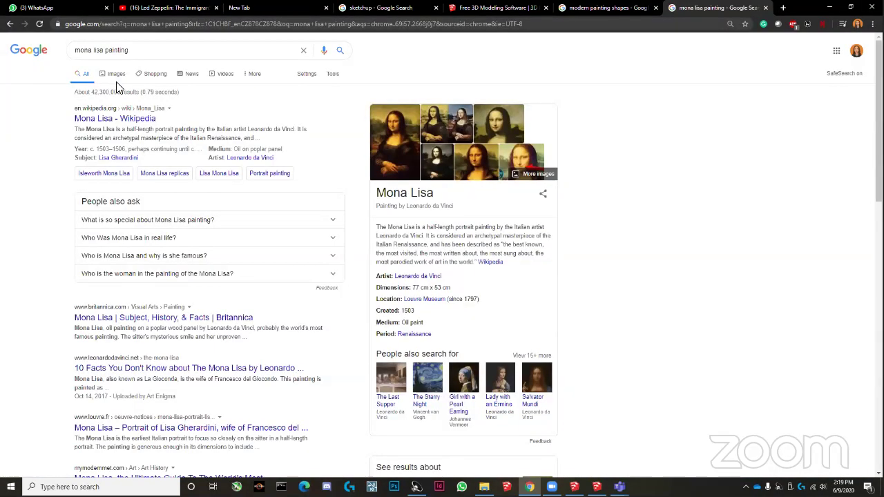
left_click(115, 73)
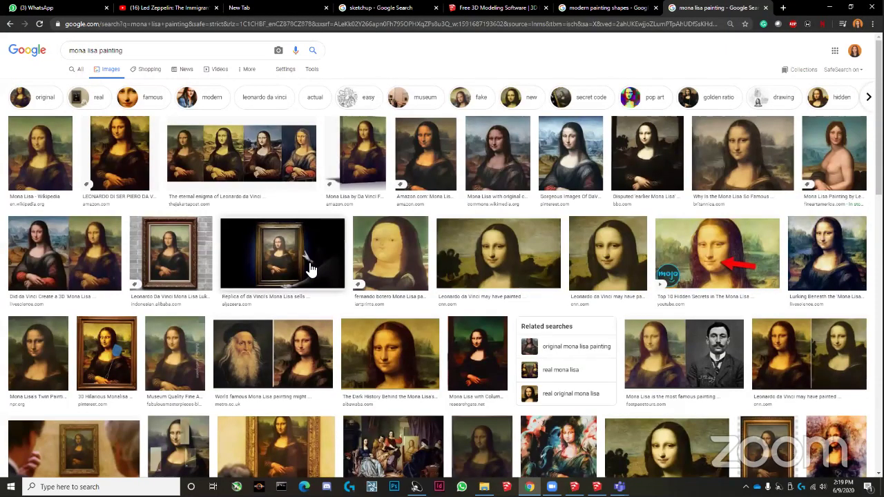
Browse the Mona Lisa images and preview the scenes of Leonardo da Vinci painting her portrait.
scroll(31, 173, "down", 1)
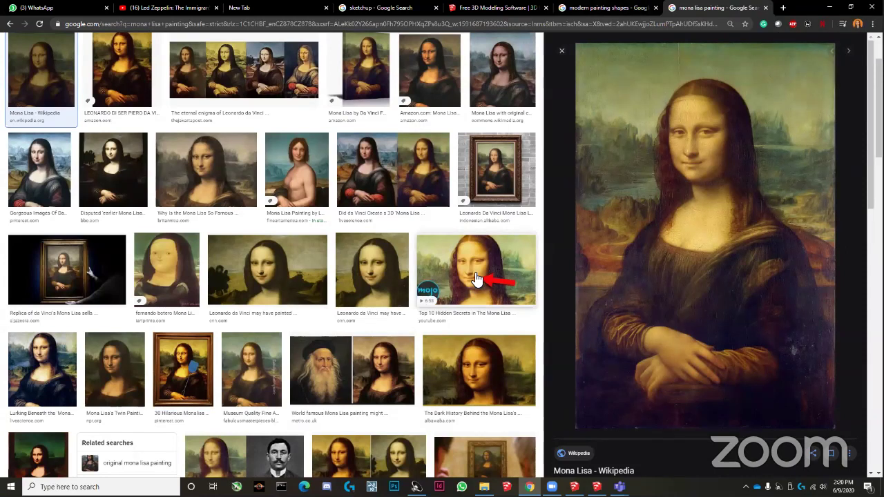
scroll(476, 284, "down", 2)
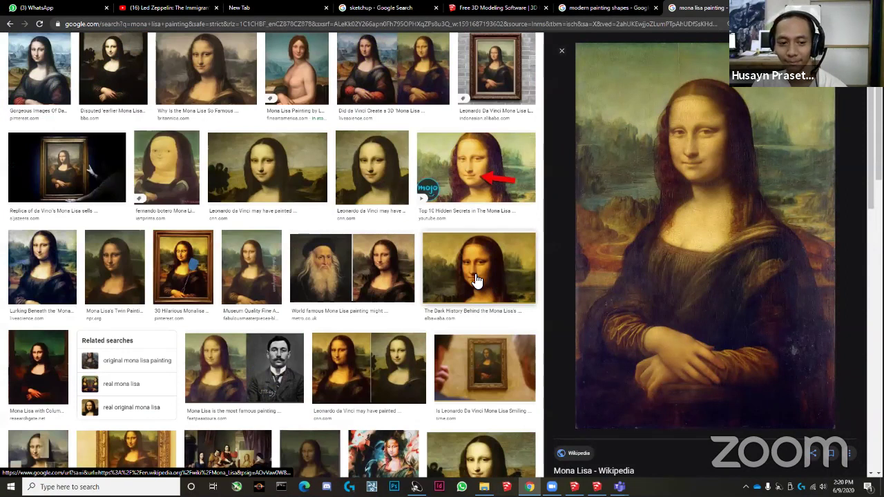
scroll(477, 280, "down", 1)
left_click(268, 359)
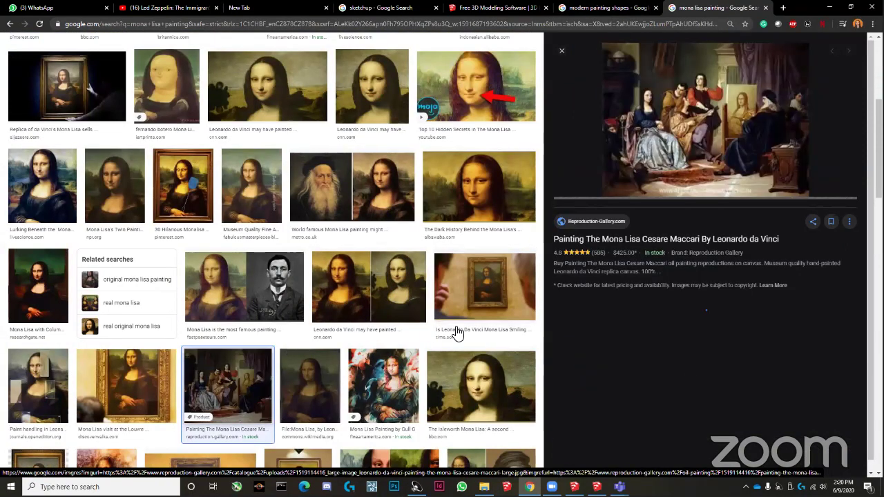
left_click(727, 414)
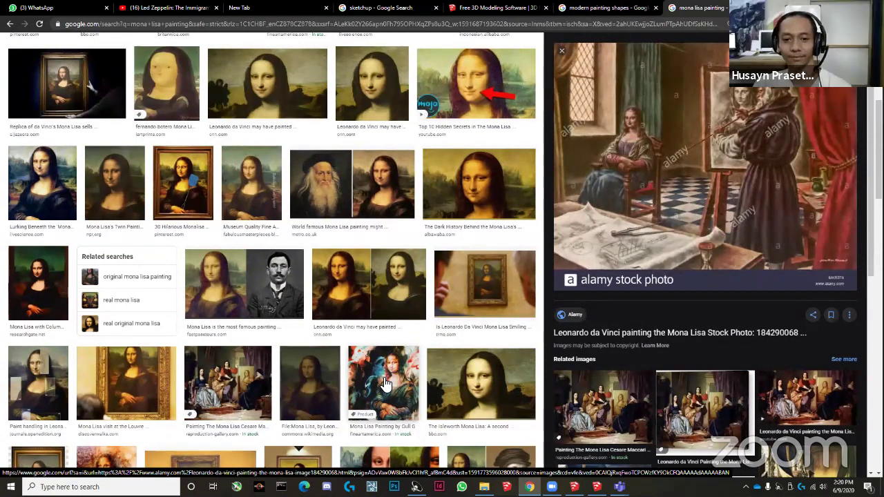
scroll(385, 385, "down", 3)
scroll(414, 387, "up", 1)
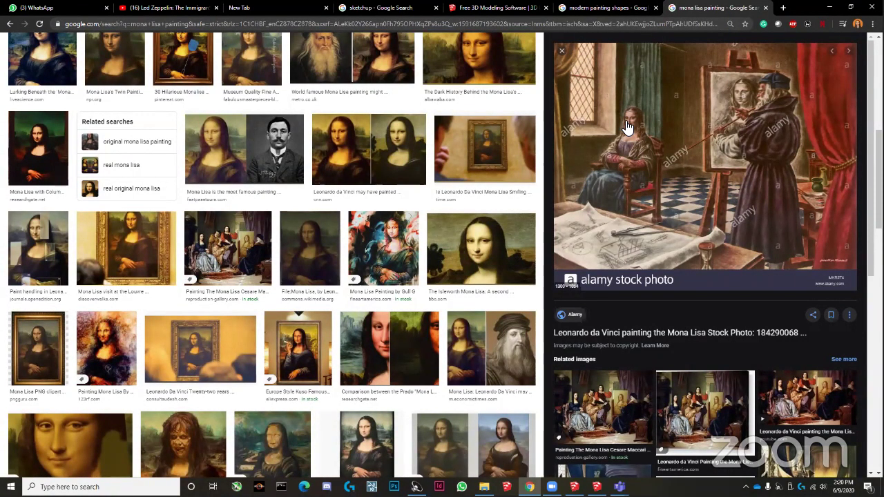
Return to the "modern painting shapes" results and preview the abstract circles, the vintage 80s shapes and the colourful curved waves.
left_click(613, 8)
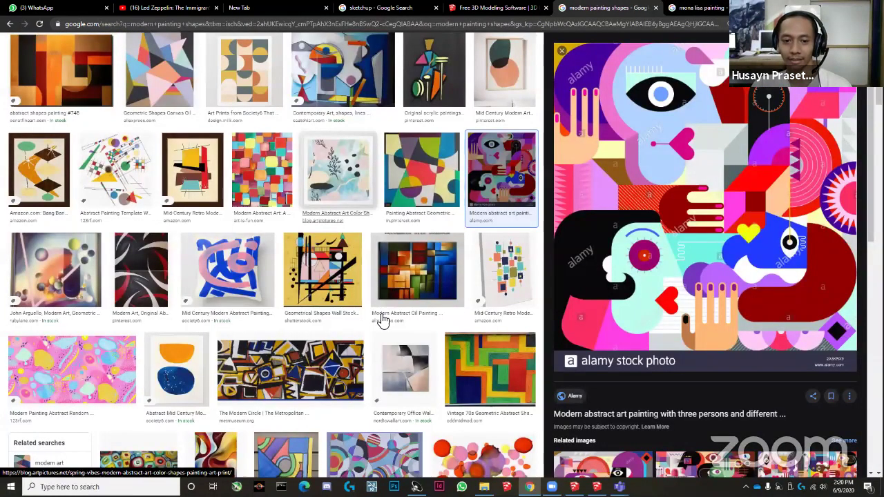
scroll(381, 321, "down", 2)
scroll(382, 283, "down", 3)
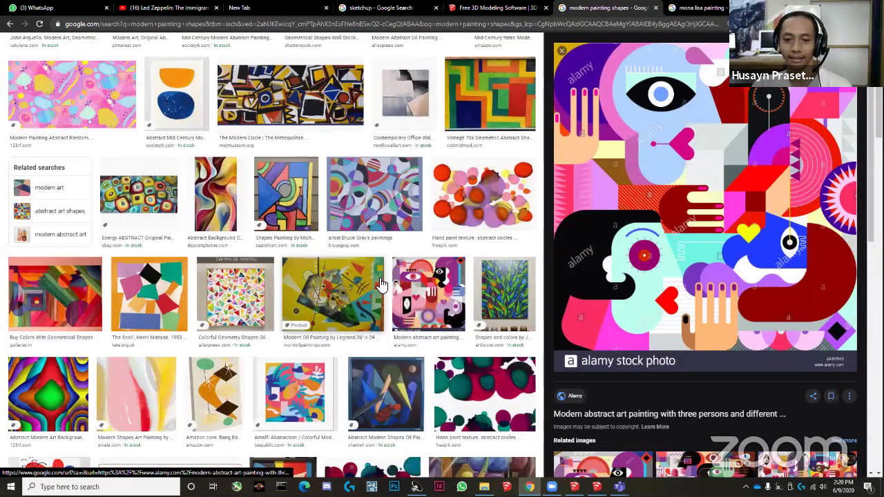
scroll(366, 329, "down", 4)
left_click(366, 342)
scroll(169, 298, "down", 2)
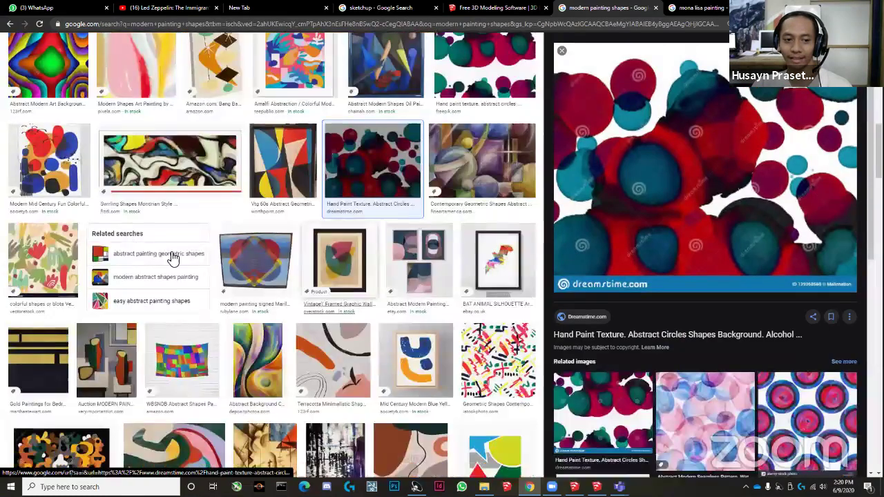
scroll(392, 358, "down", 4)
key("Right")
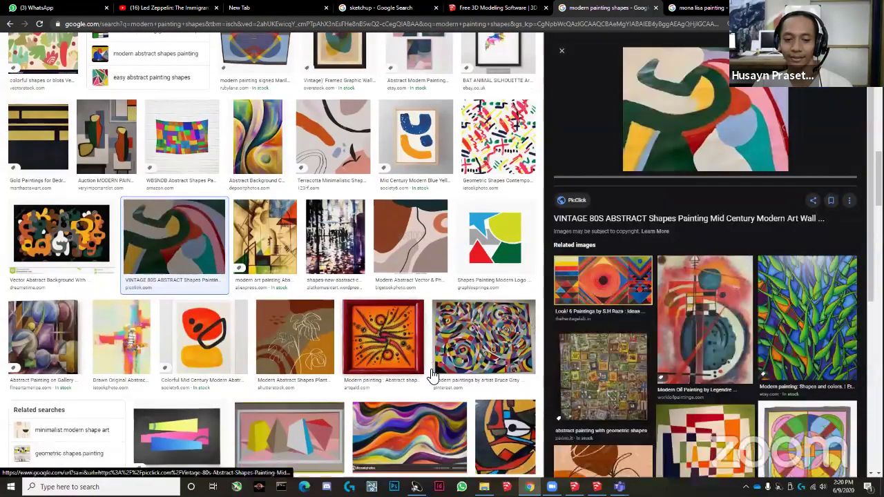
scroll(431, 379, "down", 1)
left_click(408, 390)
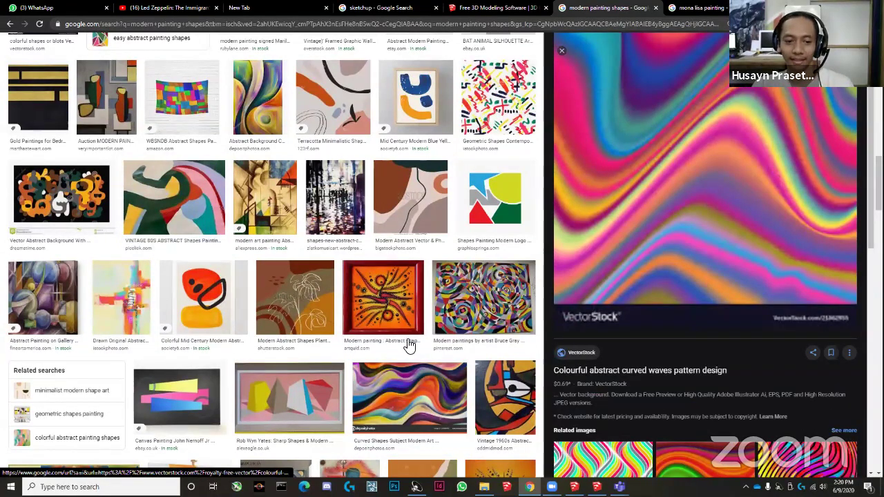
scroll(367, 337, "down", 2)
scroll(356, 330, "down", 2)
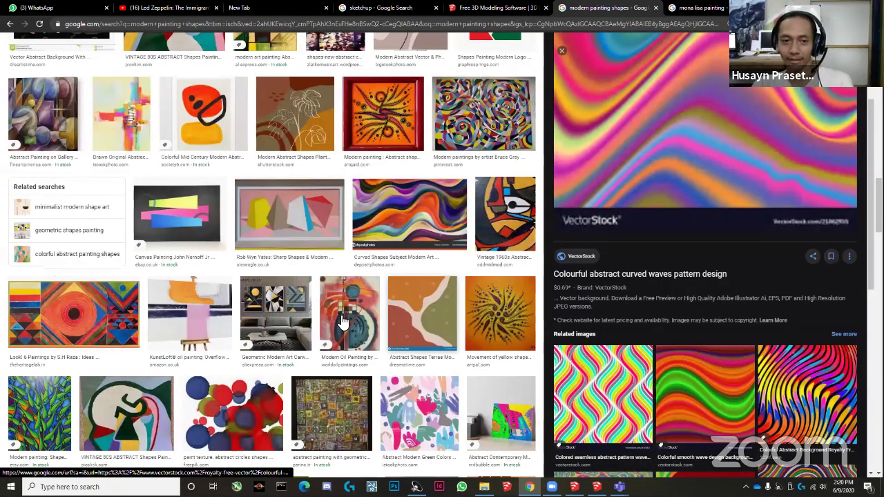
scroll(138, 55, "down", 5)
scroll(118, 54, "up", 5)
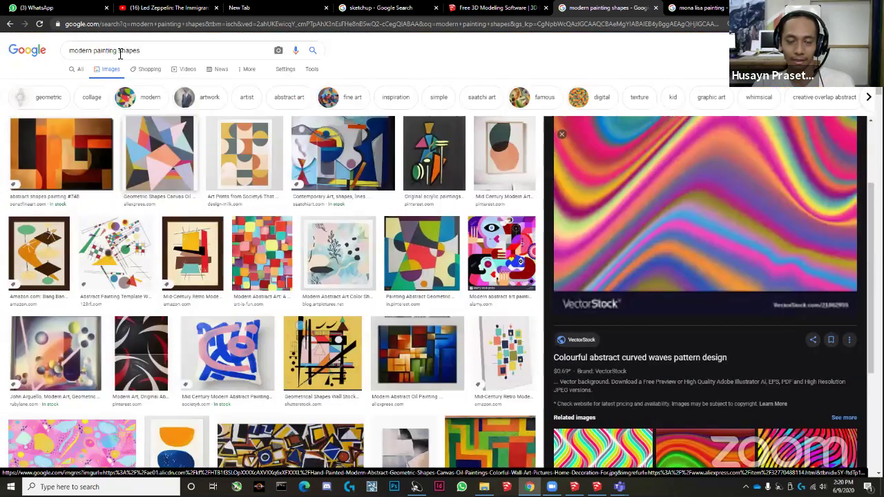
Shorten the image search to "modern painting", look through the results and preview the multicoloured modern art face painting.
double_click(129, 50)
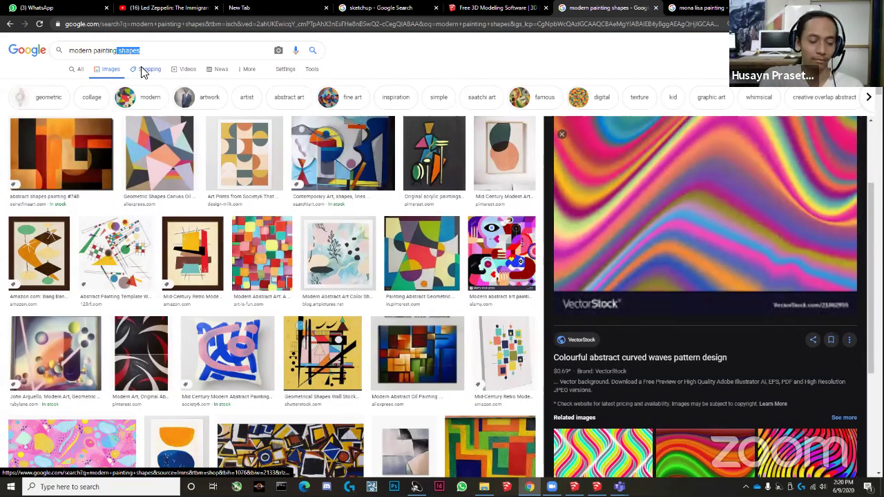
key("BackSpace")
key("Return")
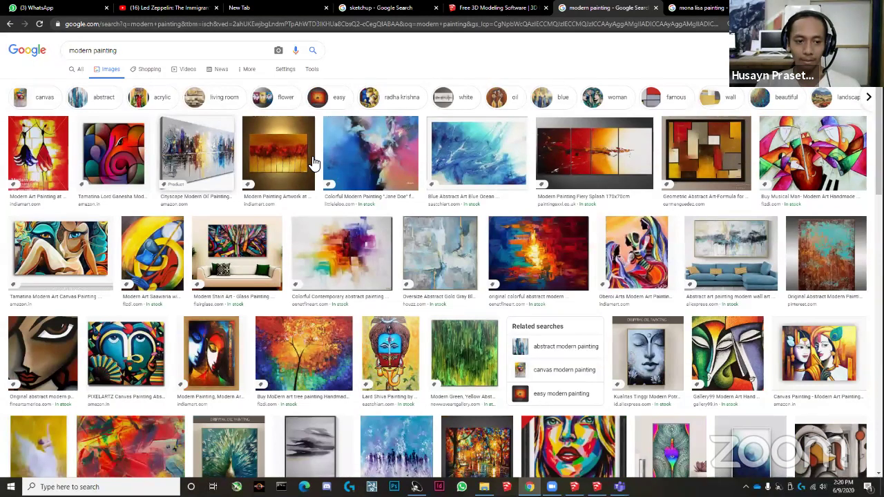
scroll(315, 161, "down", 1)
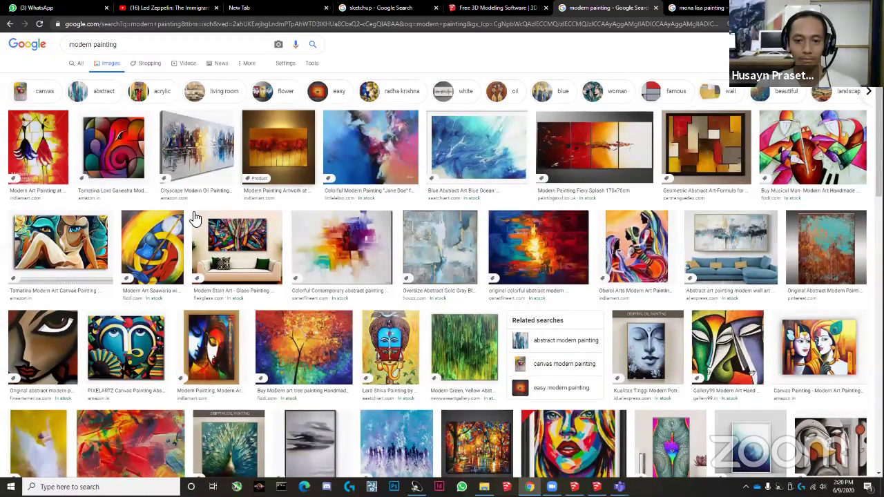
scroll(172, 221, "down", 4)
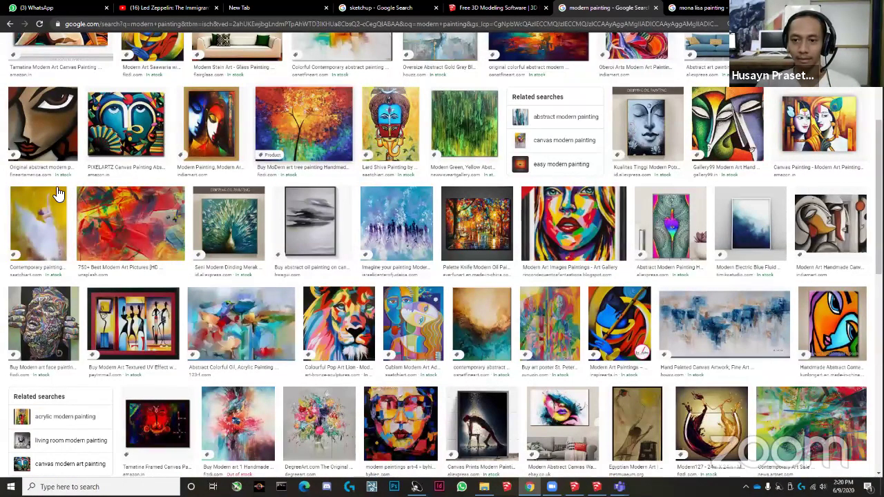
scroll(60, 195, "down", 2)
left_click(71, 196)
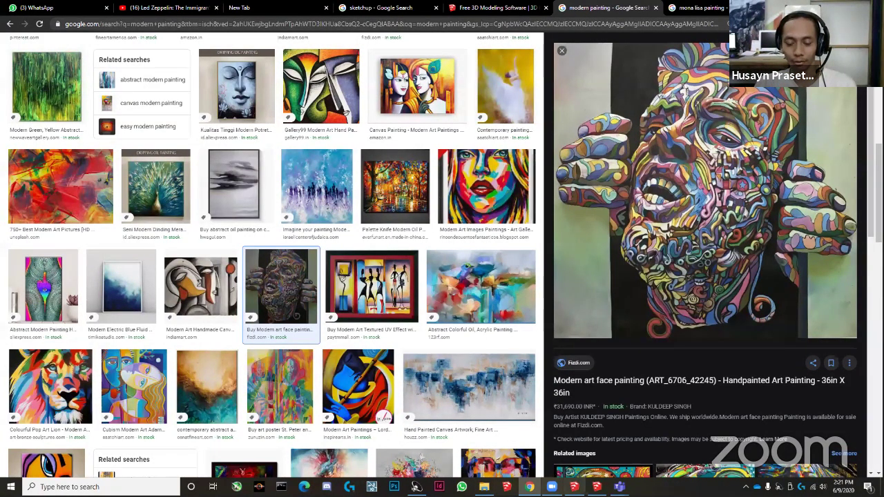
Switch to the manipulated arts center model in SketchUp and examine its angular raised planes beside the grey city blocks.
mouse_move(551, 487)
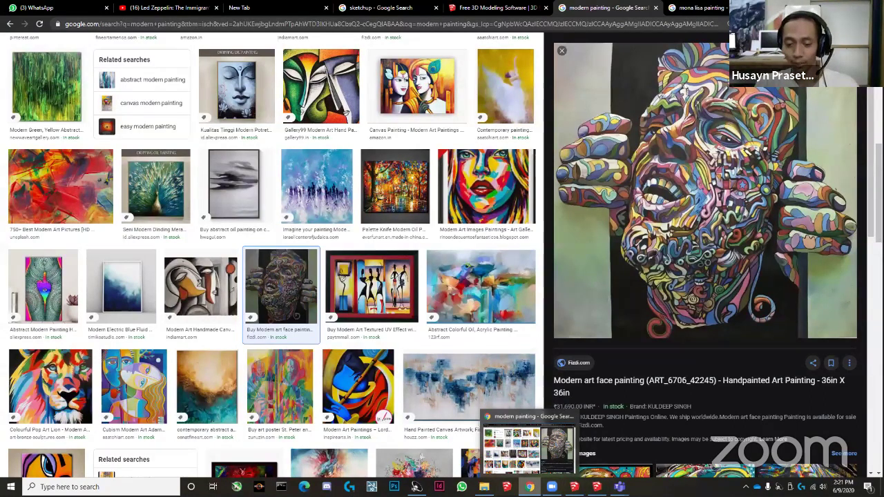
left_click(575, 487)
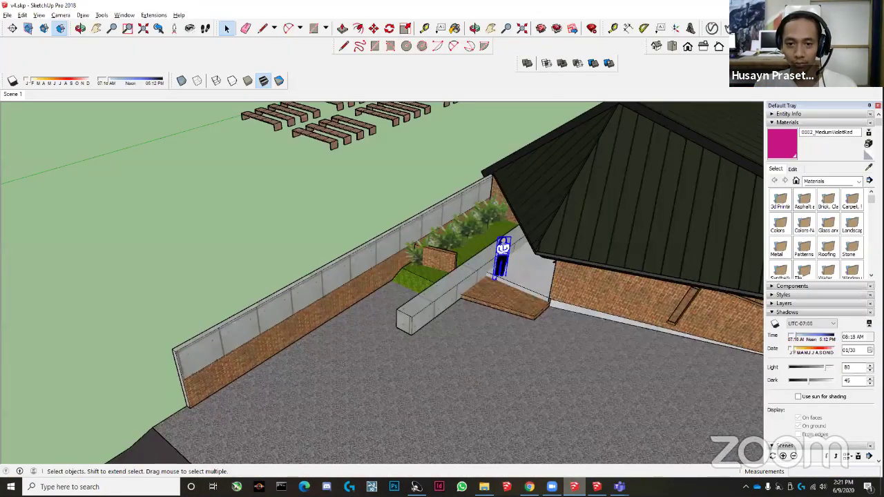
key("alt+Tab")
mouse_move(496, 416)
middle_mouse_down()
mouse_move(310, 257)
mouse_move(429, 262)
mouse_move(302, 290)
mouse_move(438, 263)
mouse_move(523, 265)
mouse_move(507, 293)
mouse_move(448, 295)
mouse_move(462, 305)
middle_mouse_up()
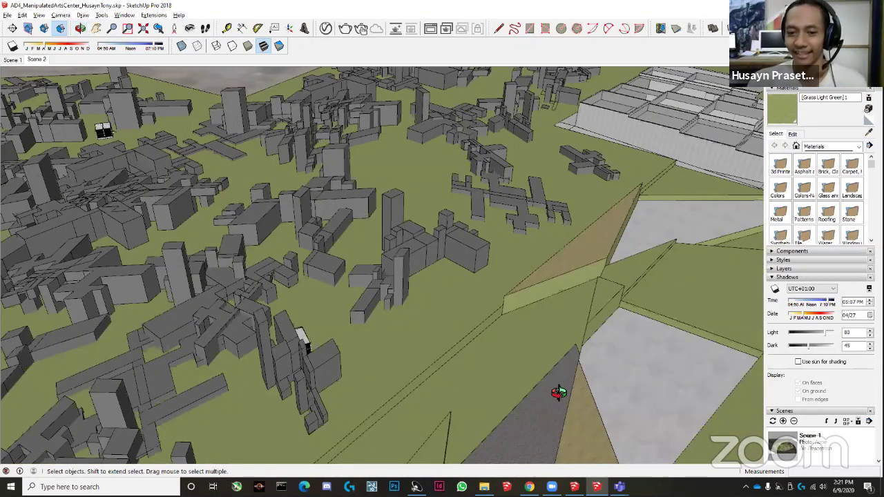
middle_click_drag(537, 344, 372, 272)
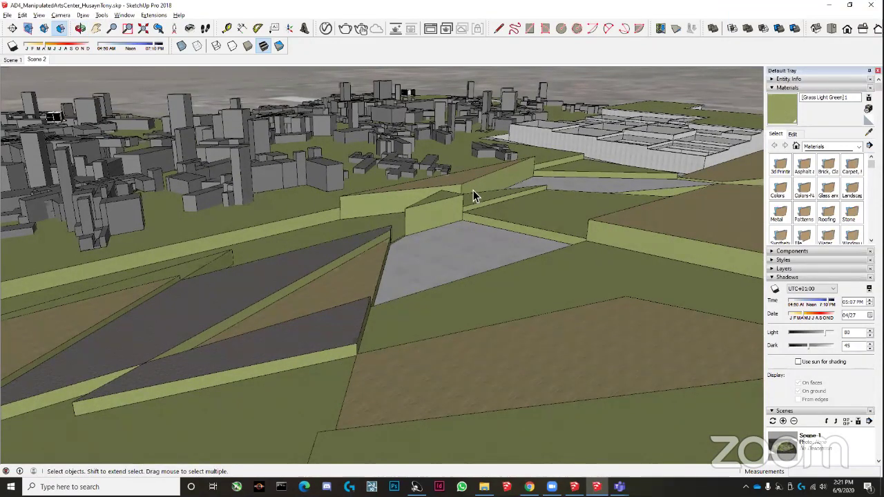
middle_click_drag(461, 195, 583, 453)
Switch to Chrome and search Google for "Storm King Art Center" in a new tab.
mouse_move(574, 487)
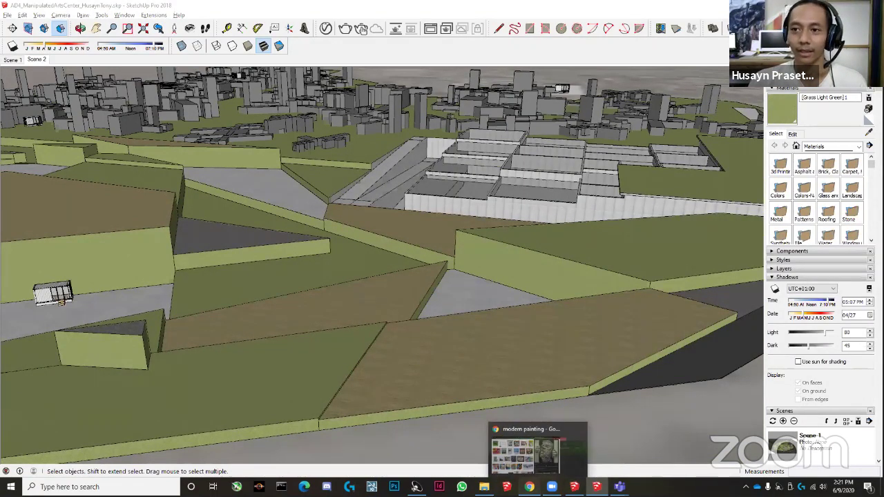
left_click(530, 487)
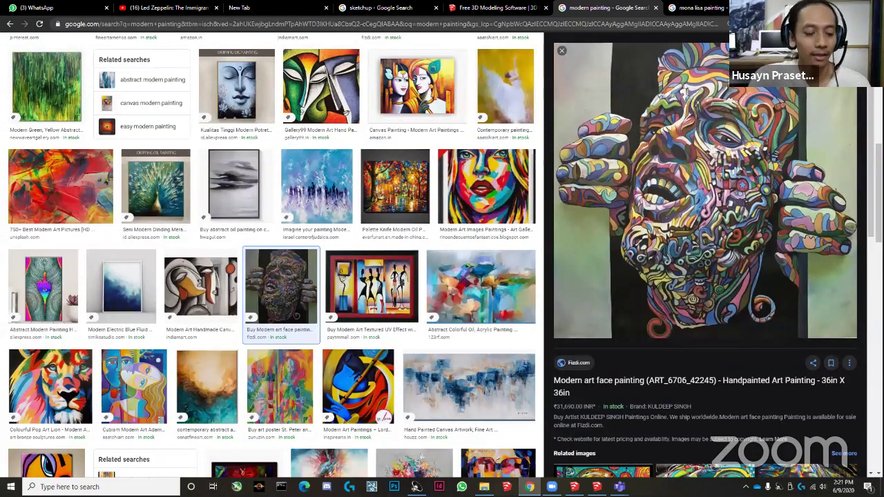
key("ctrl+t")
type("sotr")
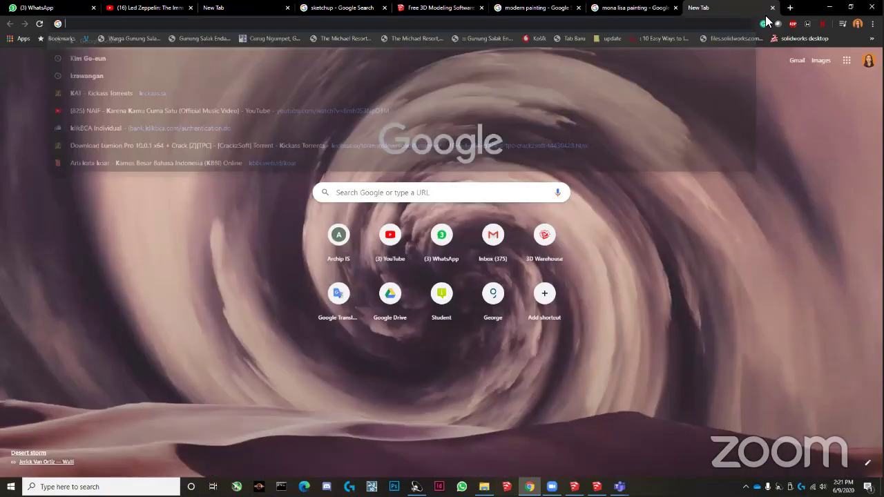
key("BackSpace")
key("BackSpace")
key("BackSpace")
type("torm kin")
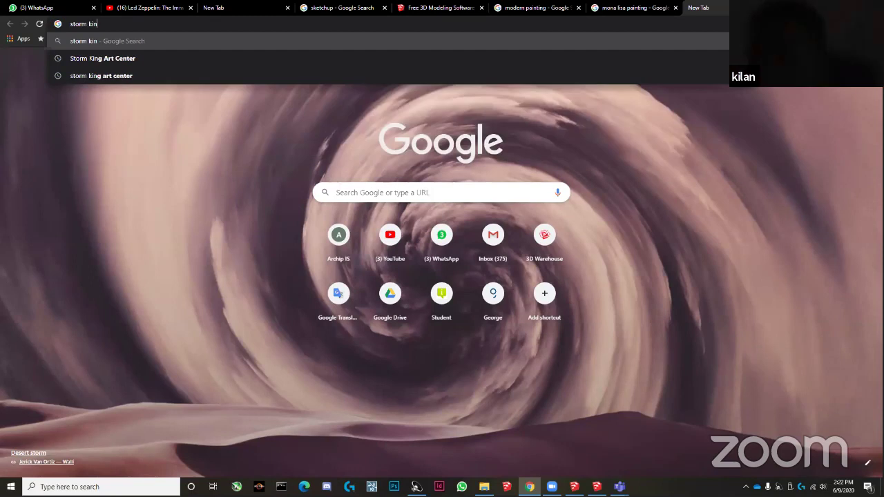
key("Down")
key("Return")
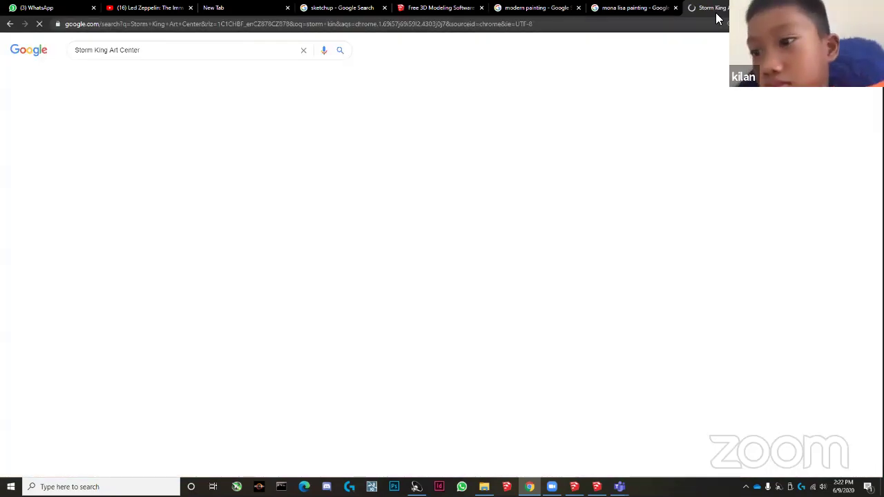
Show the image results for Storm King Art Center and look through the outdoor sculptures and landscapes.
left_click(109, 75)
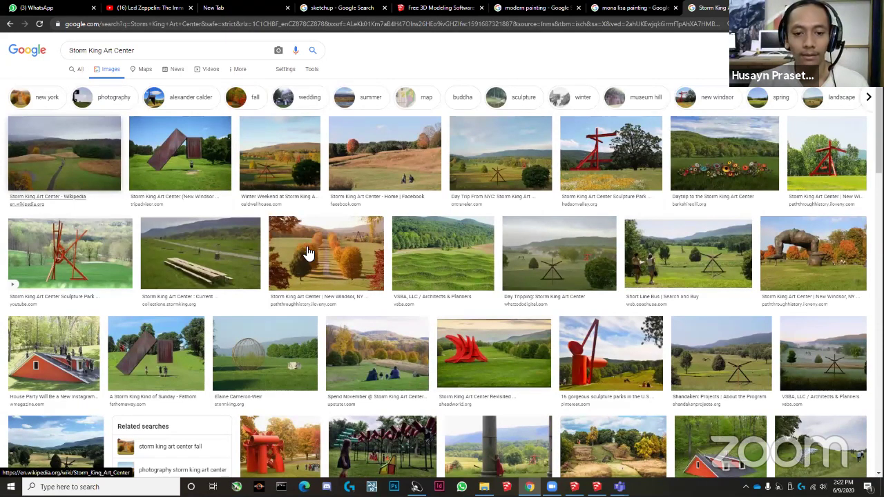
scroll(482, 377, "down", 1)
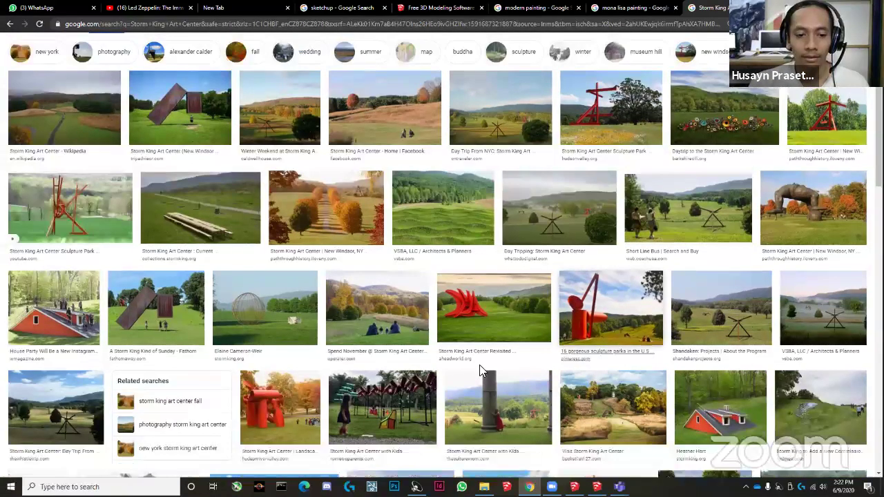
scroll(488, 376, "down", 1)
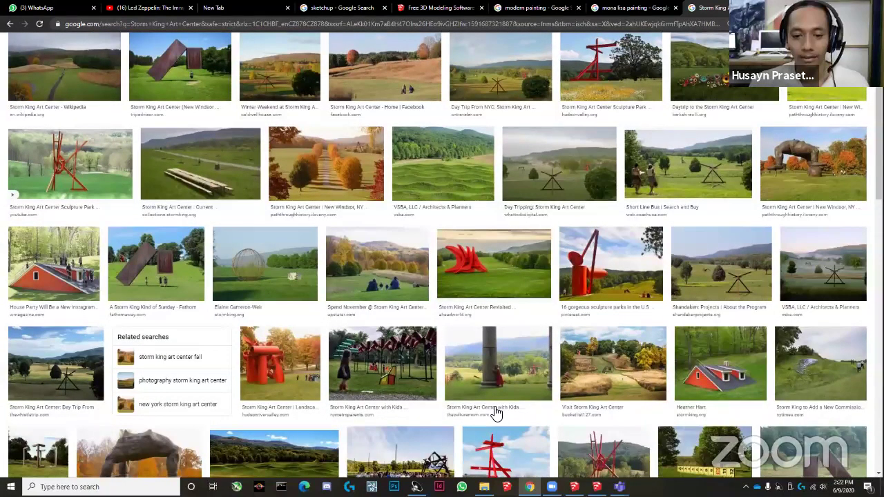
Look through the Storm King results and preview the red beam sculpture, the dark striding figure and the misty field with a star-shaped sculpture.
scroll(560, 377, "down", 1)
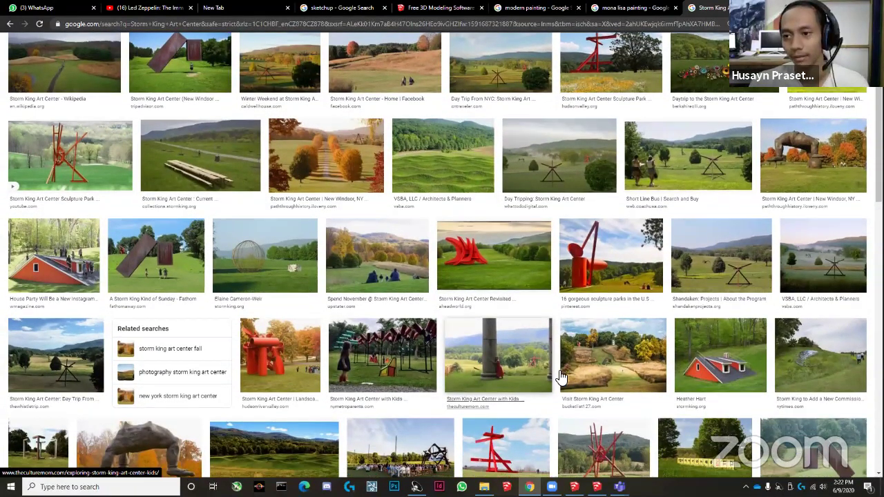
scroll(619, 349, "down", 3)
left_click(618, 349)
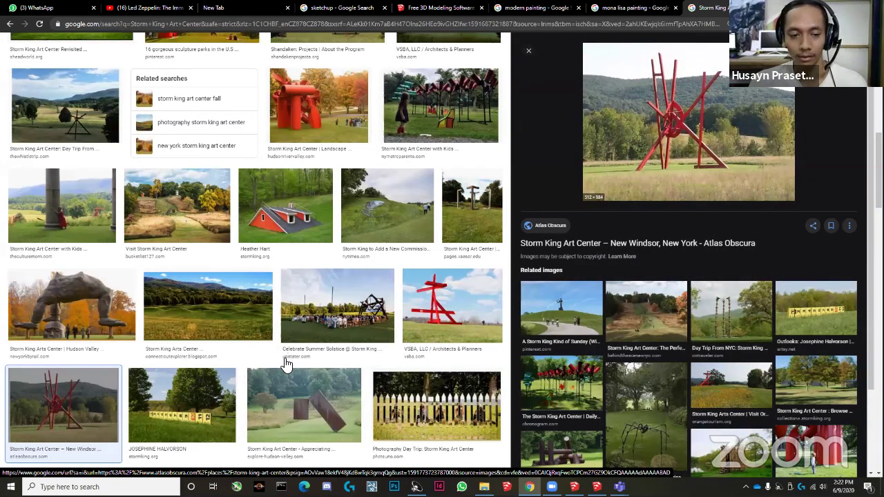
scroll(289, 367, "down", 3)
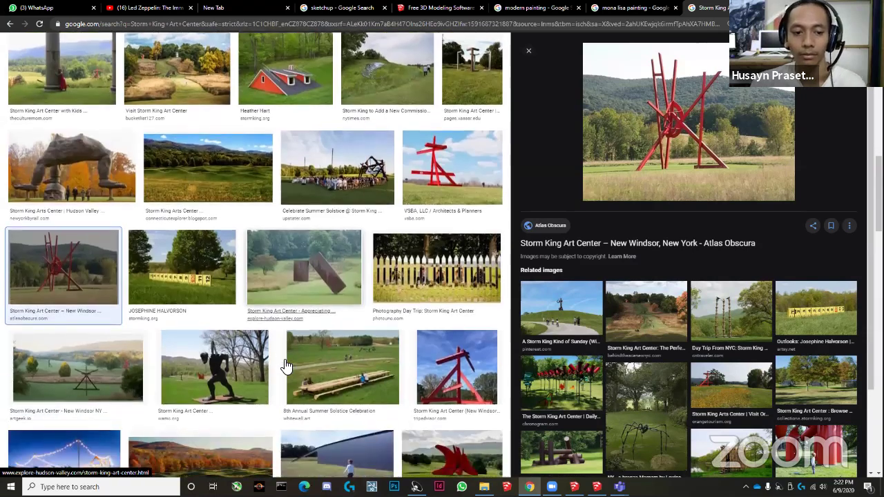
left_click(234, 354)
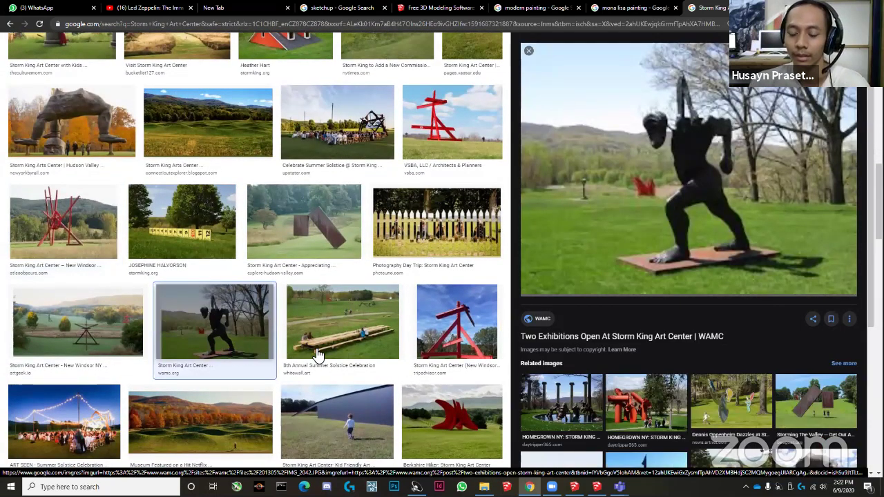
scroll(318, 354, "down", 3)
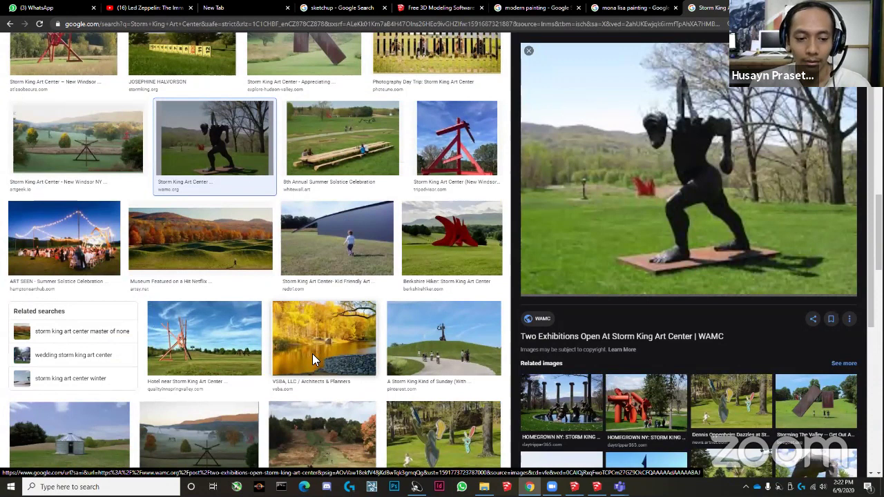
scroll(312, 353, "down", 1)
left_click(221, 400)
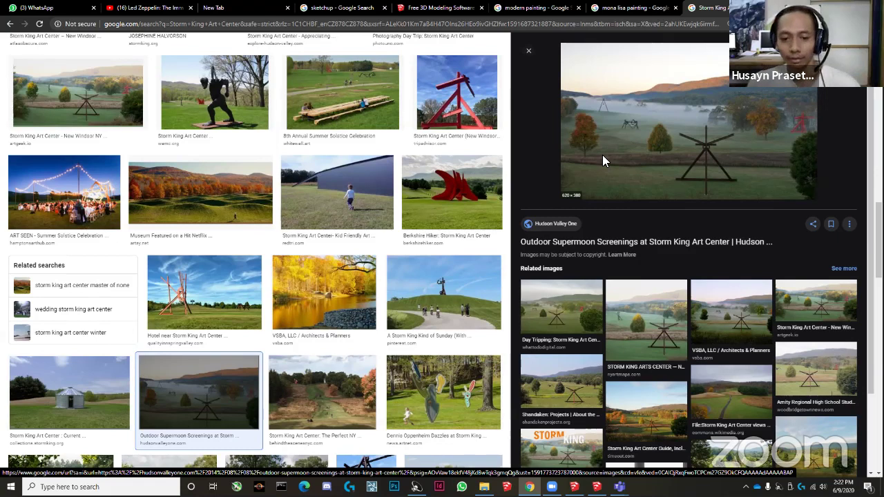
Preview the Scenic Hudson and Inhabitat photos of the red tubular sculpture among the trees.
scroll(454, 330, "down", 2)
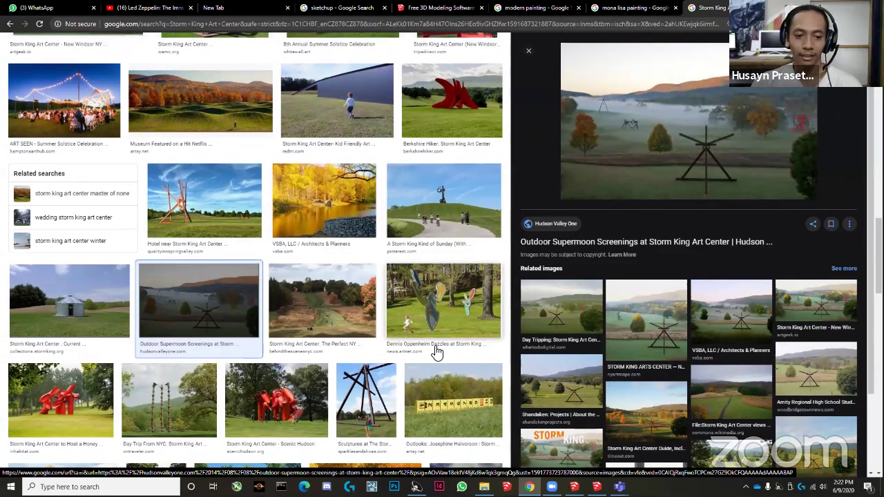
scroll(359, 360, "down", 1)
left_click(279, 360)
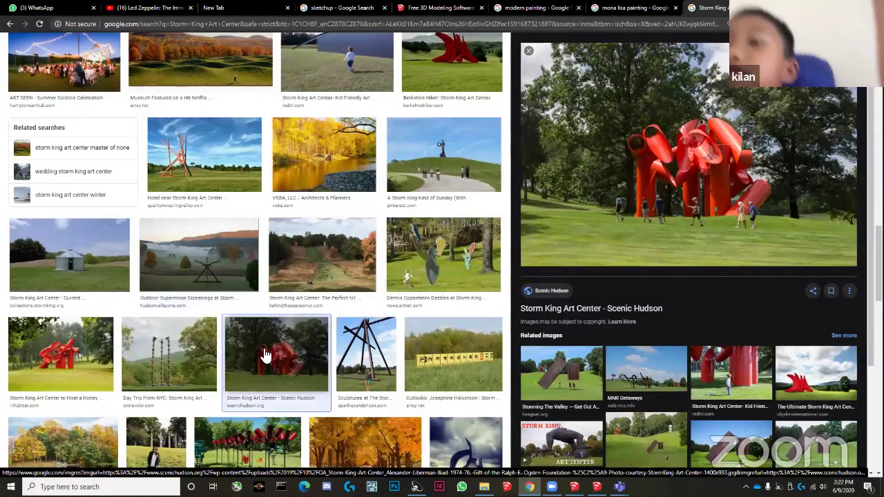
scroll(264, 356, "down", 2)
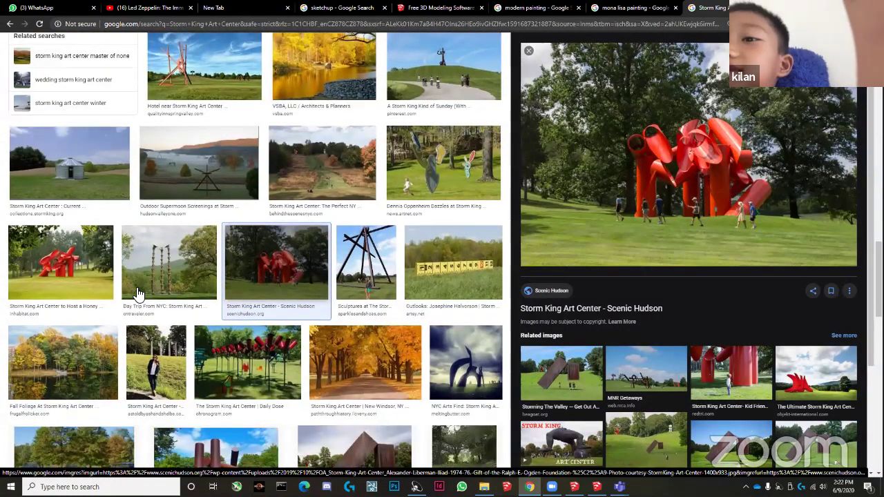
left_click(97, 280)
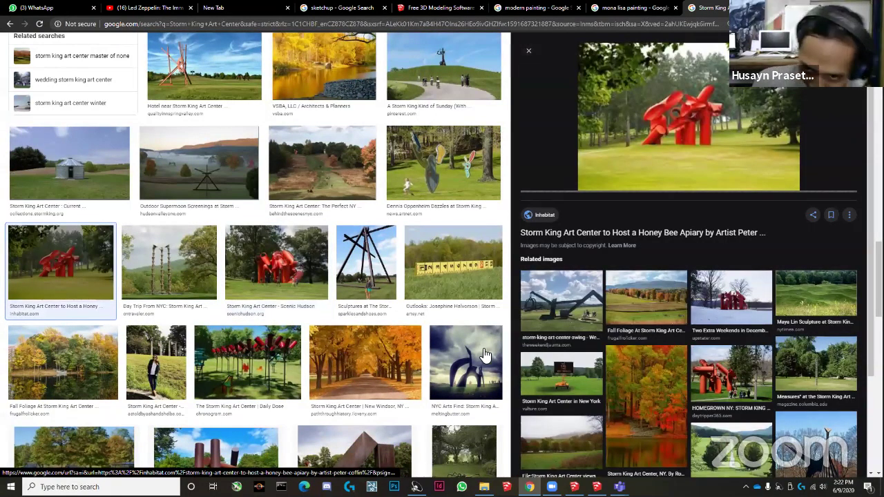
Preview the leaning rusty steel slab, the stacked brown cylinders and the wooden Mark Dion folly at Storm King.
scroll(262, 338, "down", 3)
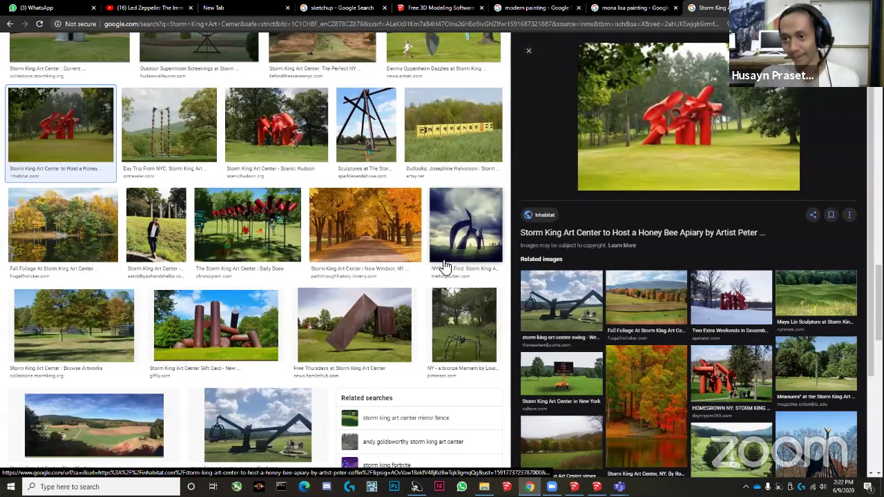
left_click(355, 323)
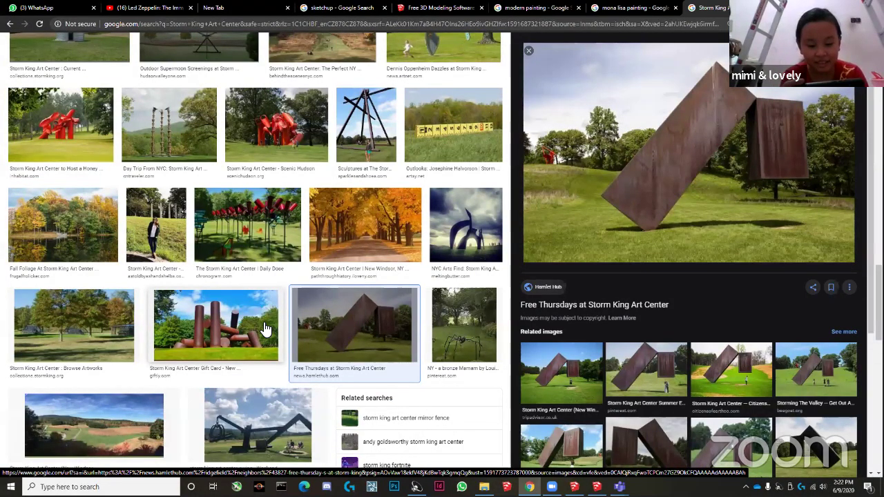
left_click(266, 329)
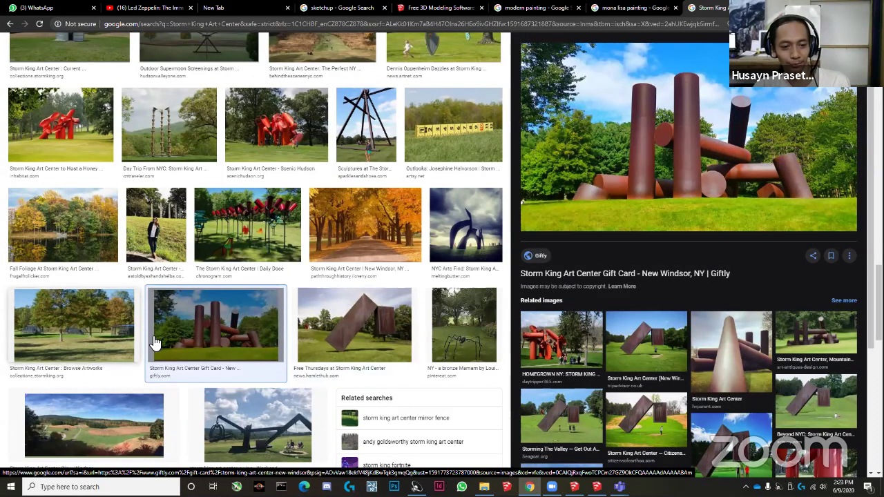
scroll(156, 344, "down", 1)
scroll(158, 343, "down", 2)
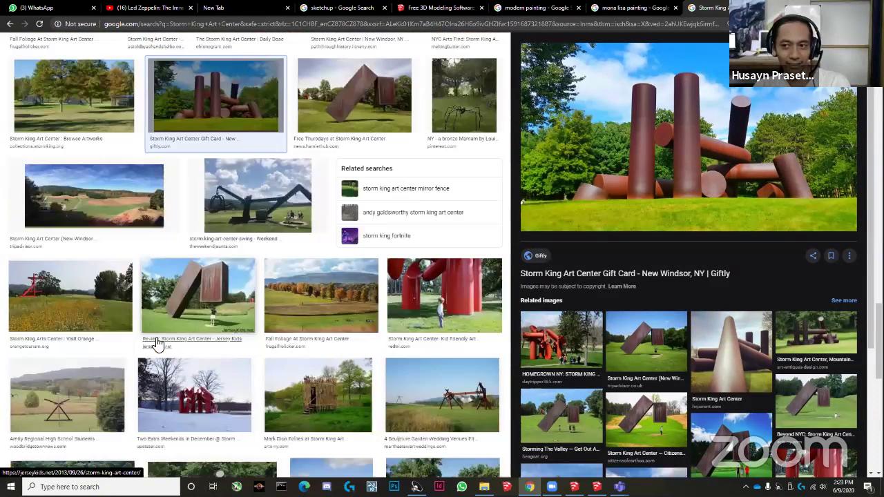
scroll(302, 333, "down", 1)
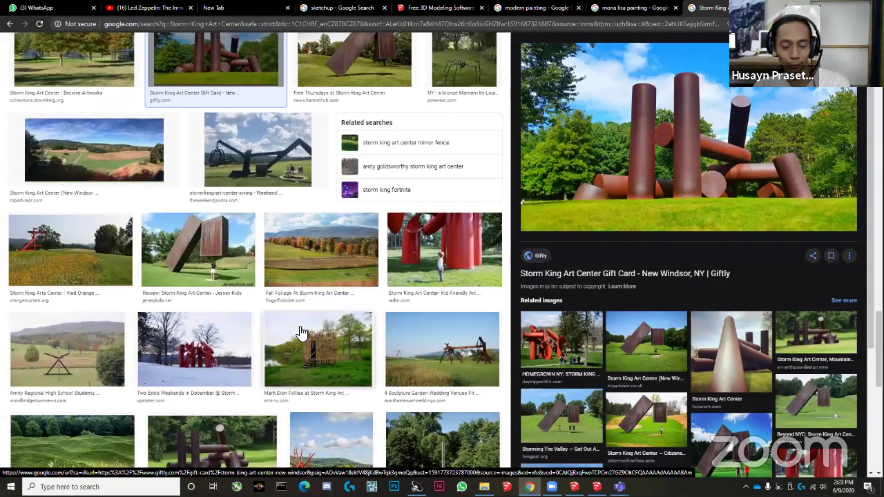
left_click(301, 333)
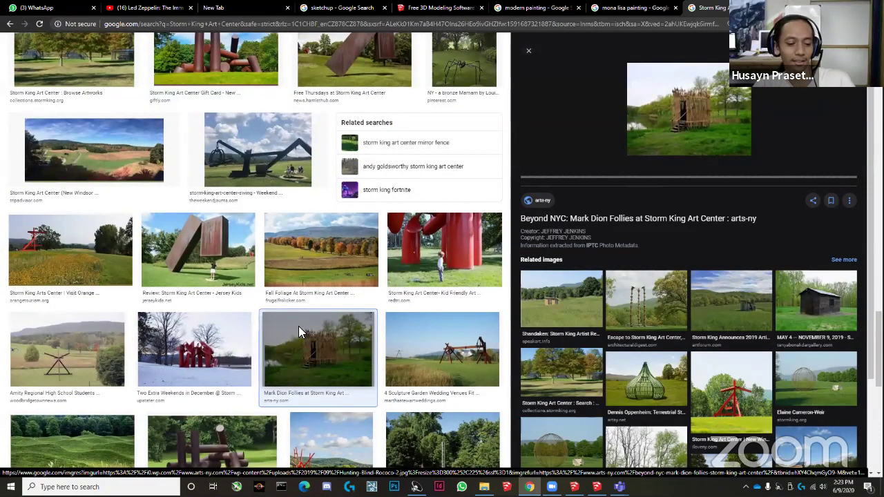
Search Google for "taman di indonesia" in a new tab and show the image results.
key("ctrl+t")
type("indonesia")
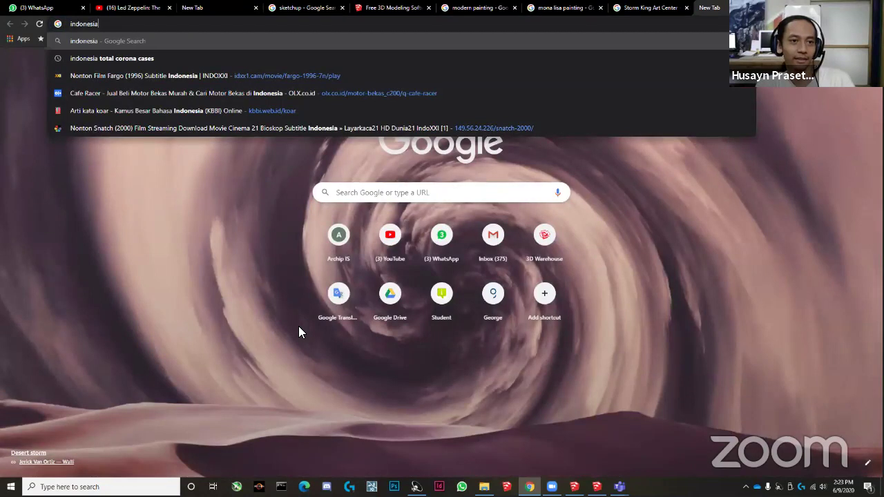
type("taman ")
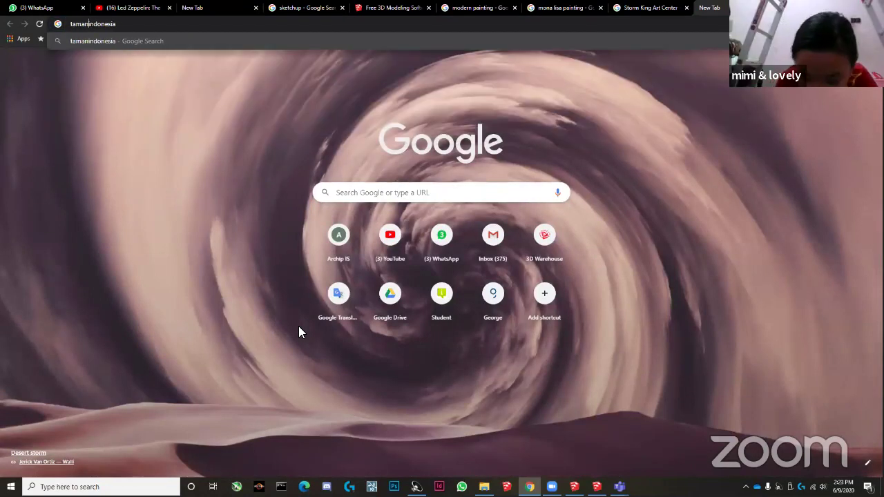
type("di")
key("Return")
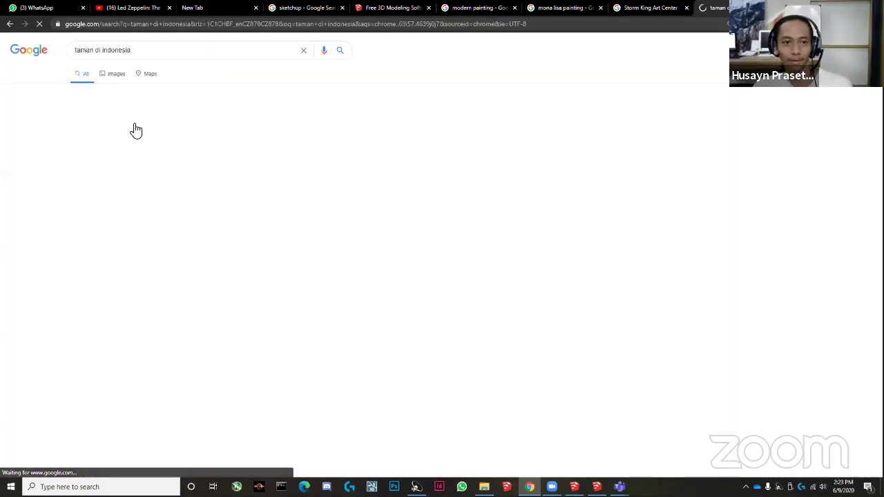
left_click(116, 79)
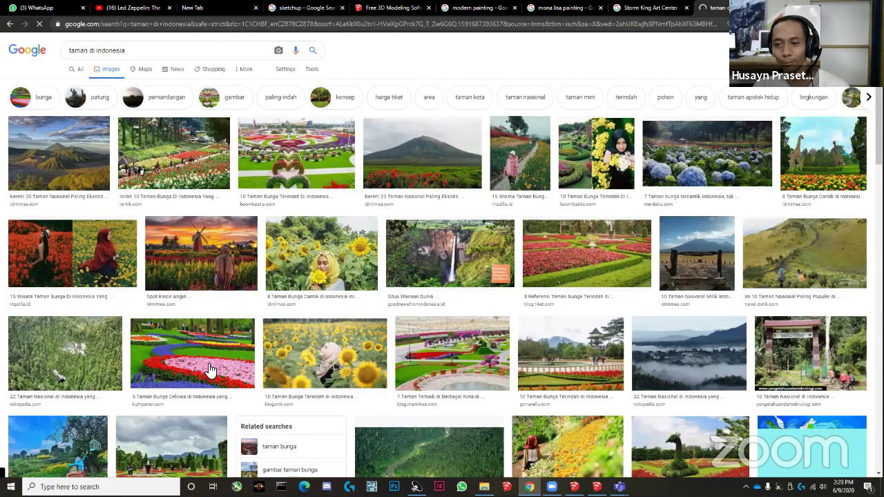
Preview the Celosia flower garden with curving coloured beds and the bird-shaped topiary surrounded by red flowers.
left_click(207, 363)
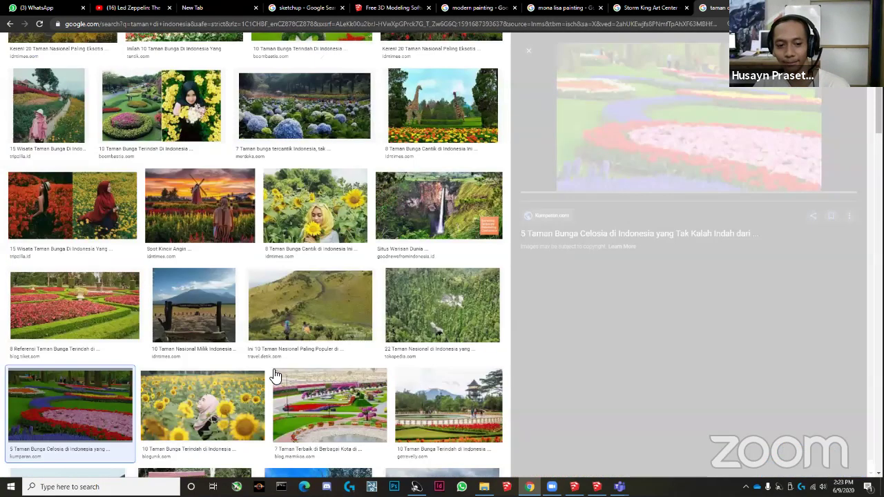
scroll(215, 380, "down", 1)
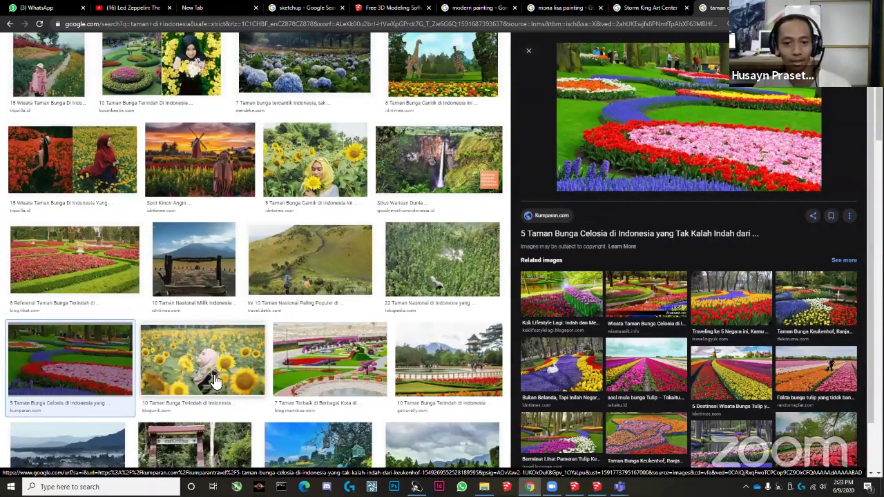
scroll(215, 381, "down", 2)
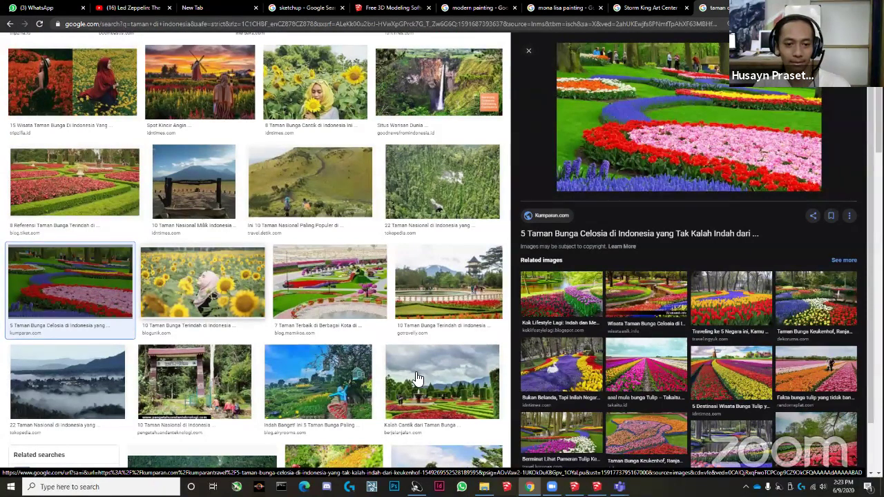
scroll(418, 378, "down", 3)
left_click(404, 384)
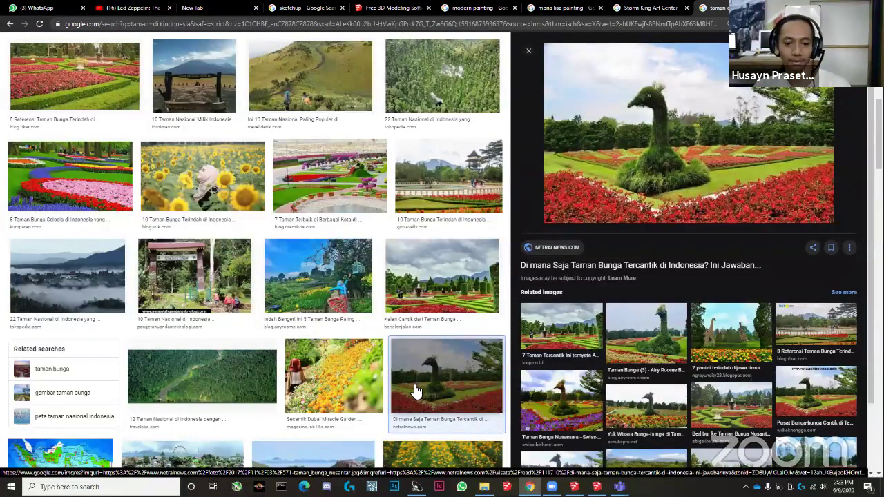
Step forward through the Indonesian garden previews to the Tribun Travel garden with the curved planting bed and stone path.
scroll(411, 387, "down", 2)
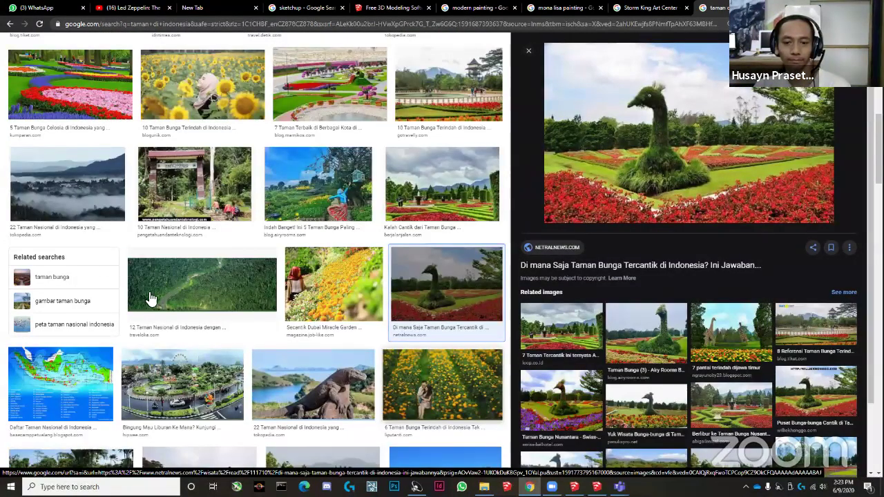
key("Right")
key("Right")
key("Right")
key("Right")
key("Right")
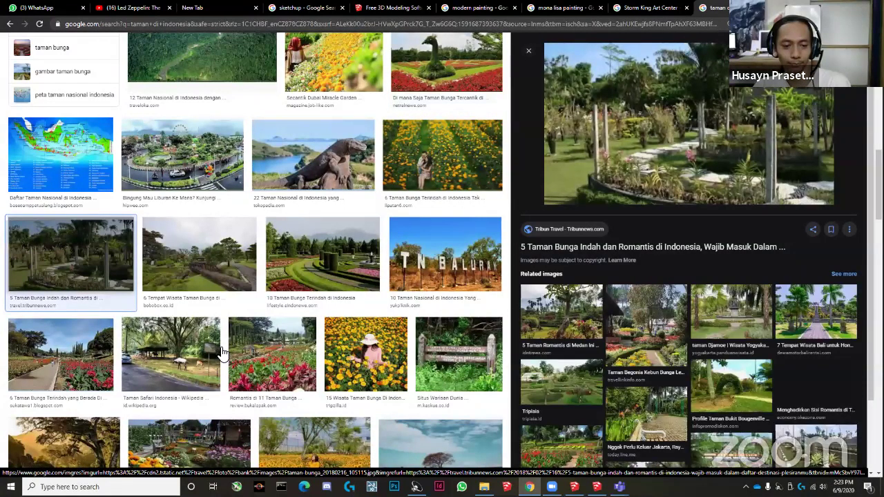
Look through the remaining Indonesian park and flower garden images and return towards the start of the results.
scroll(226, 366, "down", 1)
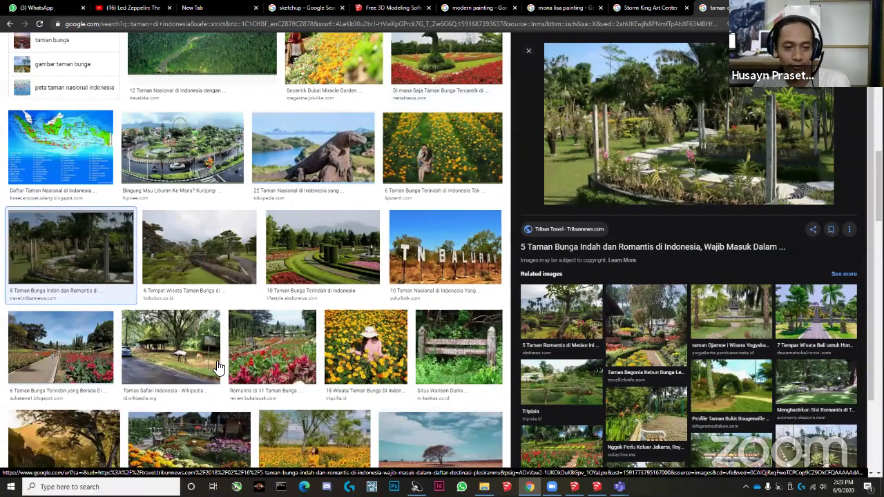
scroll(217, 368, "down", 1)
scroll(300, 218, "down", 1)
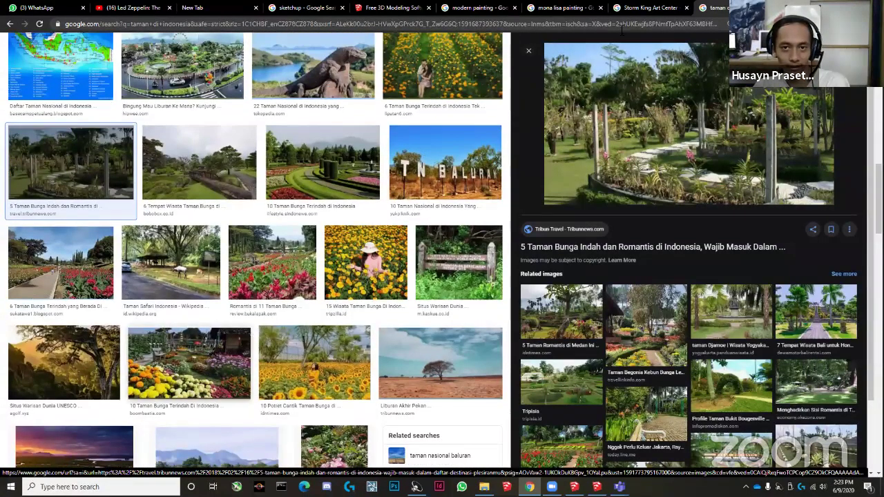
scroll(239, 273, "down", 2)
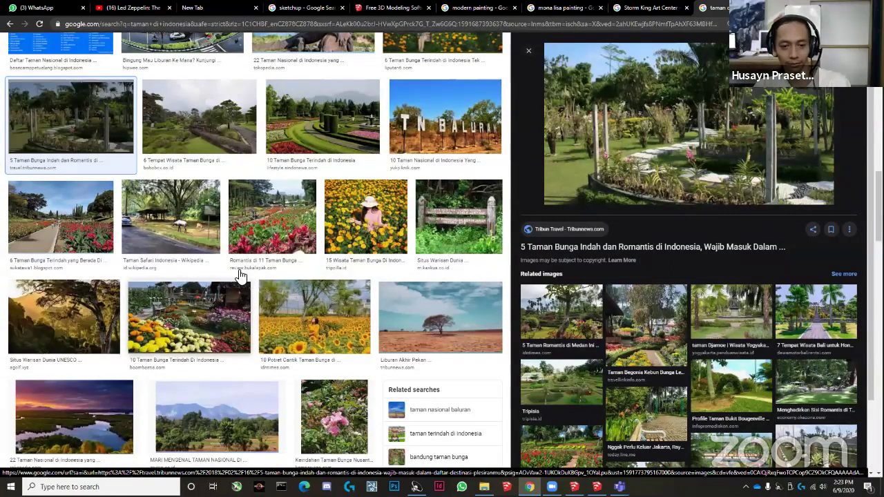
scroll(240, 276, "down", 2)
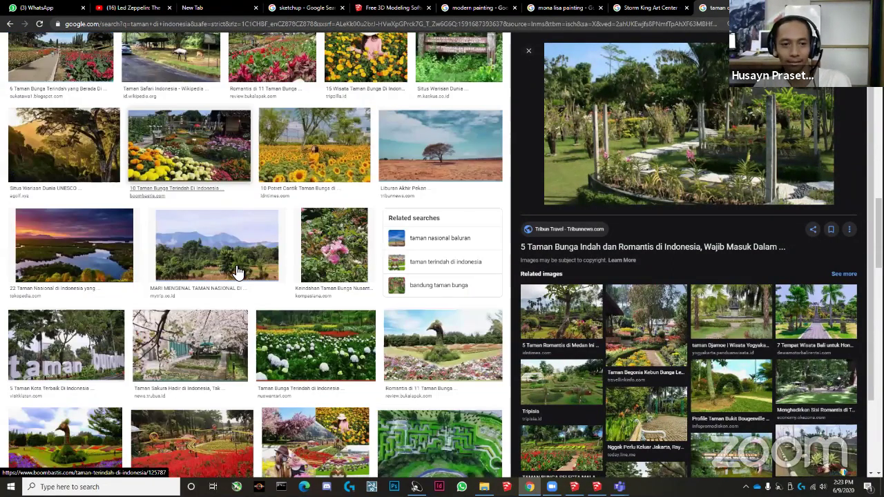
scroll(186, 184, "down", 1)
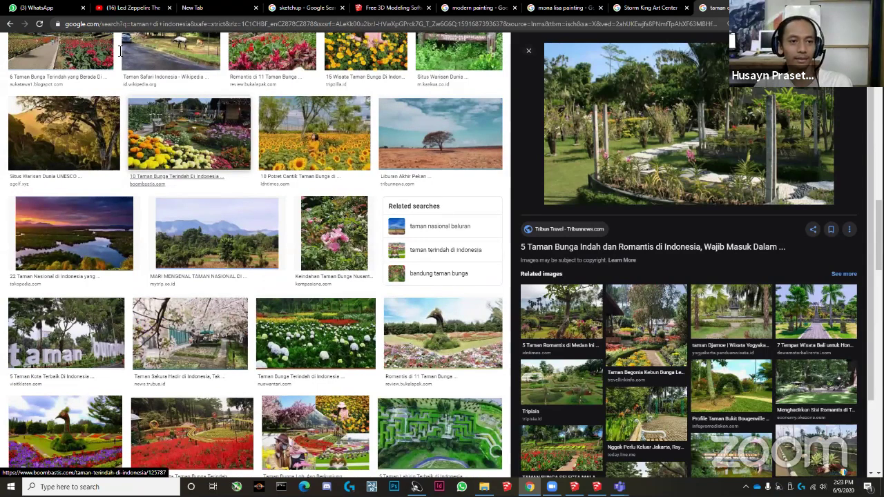
scroll(99, 53, "down", 3)
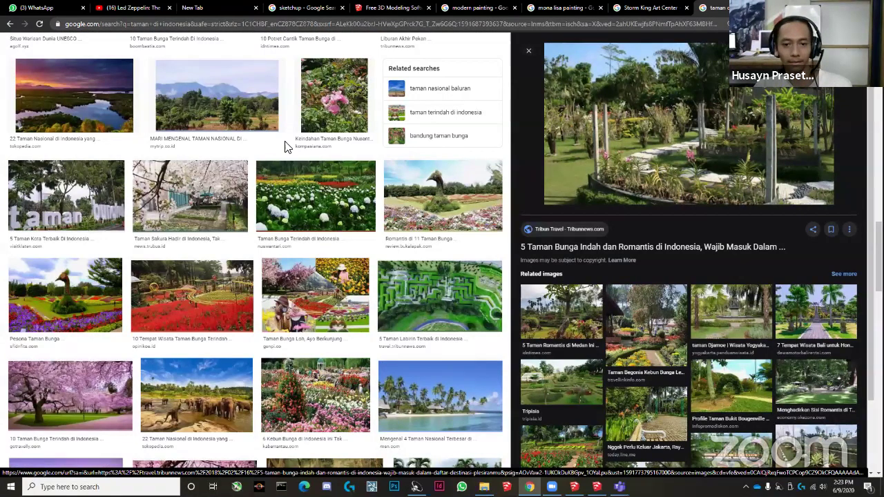
scroll(378, 202, "up", 10)
Switch to the manipulated arts center model in SketchUp and examine the sloping planes around the small white kiosk at low angle.
key("alt+Tab")
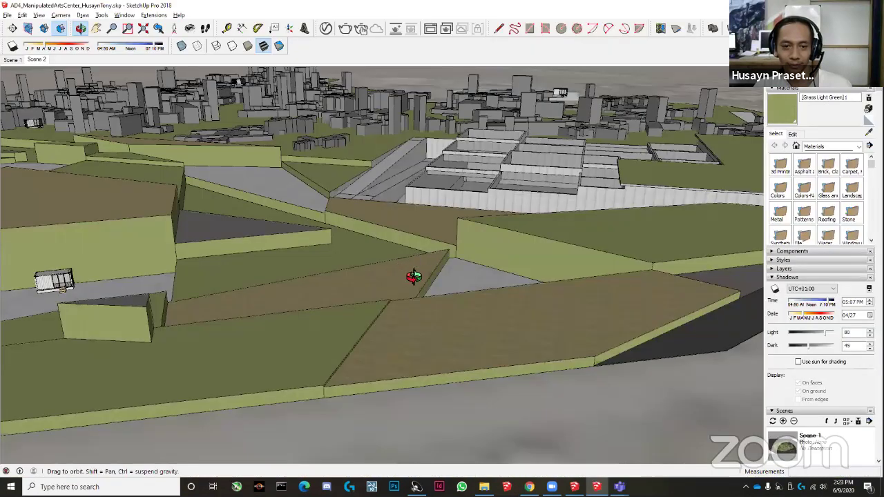
mouse_move(415, 276)
left_mouse_down()
mouse_move(312, 299)
mouse_move(410, 274)
mouse_move(467, 225)
mouse_move(470, 210)
mouse_move(452, 194)
mouse_move(403, 193)
left_mouse_up()
scroll(364, 191, "up", 3)
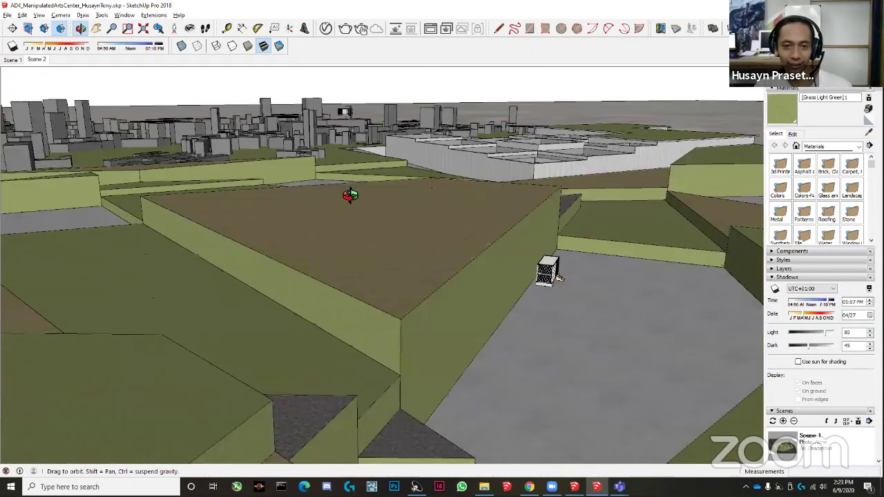
scroll(302, 193, "up", 1)
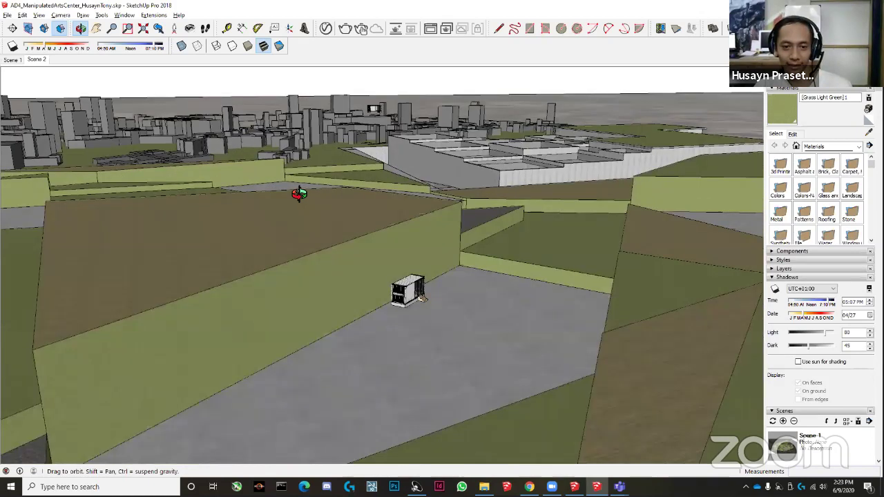
Orbit above the small kiosk and sloping planes, and browse File Explorer to the AD4 folder inside COI > __archip4thSemester.
left_click_drag(290, 198, 505, 468)
key("space")
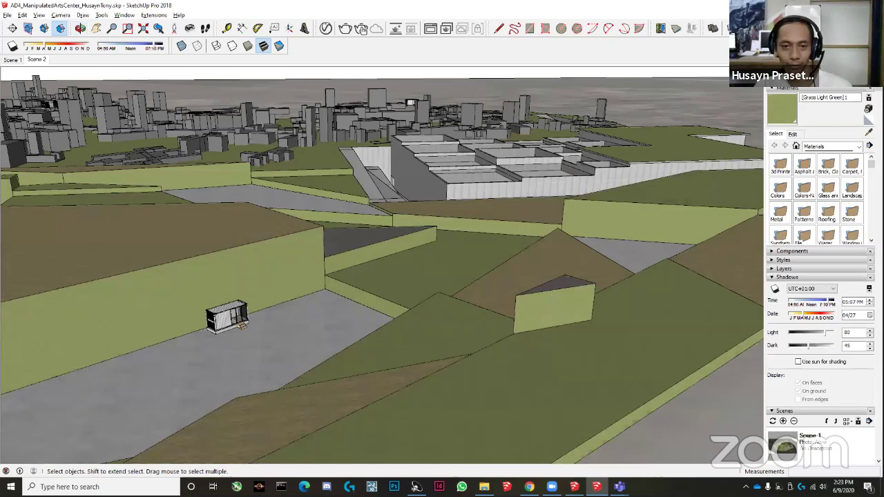
left_click(485, 487)
left_click(207, 87)
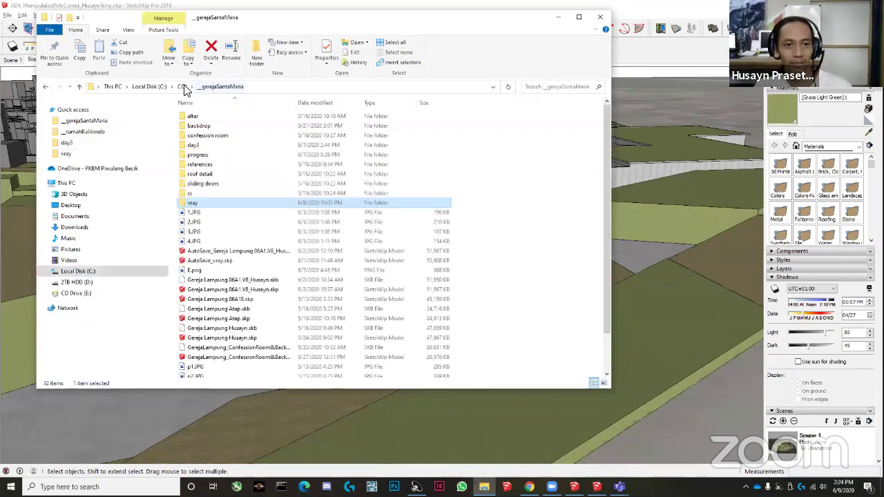
left_click(184, 88)
double_click(221, 130)
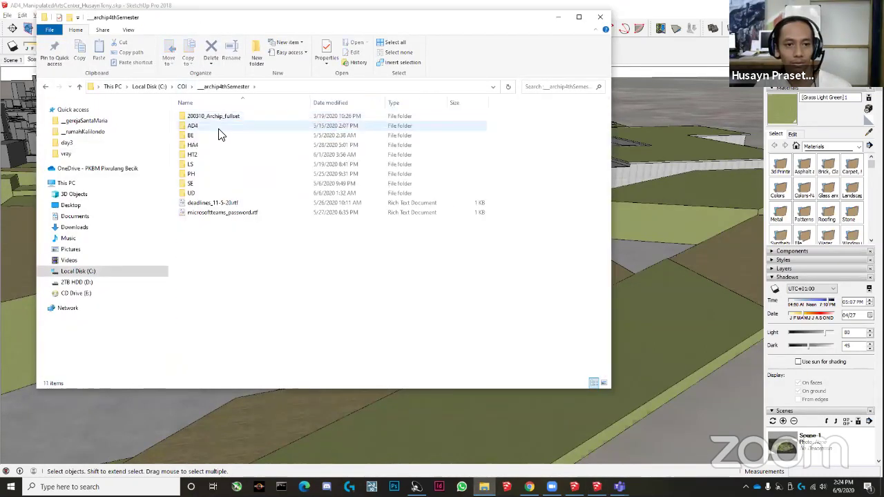
double_click(219, 128)
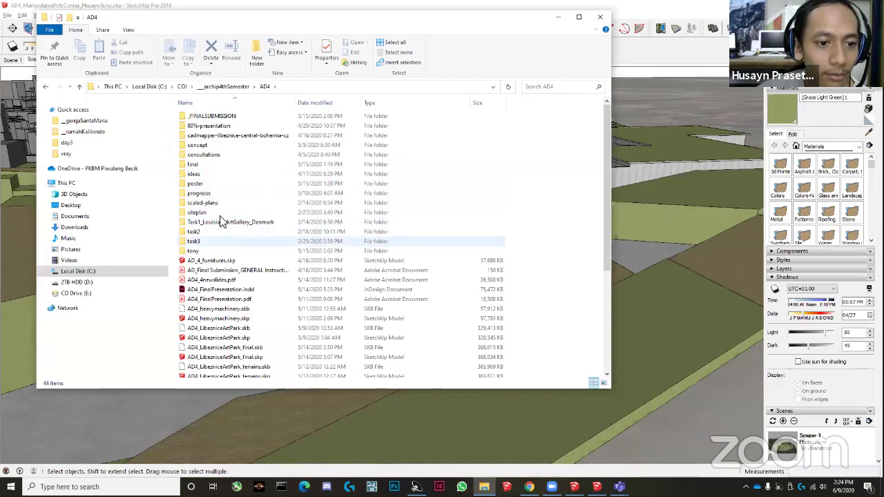
Go to the final > render > finalrenders folder and view the be2_2.jpg render of the terraced landscape.
double_click(208, 164)
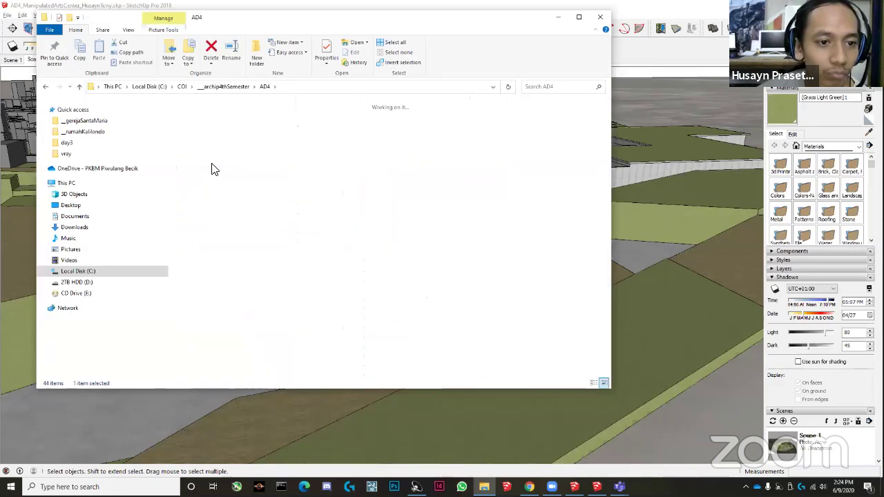
double_click(207, 147)
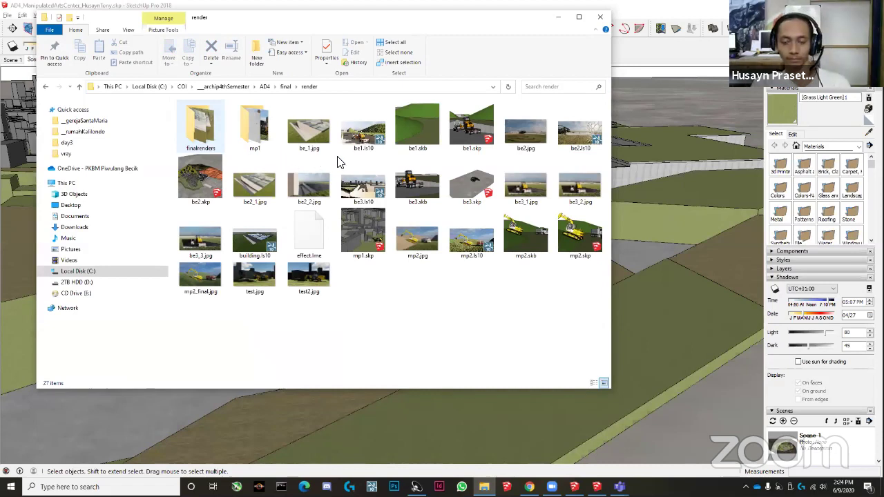
double_click(198, 133)
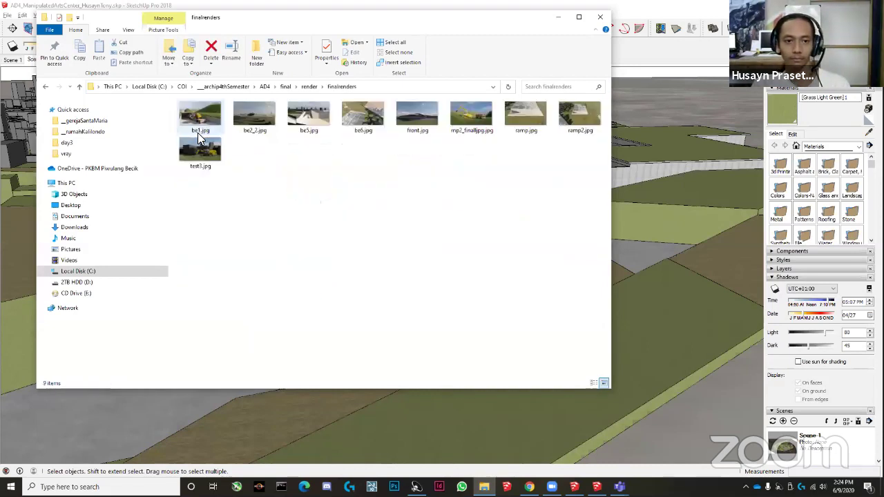
double_click(257, 131)
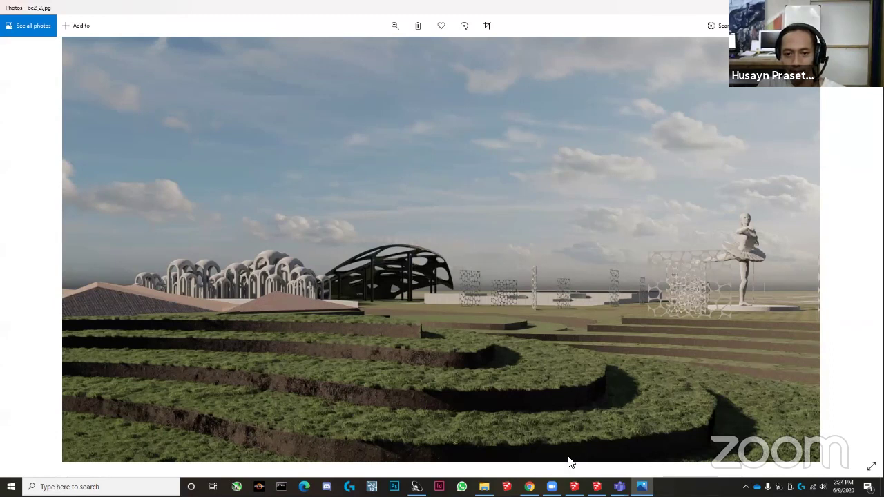
Switch back to the arts center model in SketchUp and view both site plates, ending close on the manipulated park site.
left_click(597, 487)
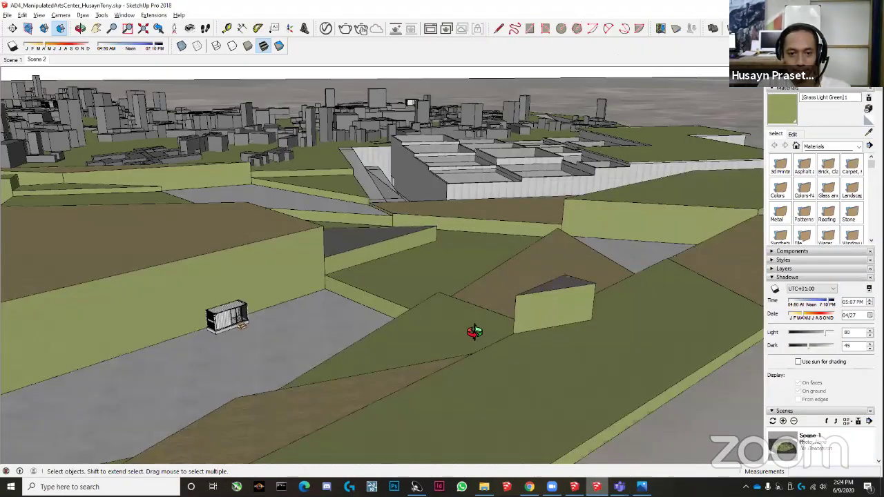
middle_click_drag(474, 333, 555, 305)
scroll(563, 302, "down", 10)
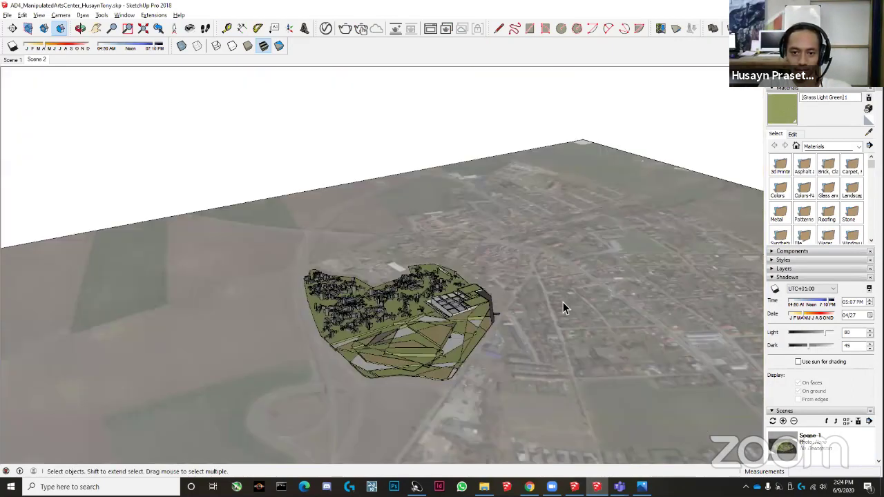
mouse_move(213, 305)
middle_mouse_down("shift")
mouse_move(289, 305)
mouse_move(588, 142)
mouse_move(454, 306)
mouse_move(520, 189)
mouse_move(474, 233)
mouse_move(326, 327)
middle_mouse_up("shift")
scroll(288, 305, "down", 6)
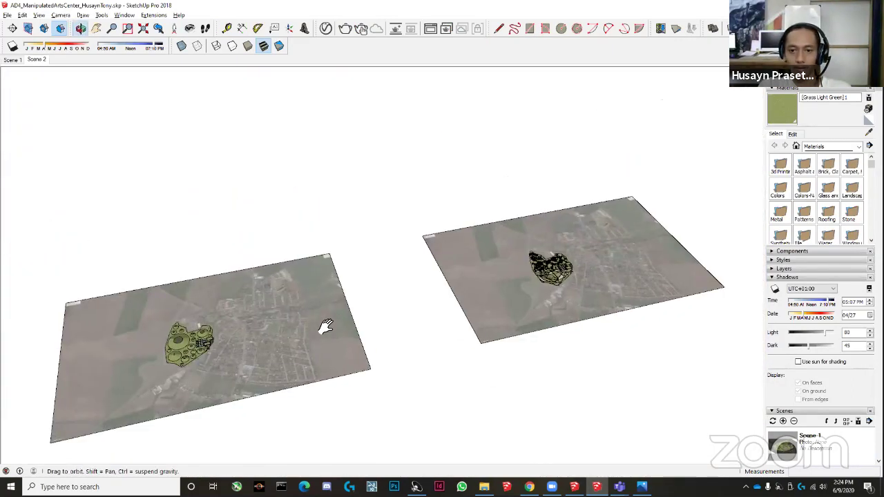
scroll(299, 223, "up", 8)
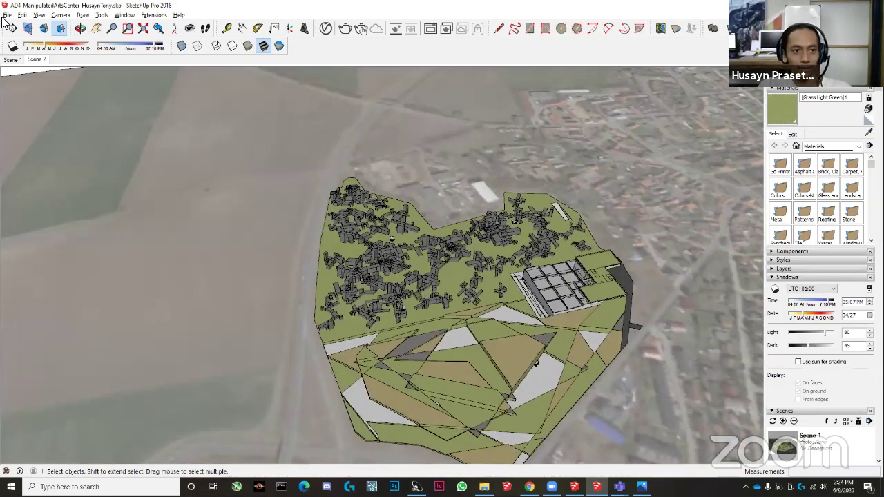
Open AD4_LibezniceArtPark_final.skp from the AD4 folder using a second File Explorer window.
left_click(7, 14)
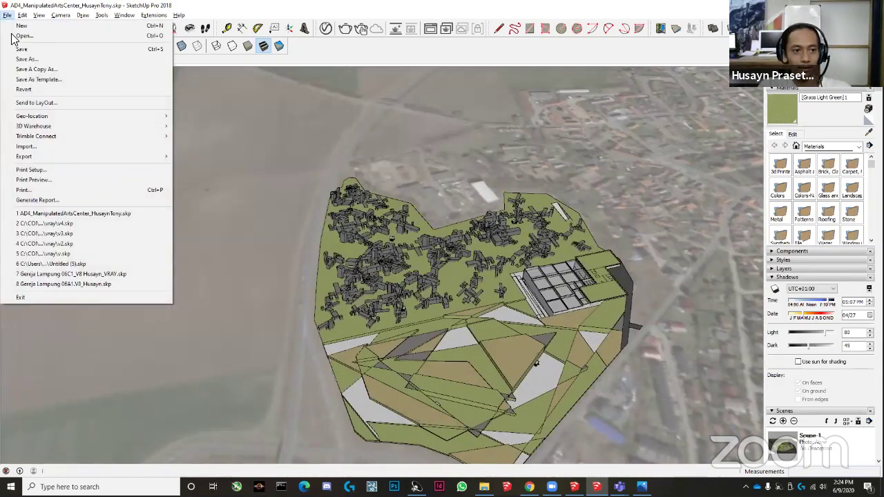
left_click(484, 487)
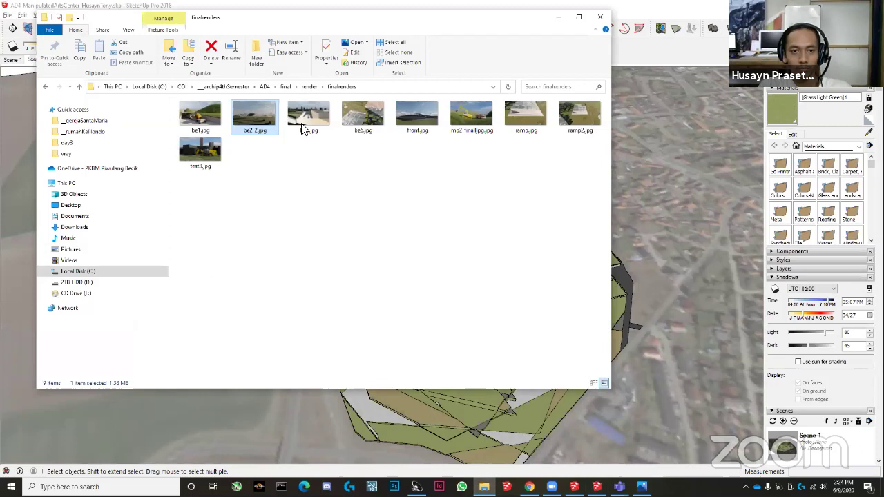
key("ctrl+n")
left_click(284, 98)
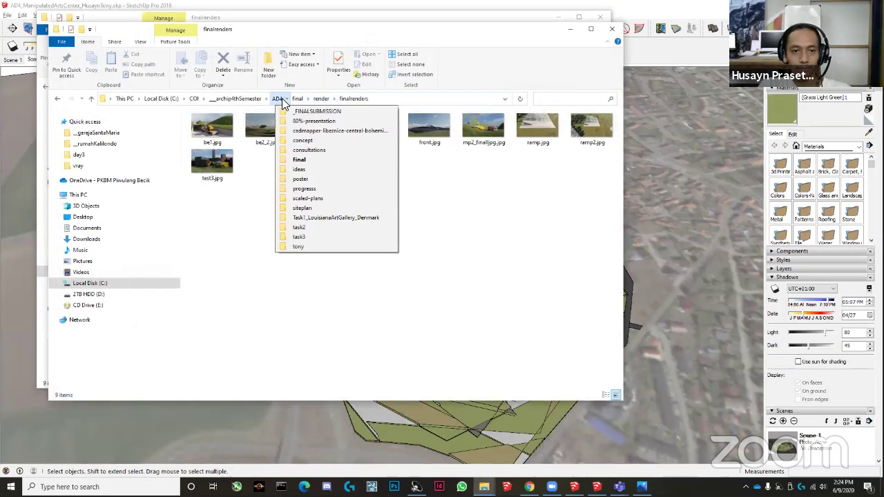
left_click(279, 99)
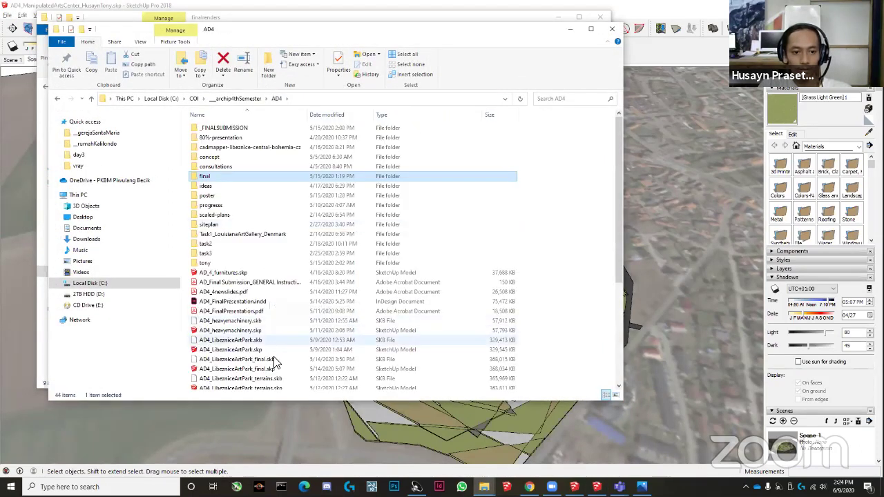
left_click(280, 371)
left_click(282, 370)
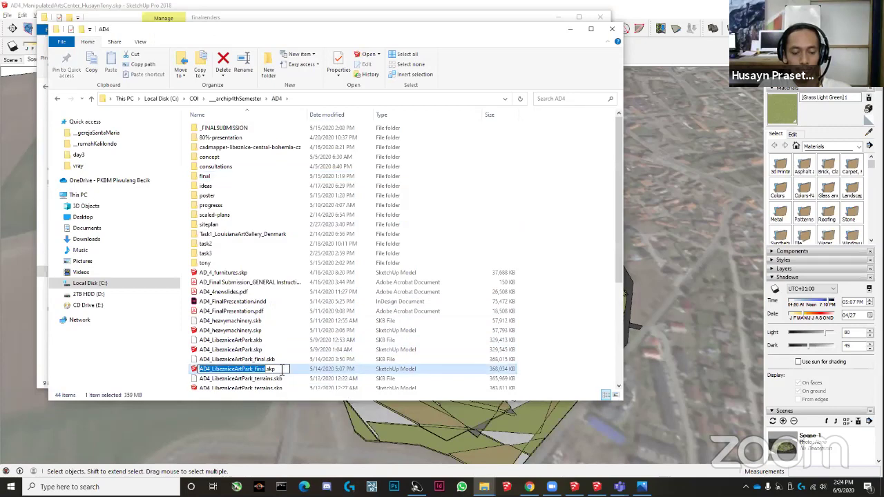
key("Escape")
left_click(588, 422)
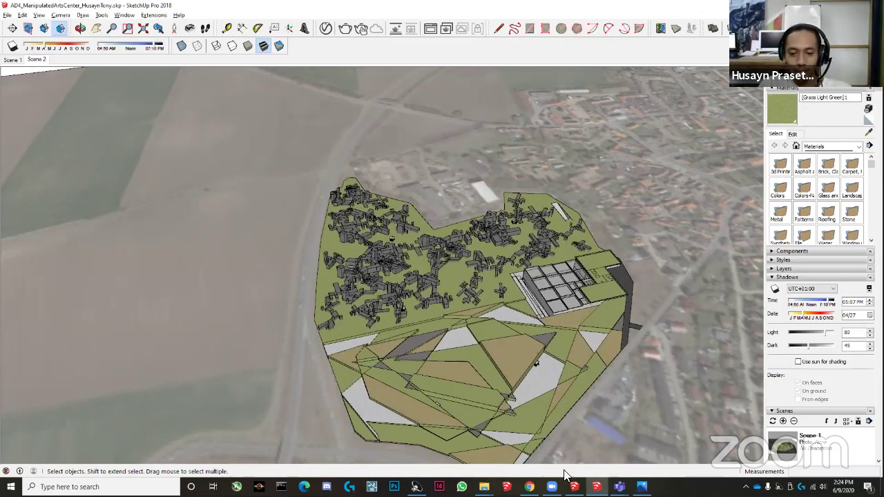
Return to the be2_2.jpg render and start SketchUp from the welcome window of the newly launched session.
mouse_move(565, 475)
left_click(601, 404)
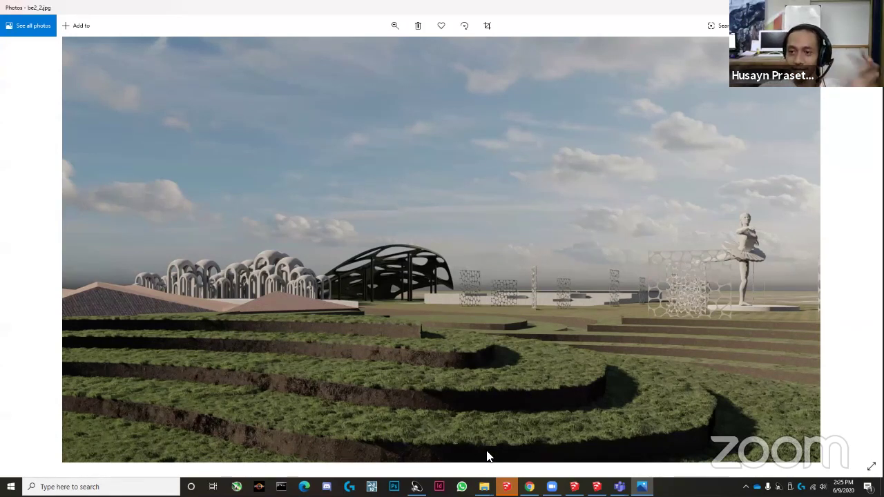
left_click(506, 487)
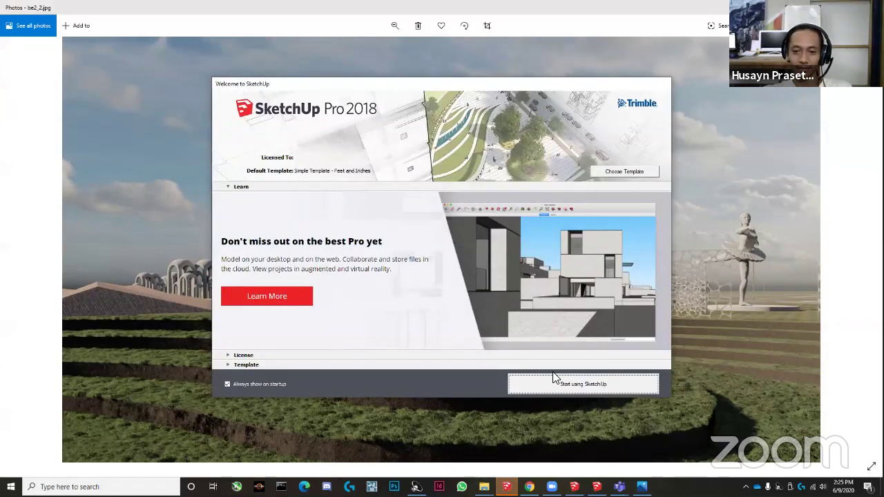
left_click(517, 376)
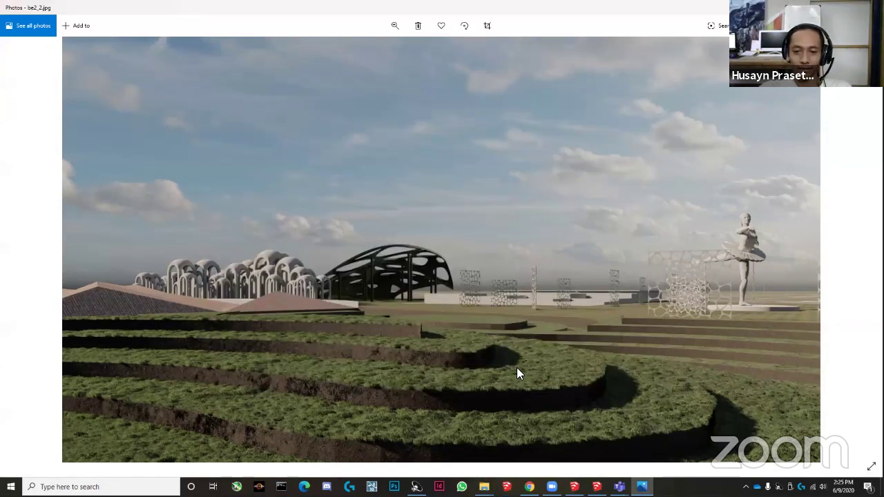
Check the loading SketchUp window and the arts center model, and bring up the be5.jpg render in Photos.
key("Right")
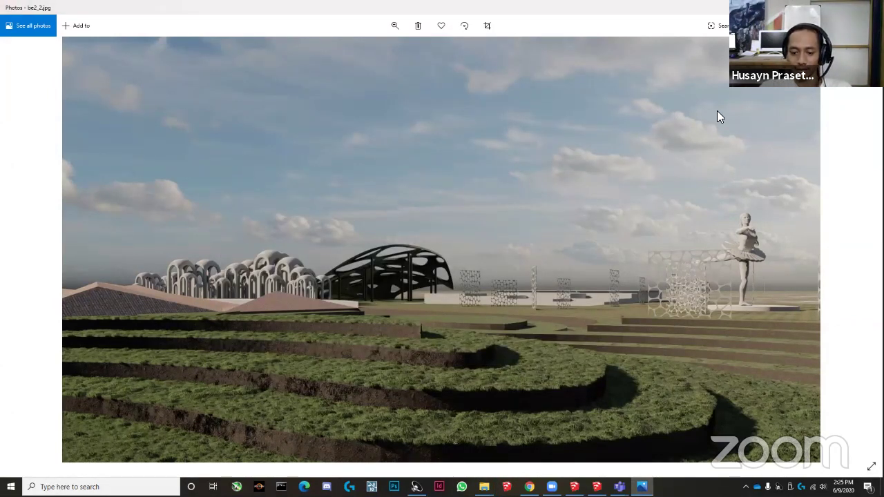
key("alt+Tab")
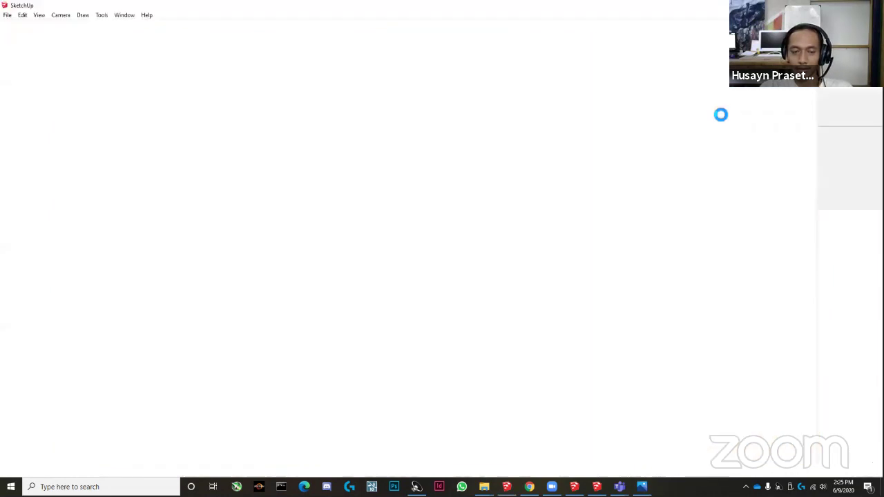
key("alt+Tab")
key("Tab")
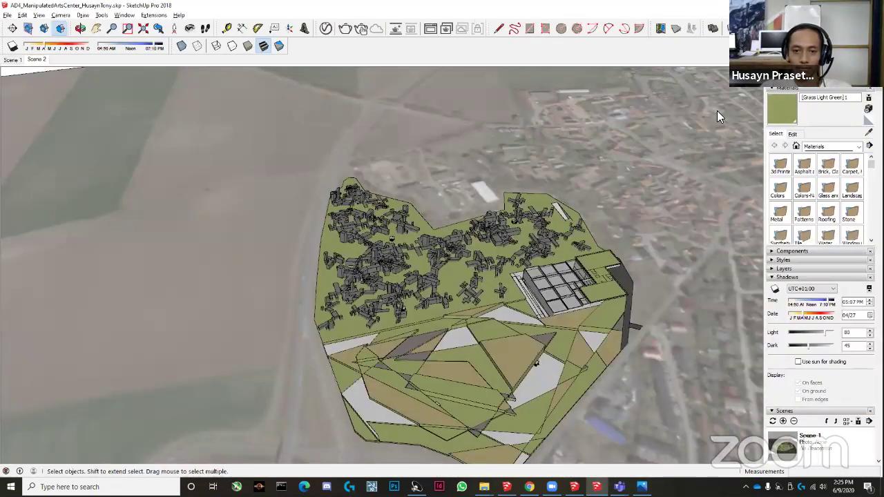
key("alt+Tab")
left_click(502, 166)
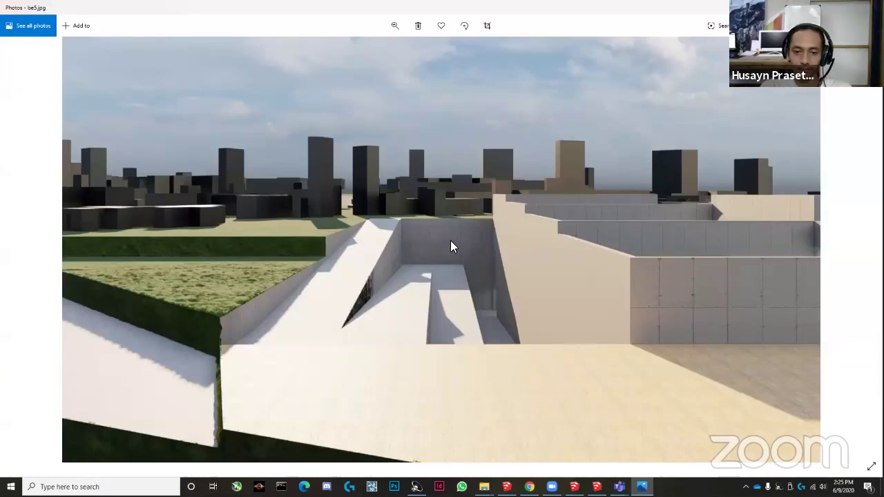
Look through the remaining final renders, from be6.jpg, front.jpg and mp2_finalljpg.jpg to ramp.jpg and test3.jpg.
key("Right")
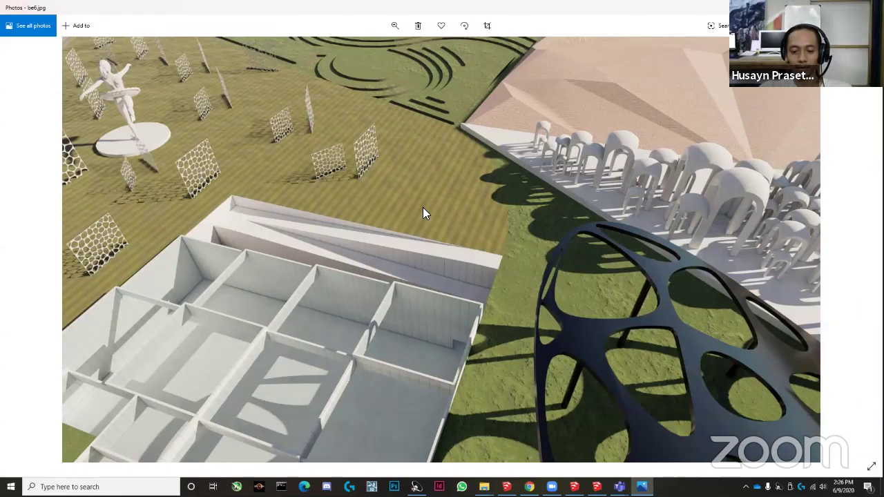
key("Right")
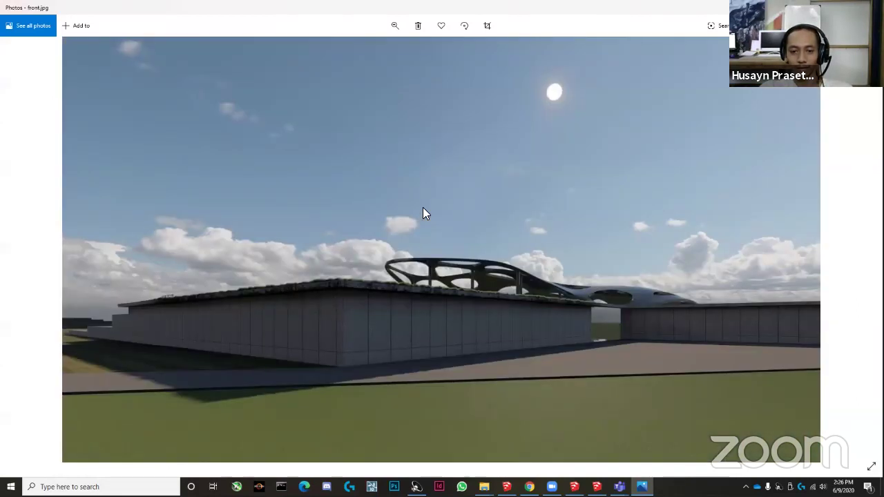
key("Right")
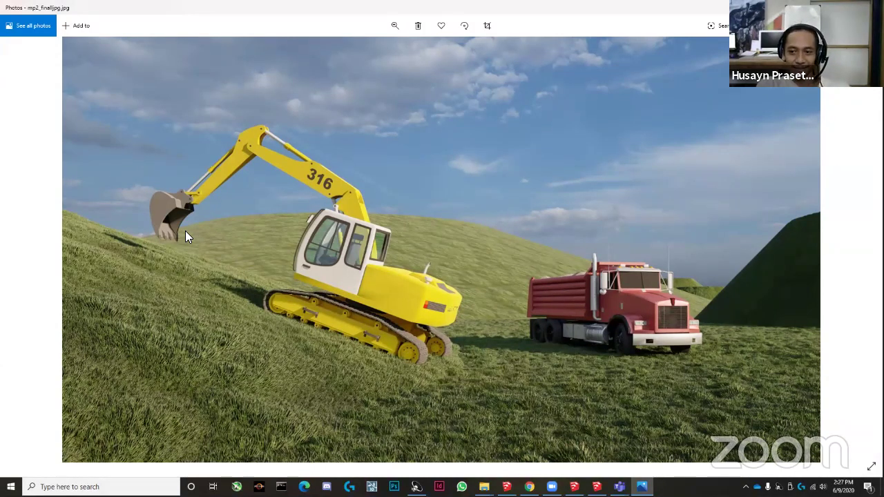
key("Right")
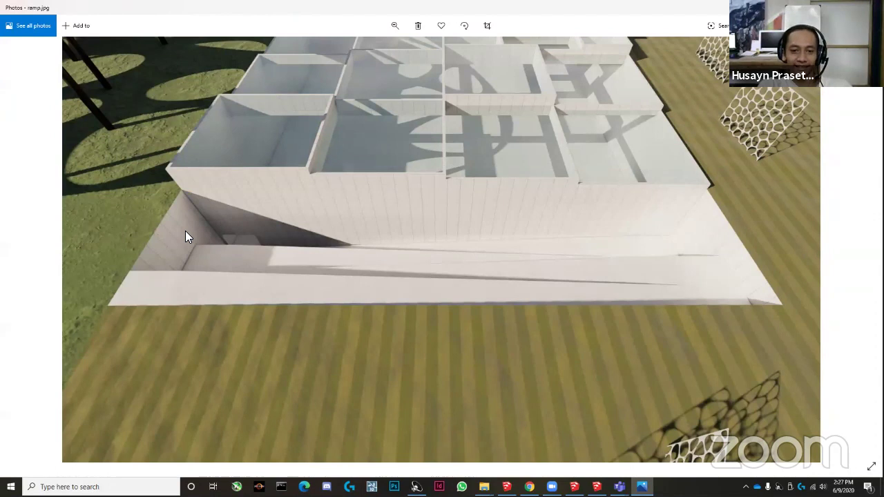
key("Right")
key("Right")
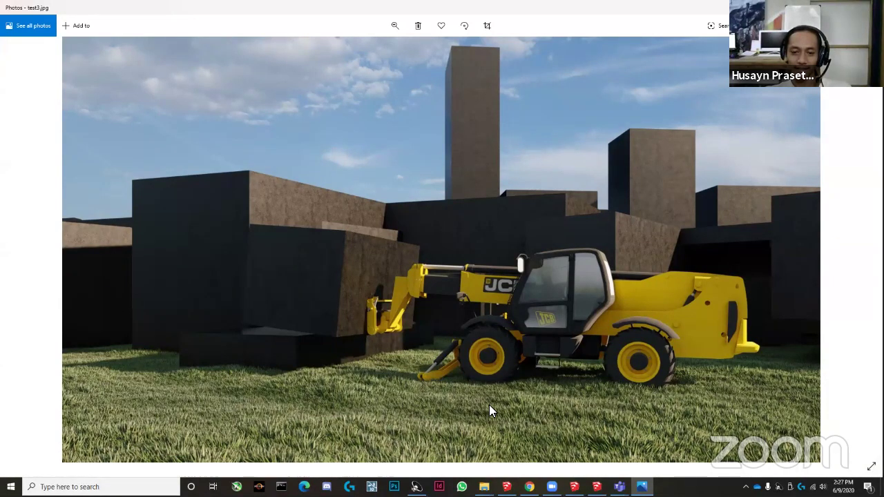
Switch to the arts center model in SketchUp and examine the grey city blocks from near eye level.
key("alt+Tab")
middle_click_drag(445, 306, 421, 330)
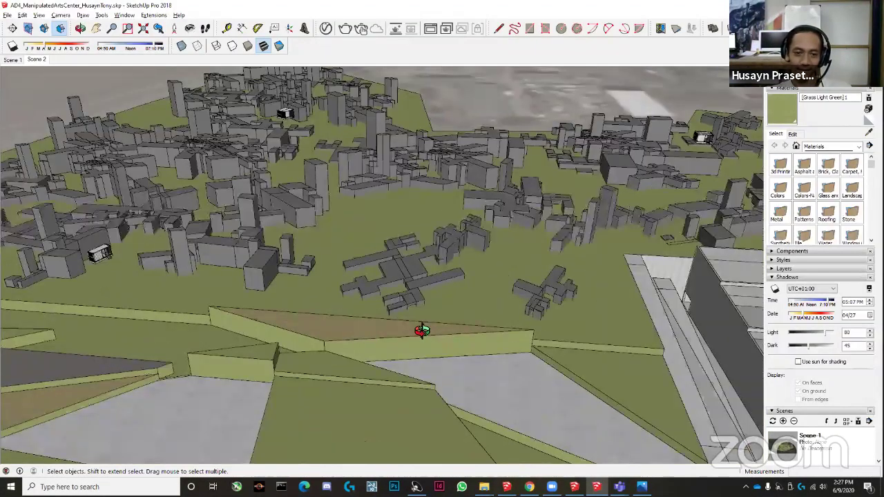
scroll(358, 226, "up", 5)
middle_click_drag(359, 226, 270, 245)
scroll(414, 253, "up", 6)
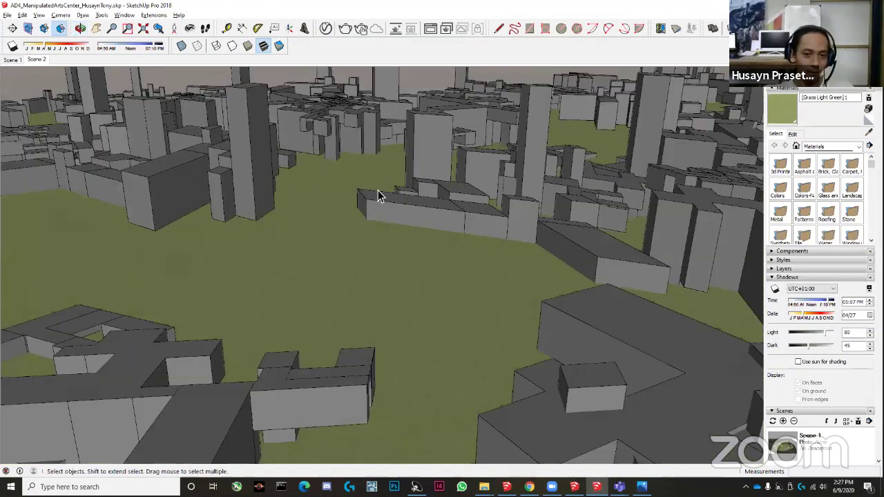
scroll(378, 196, "up", 4)
middle_click_drag(424, 325, 442, 304)
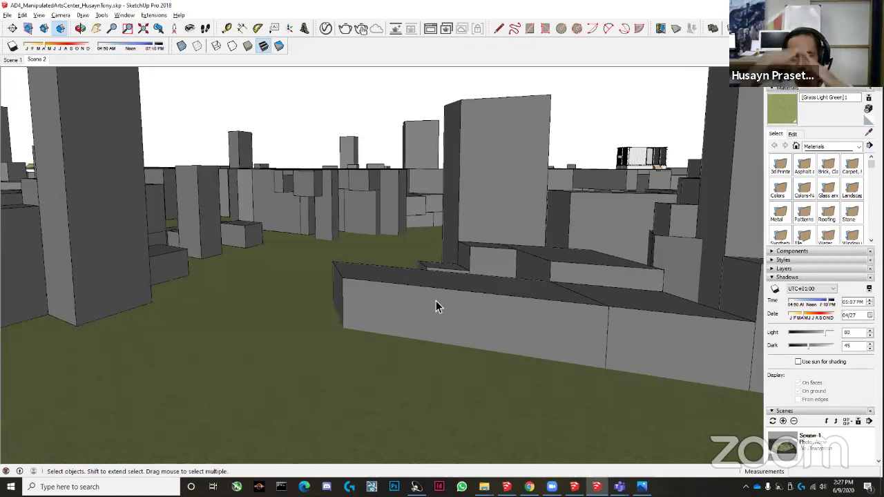
Compare the test3.jpg render of the machine among the dark blocks with the block area of the SketchUp model.
key("super+Tab")
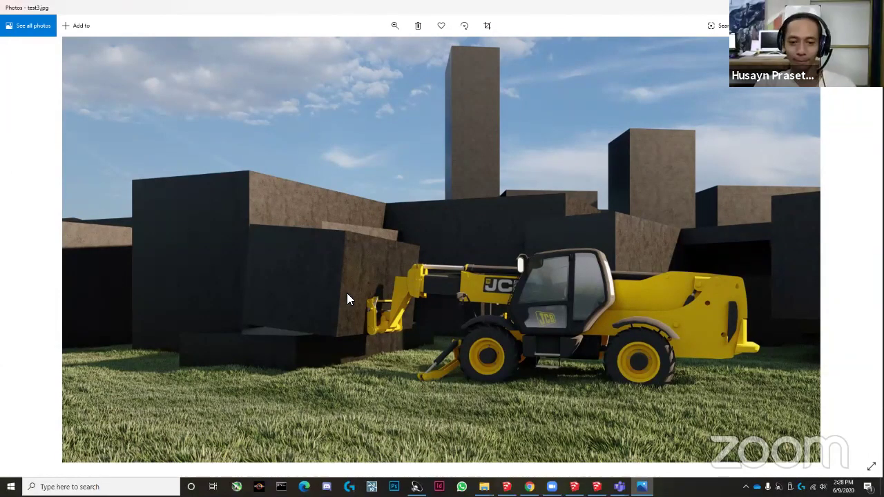
key("alt+Tab")
key("alt+Tab")
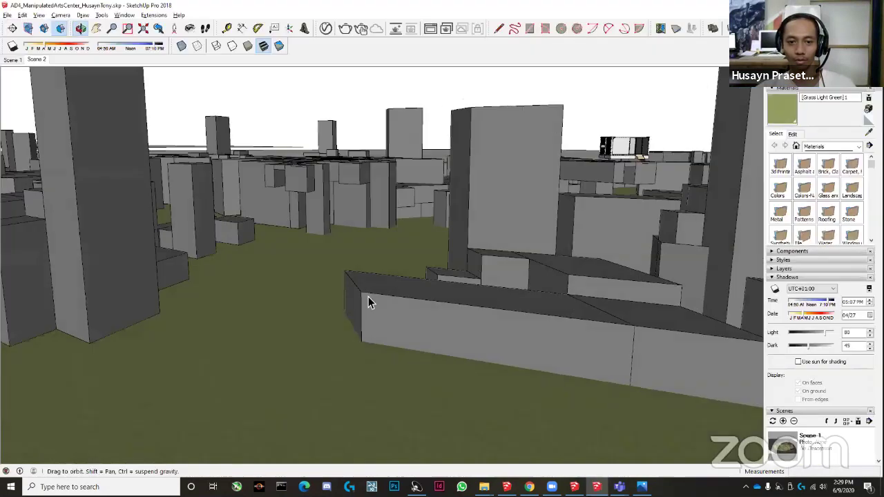
Examine the grey city blocks of the arts center model from above and from several sides.
mouse_move(369, 300)
middle_mouse_down()
mouse_move(499, 345)
mouse_move(286, 249)
mouse_move(473, 332)
mouse_move(270, 211)
middle_mouse_up()
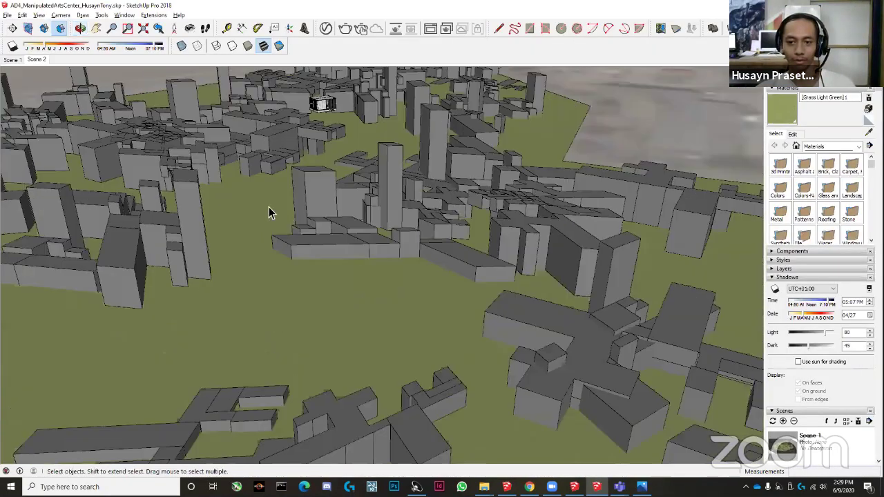
middle_click_drag(395, 255, 339, 259)
middle_click_drag(273, 247, 559, 205)
middle_click_drag(283, 223, 357, 330)
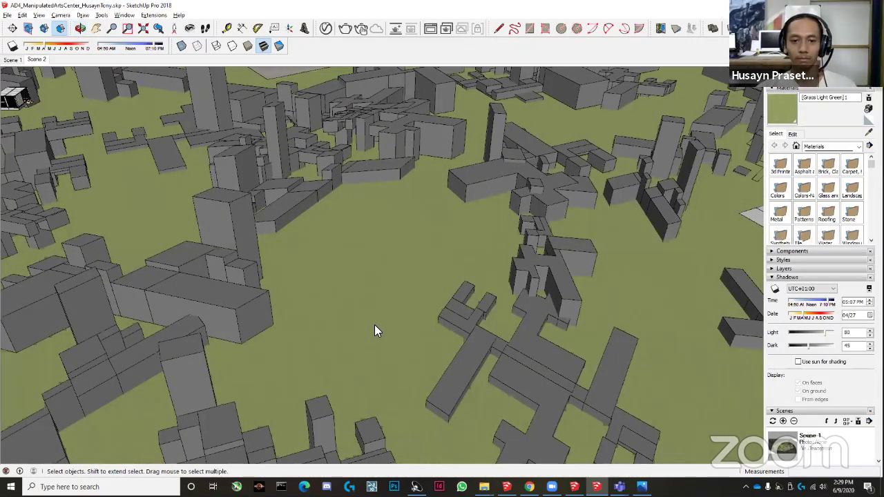
Switch to Photos, look back through the final renders from test3.jpg past front.jpg to be1.jpg, and close the viewer.
key("alt+Tab")
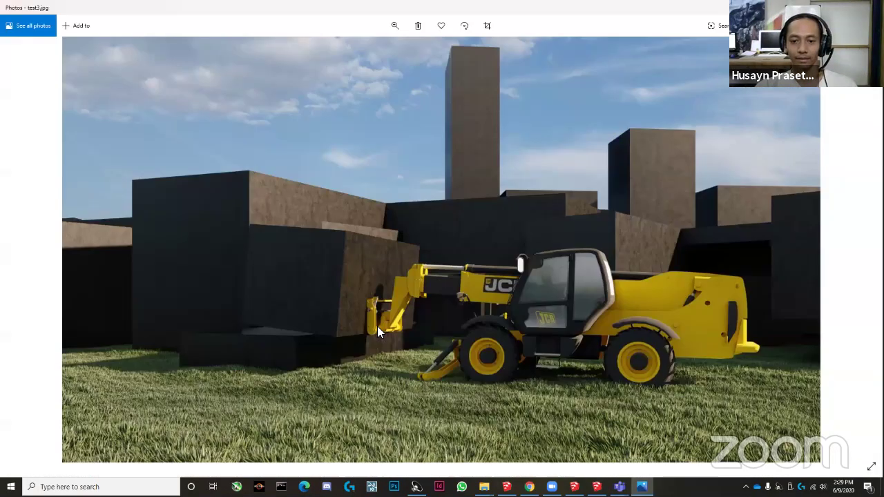
key("Left")
key("Left")
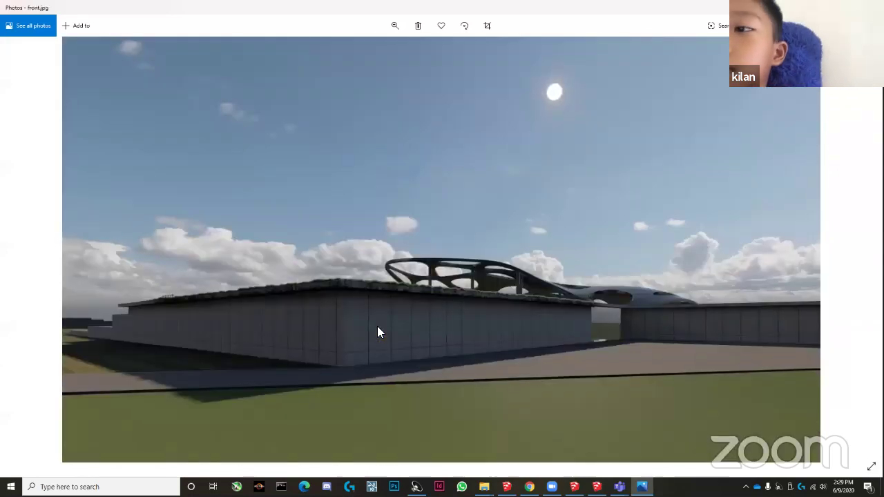
key("Left")
key("Left")
key("Left")
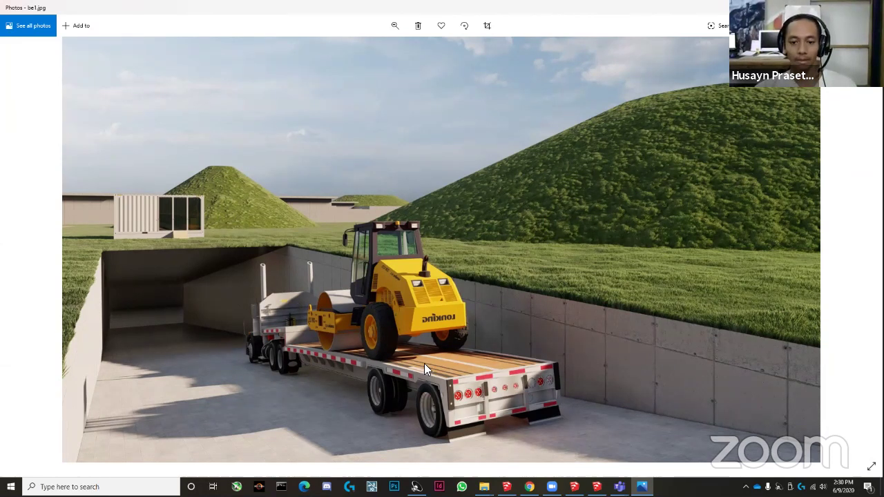
key("alt+F4")
Switch to the AD4 folder window in File Explorer and navigate to COI > __archip3rdSemester > AD3.
mouse_move(484, 487)
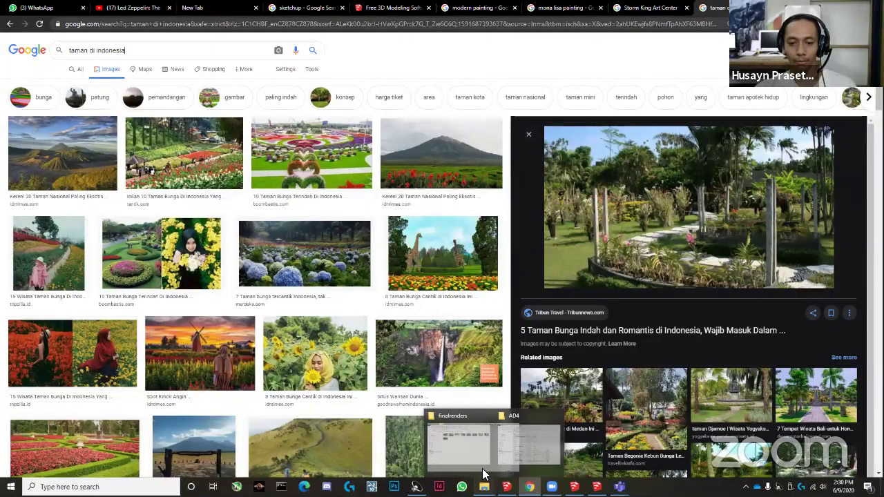
left_click(519, 467)
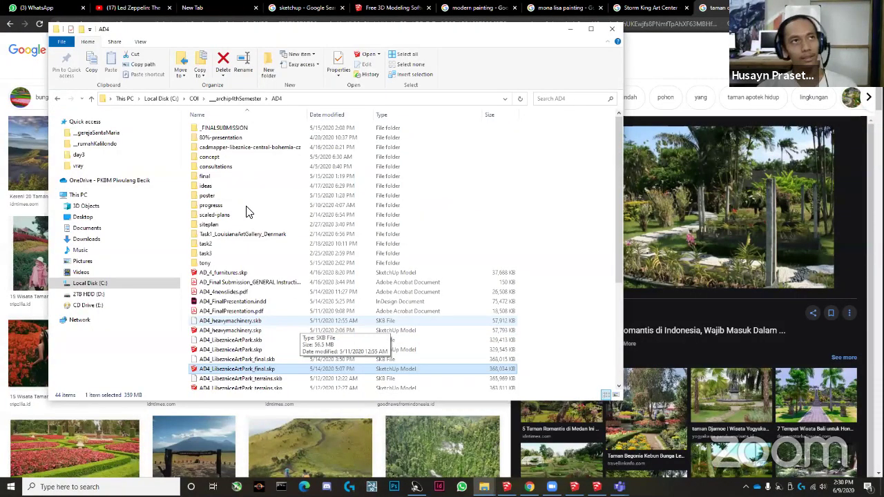
left_click(247, 103)
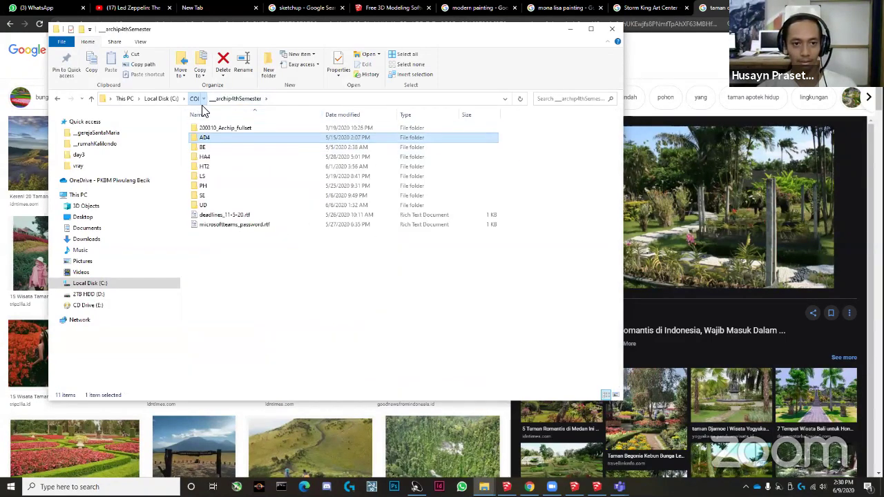
left_click(195, 99)
left_click(246, 138)
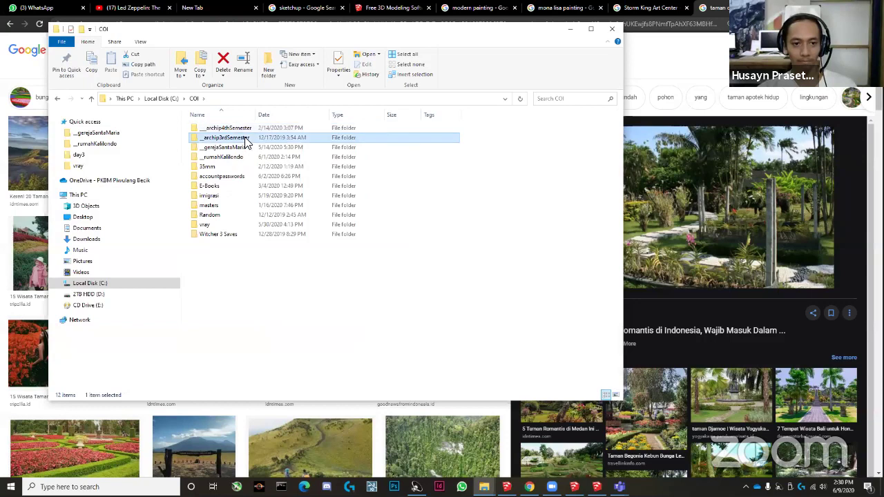
key("Return")
double_click(247, 147)
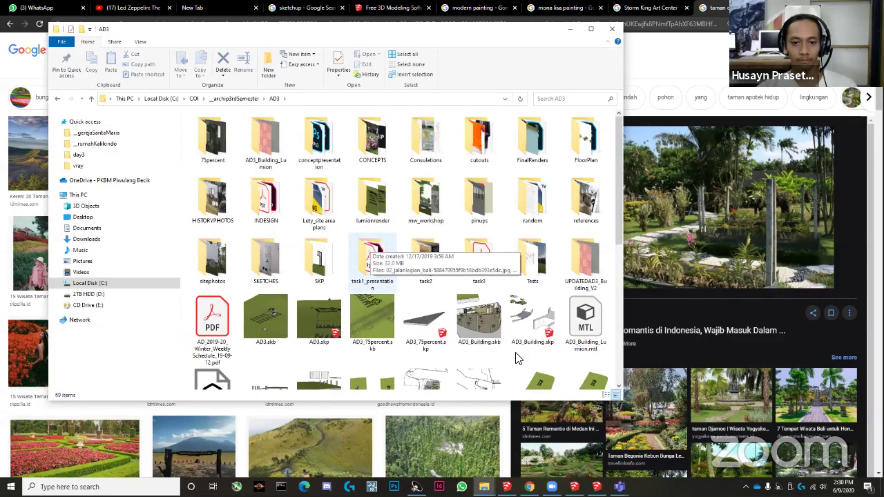
Show the AD3 folder in Details layout, open AD3_MemoryLane.skp in SketchUp, and minimize the folder window.
left_click(141, 41)
left_click(194, 63)
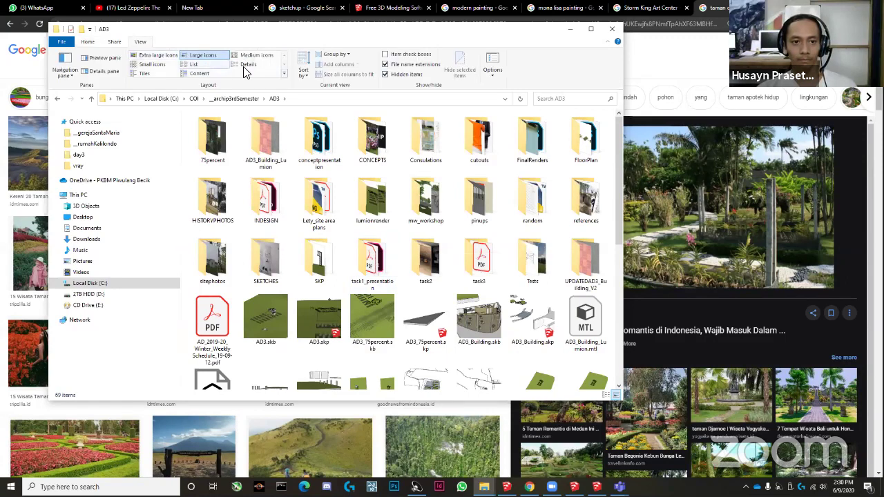
left_click(248, 63)
scroll(306, 290, "down", 4)
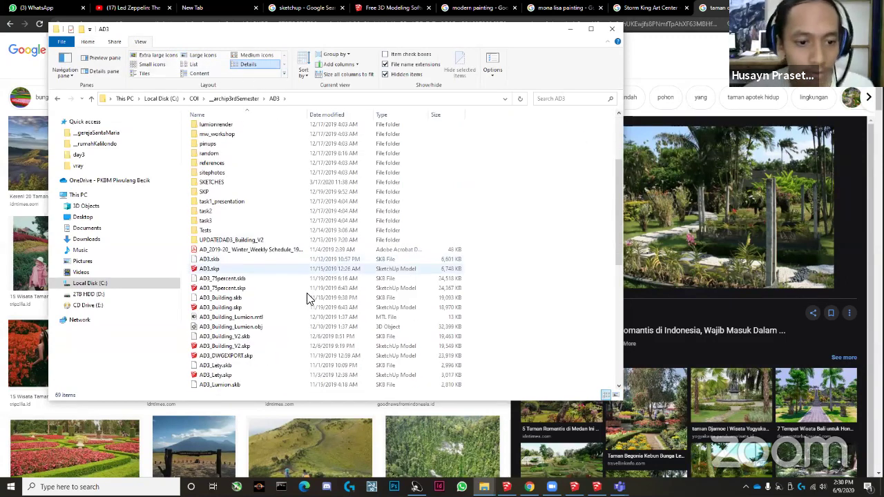
scroll(288, 375, "down", 1)
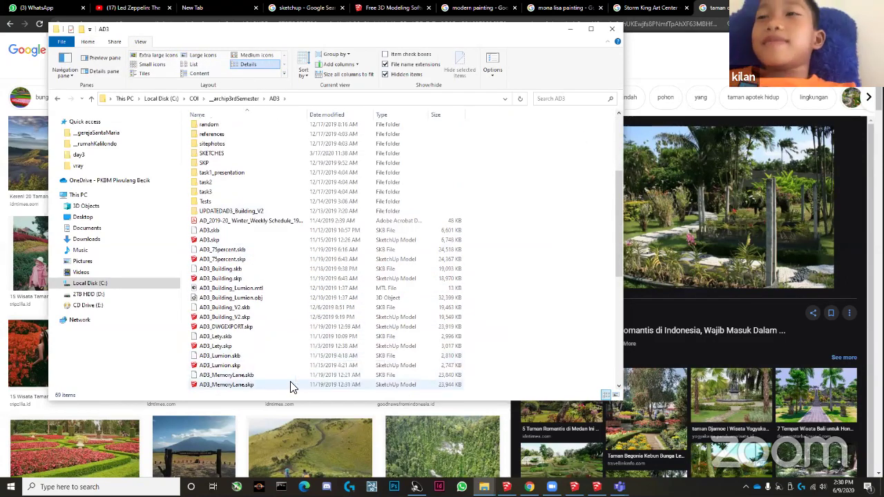
left_click(295, 386)
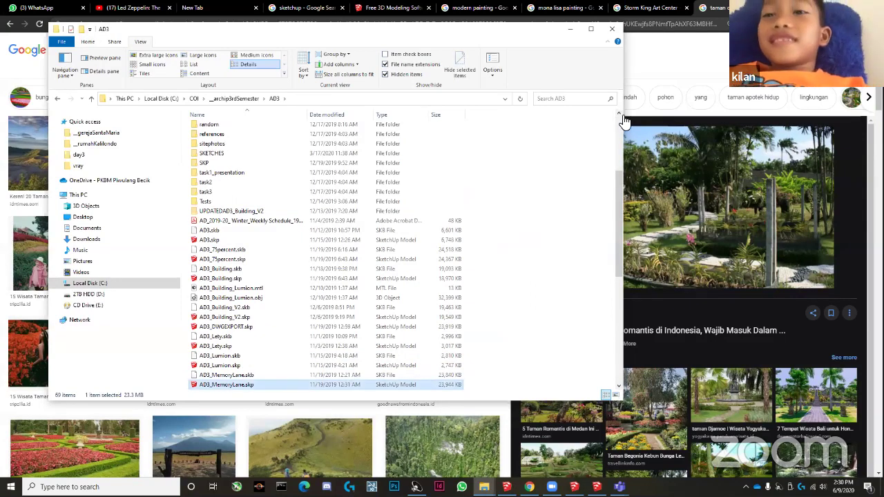
left_click(569, 31)
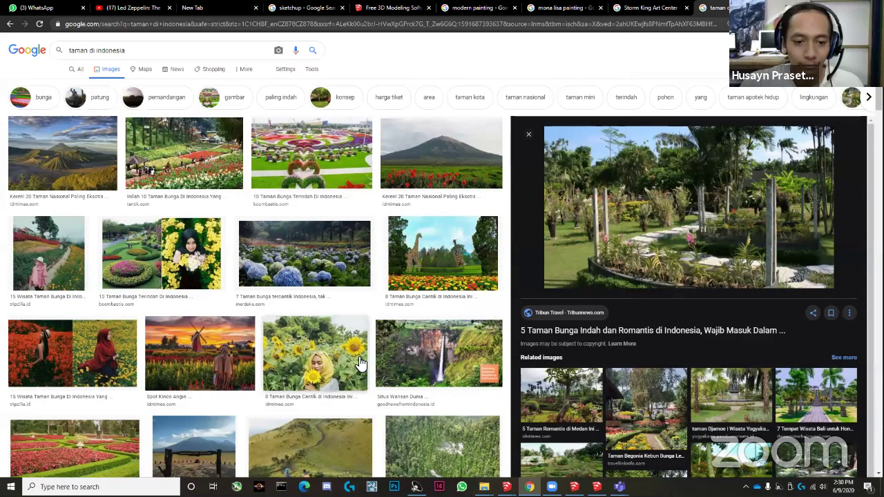
Browse further down the "taman di indonesia" image results in Chrome while the model loads.
scroll(360, 364, "down", 1)
scroll(358, 365, "down", 10)
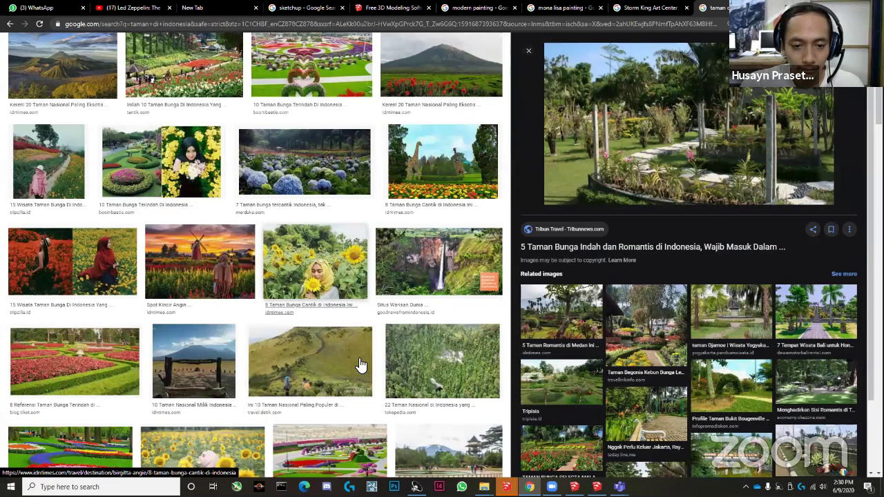
scroll(367, 387, "down", 8)
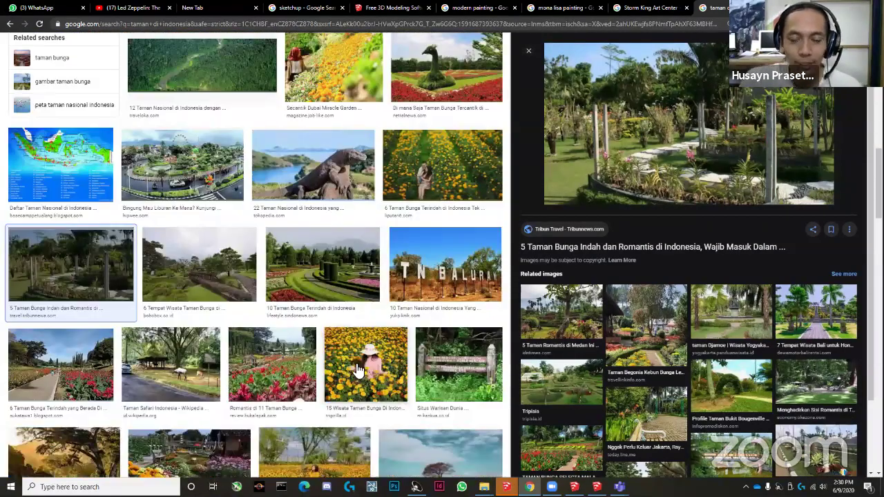
scroll(358, 366, "down", 10)
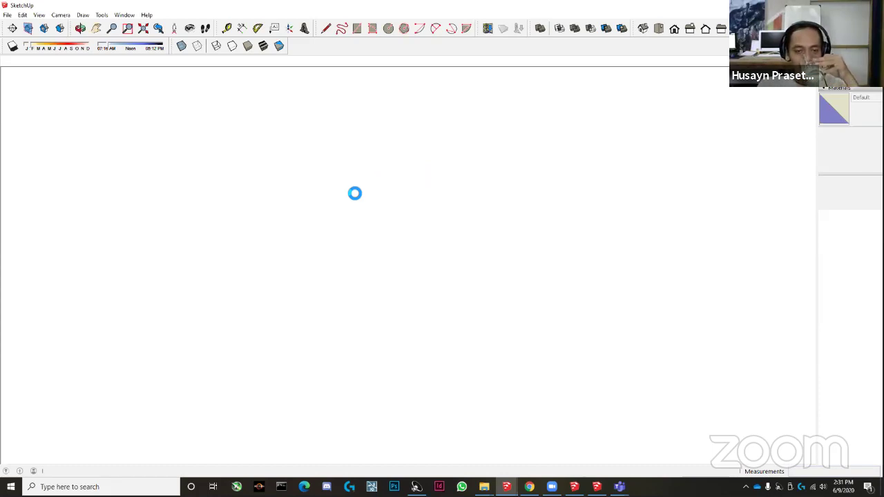
Return to the AD3 folder in File Explorer, open its FinalRenders subfolder, and show the files as large icons.
mouse_move(484, 487)
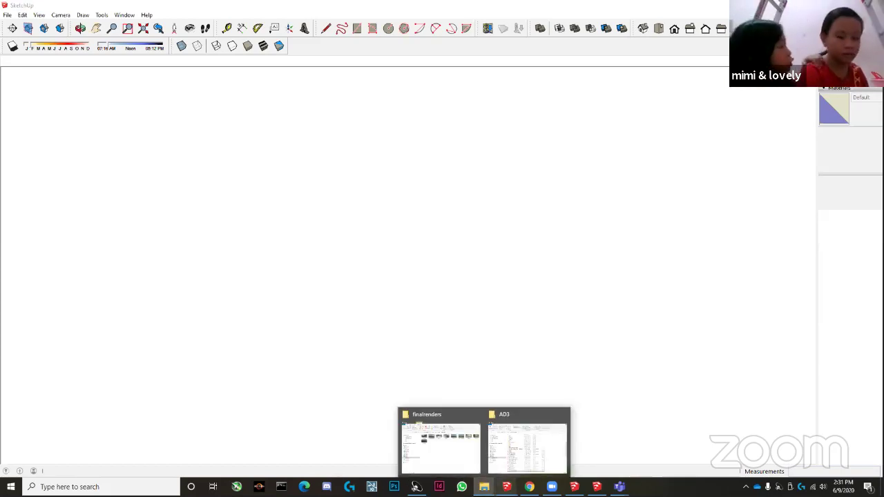
left_click(519, 475)
scroll(267, 248, "up", 5)
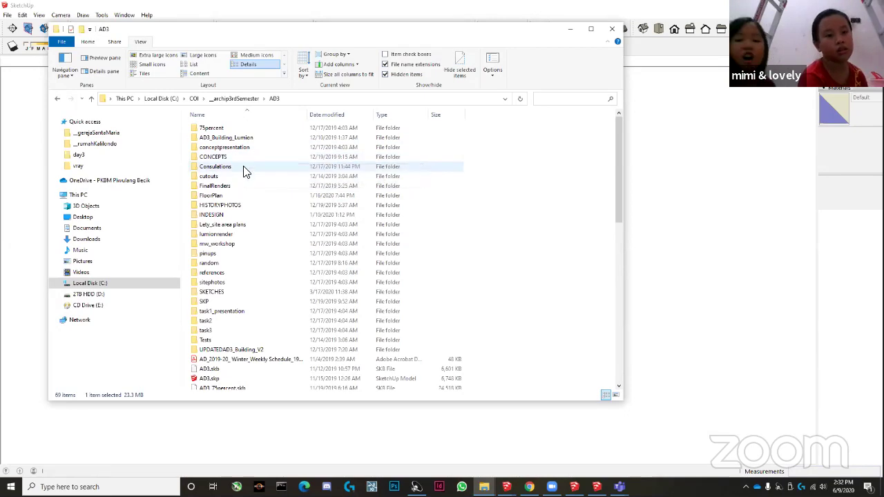
double_click(241, 186)
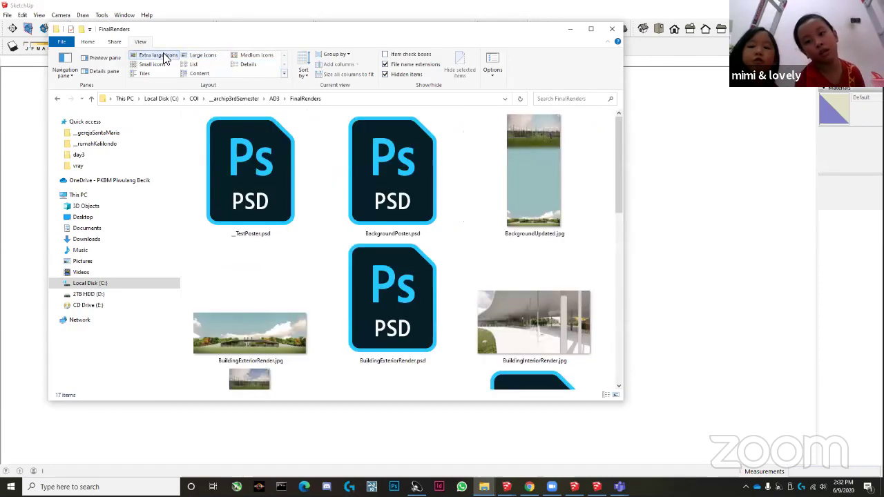
left_click(196, 56)
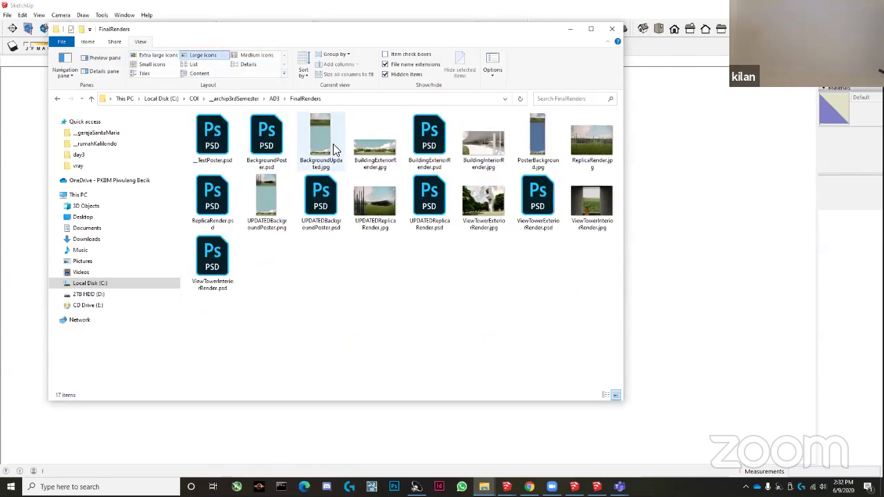
Open ReplicaRender.jpg in Photos, check the open windows for the loading SketchUp model, and return to the render.
left_click(588, 155)
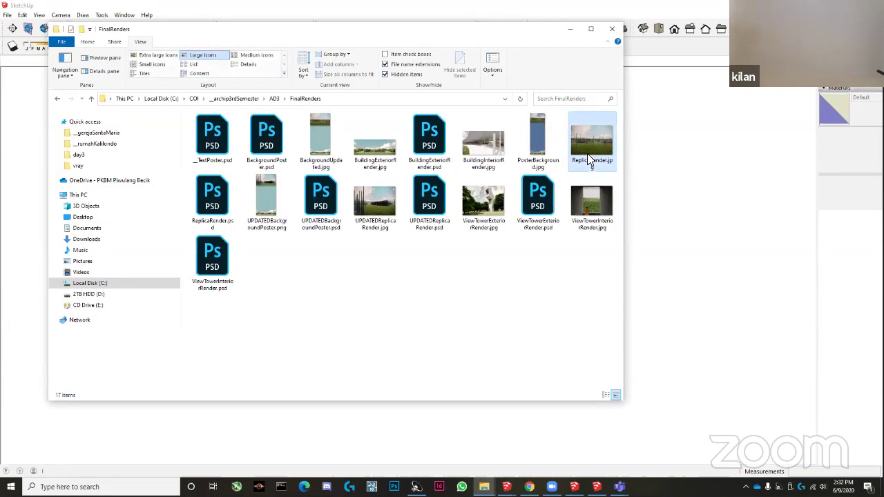
double_click(587, 153)
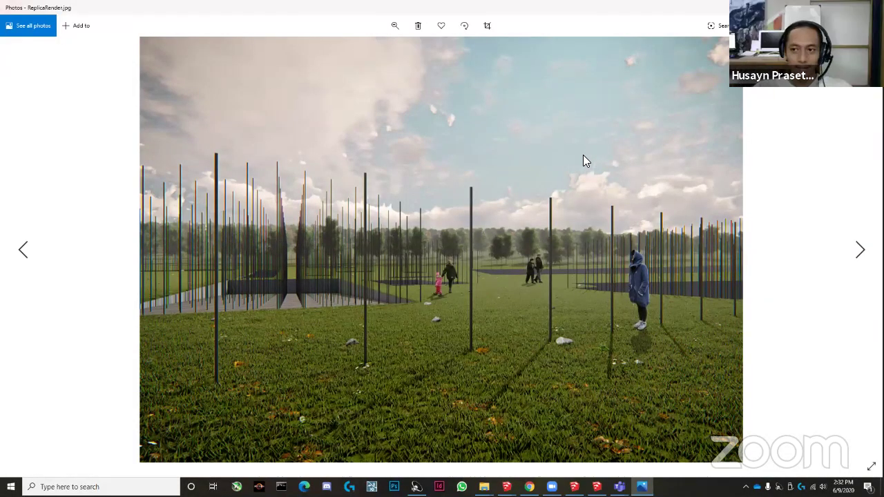
key("alt+Tab")
key("alt+Tab")
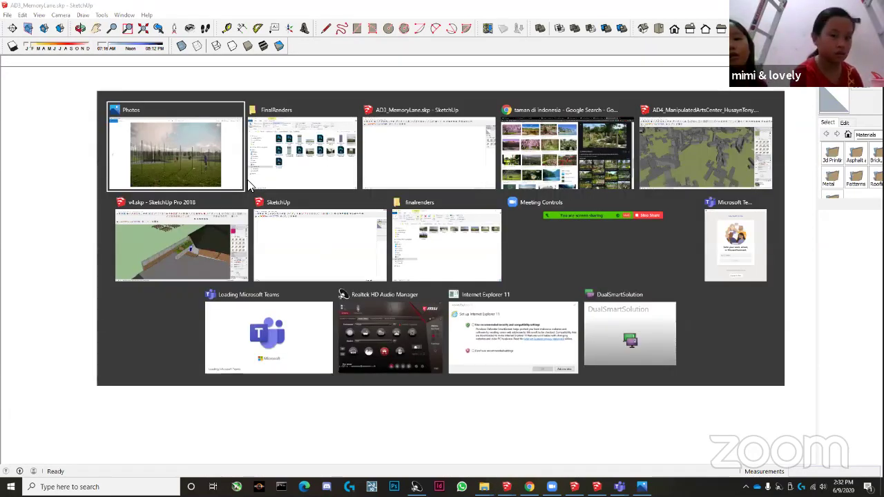
left_click(243, 181)
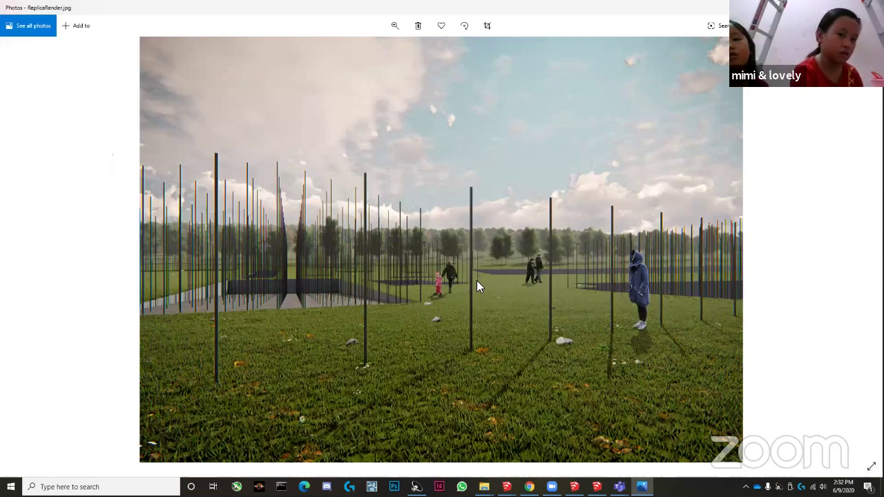
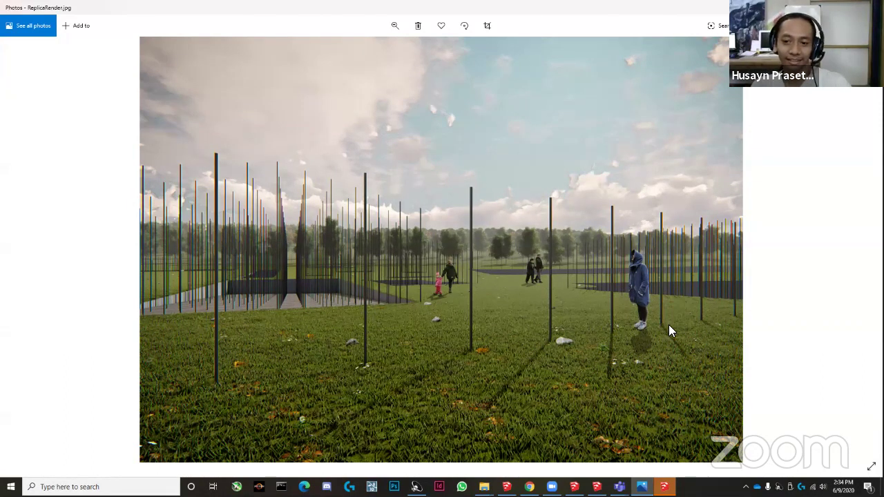
Inspect the thin poles and walking figures in ReplicaRender.jpg up close.
scroll(613, 257, "up", 4)
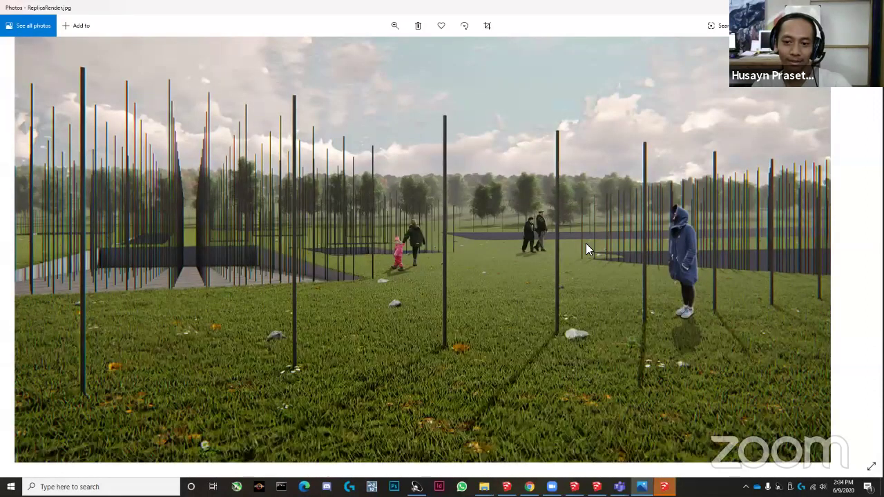
scroll(349, 325, "up", 3)
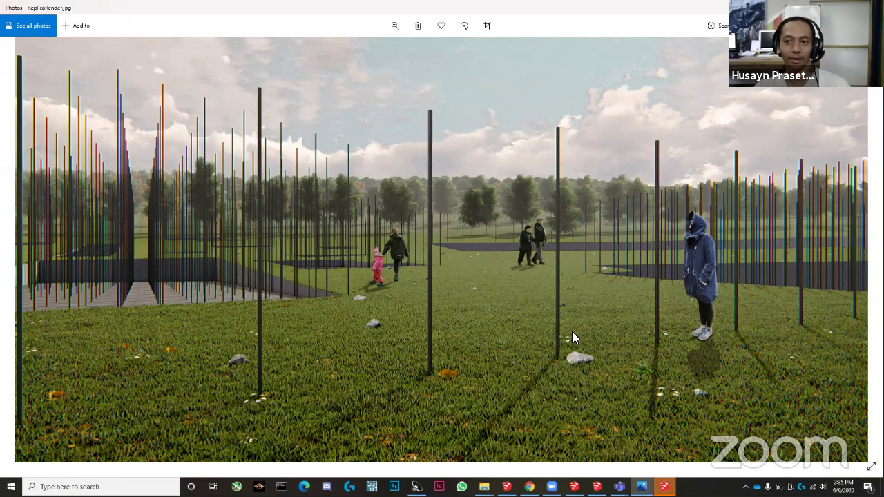
key("Right")
key("Right")
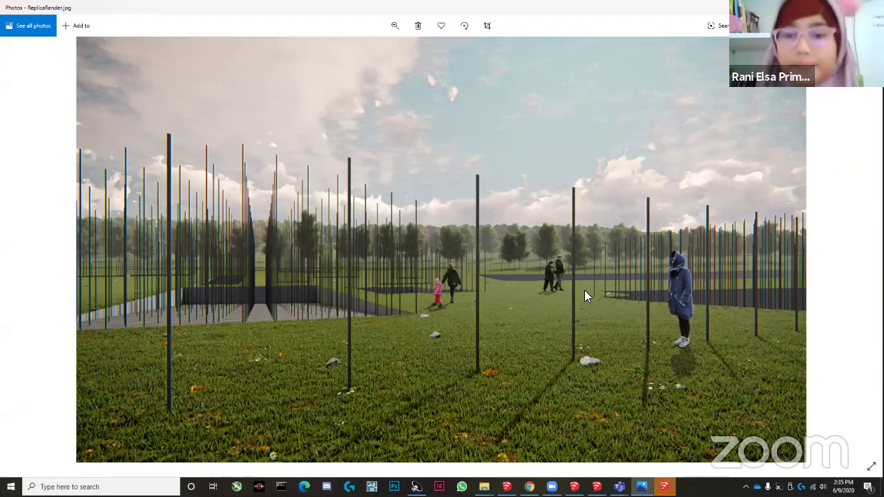
Look through the following renders, UPDATEDReplicaRender.jpg, ViewTowerExteriorRender.jpg and ViewTowerInteriorRender.jpg.
key("Right")
key("Right")
key("Right")
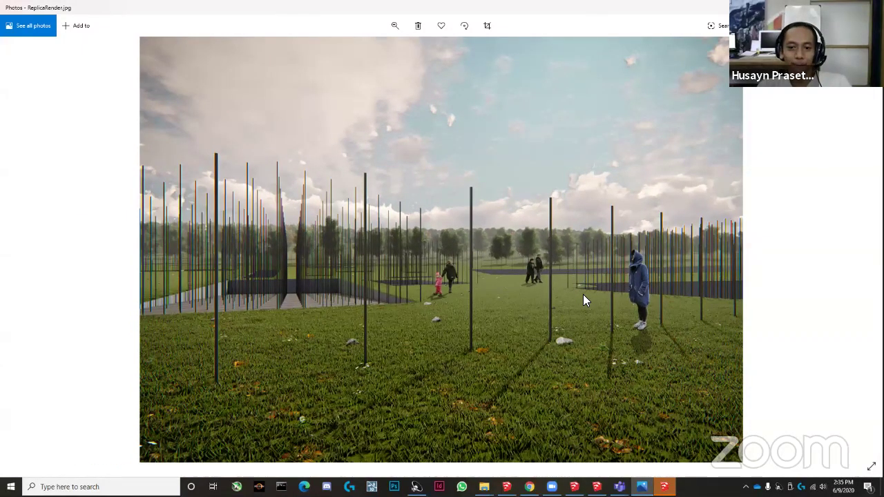
key("Right")
key("Right")
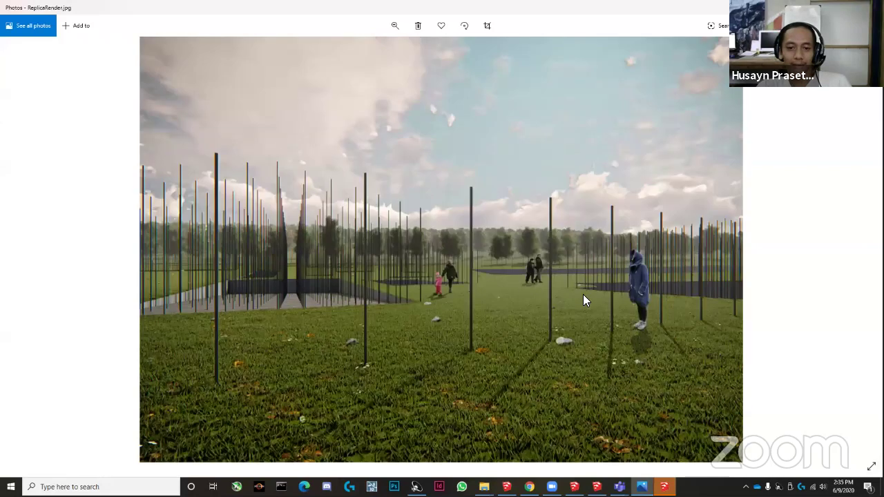
key("Right")
key("Right")
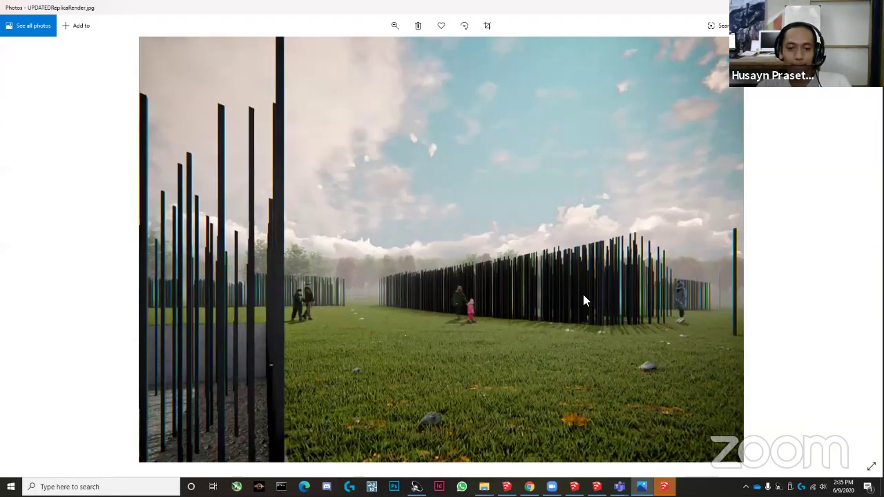
key("Right")
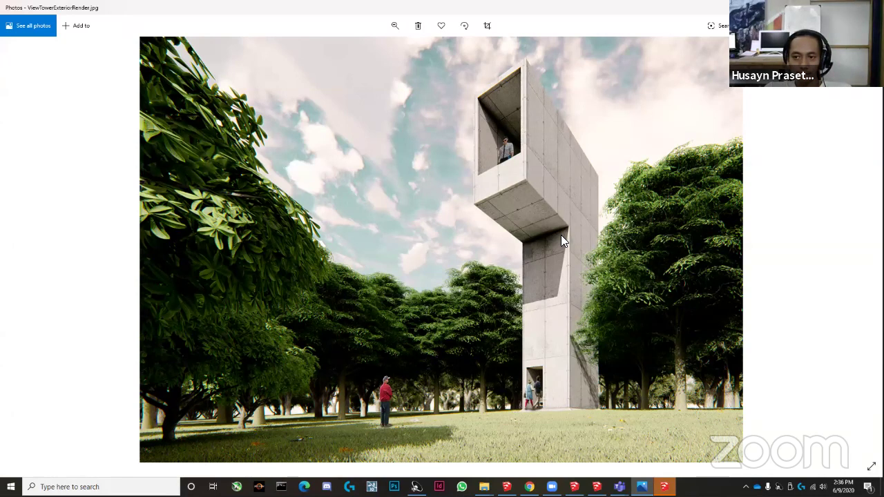
key("Right")
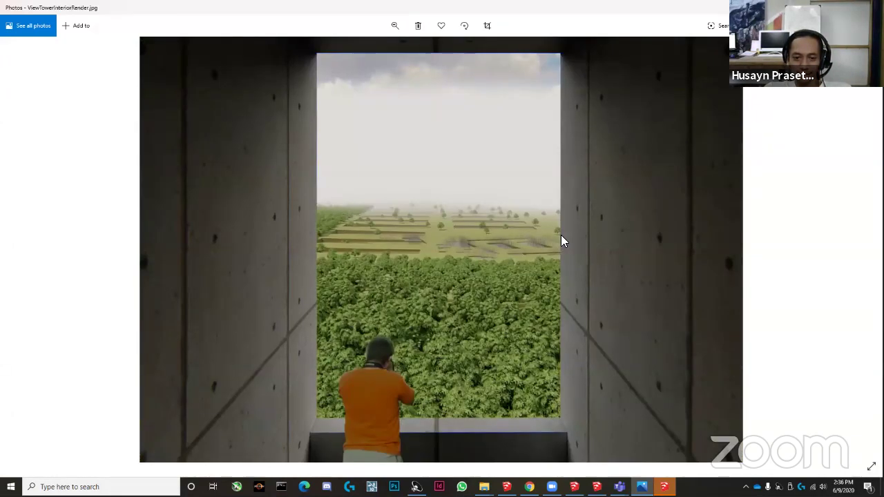
Return to ViewTowerExteriorRender.jpg and examine the concrete tower with its raised viewing opening.
key("Left")
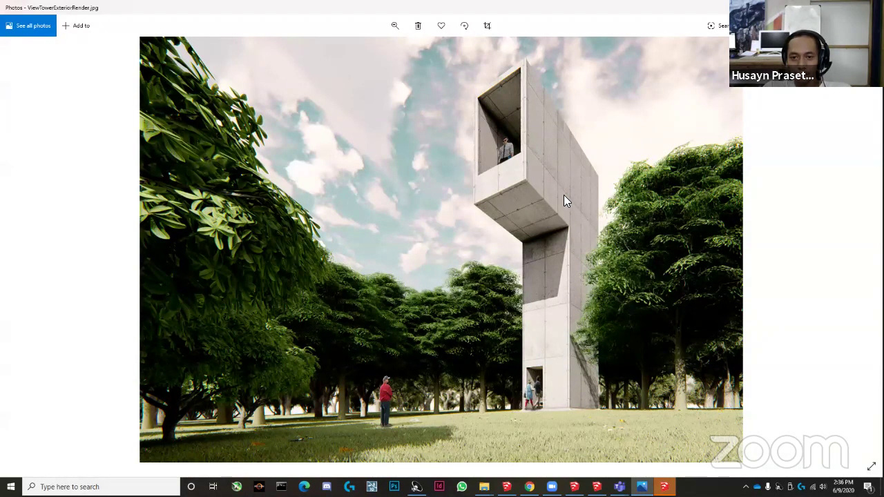
scroll(503, 142, "down", 3)
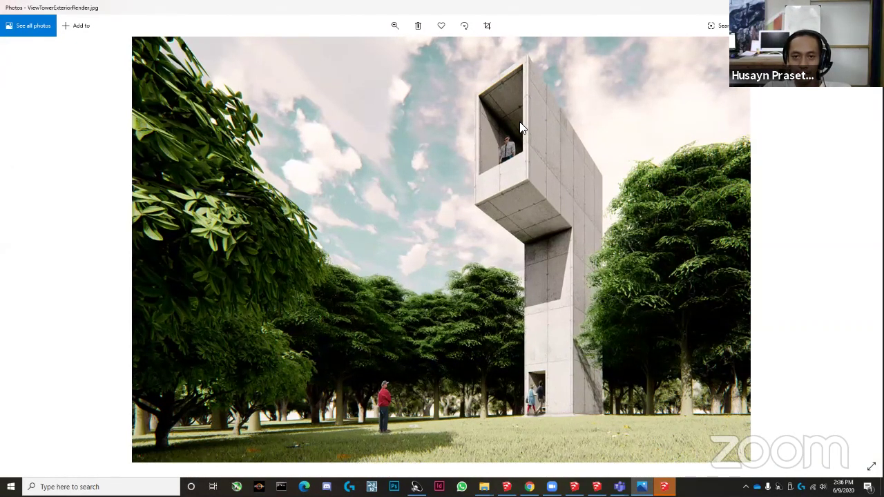
scroll(515, 131, "up", 3)
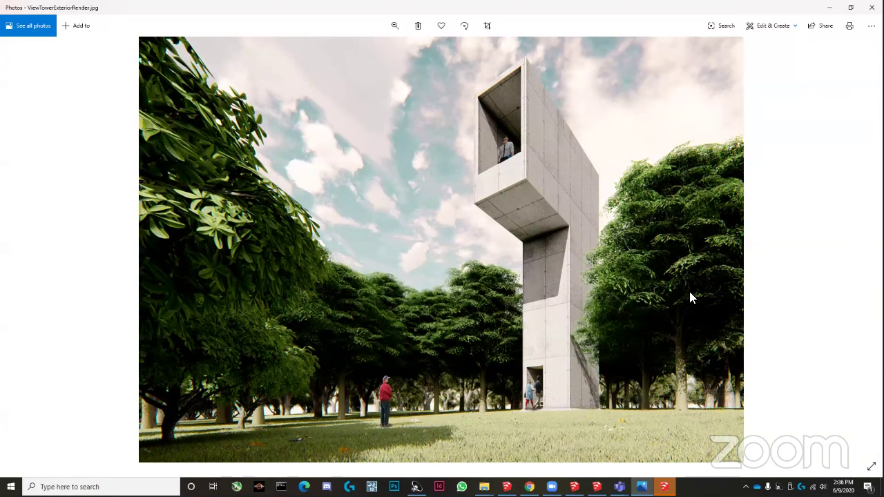
Show ViewTowerInteriorRender.jpg, inspect the forest and memorial field through the opening up close, and restore the full image.
key("Right")
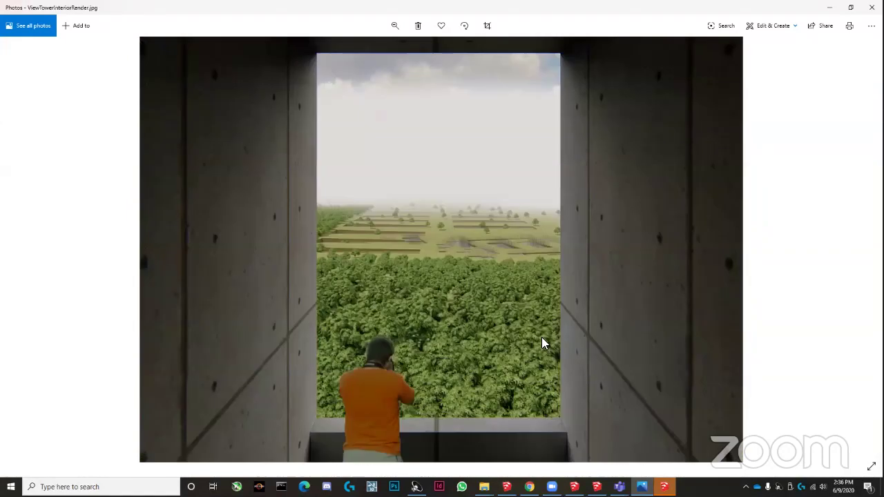
scroll(482, 411, "up", 3, "ctrl")
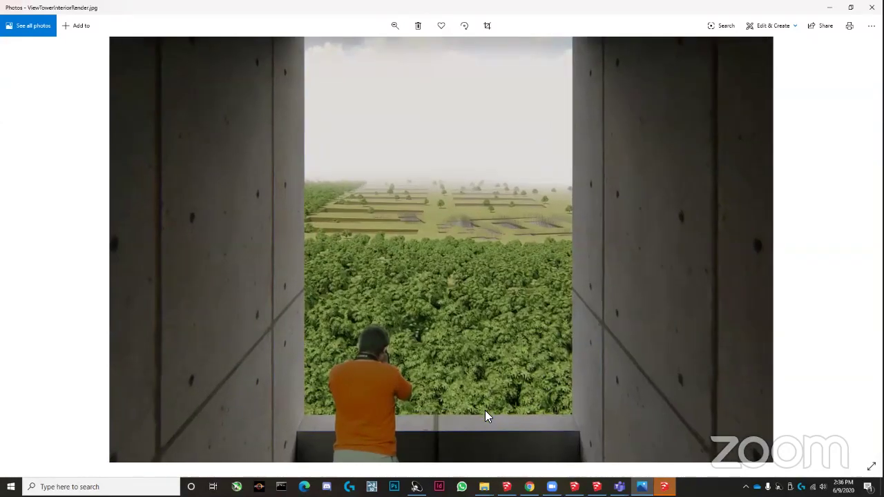
scroll(518, 185, "up", 2)
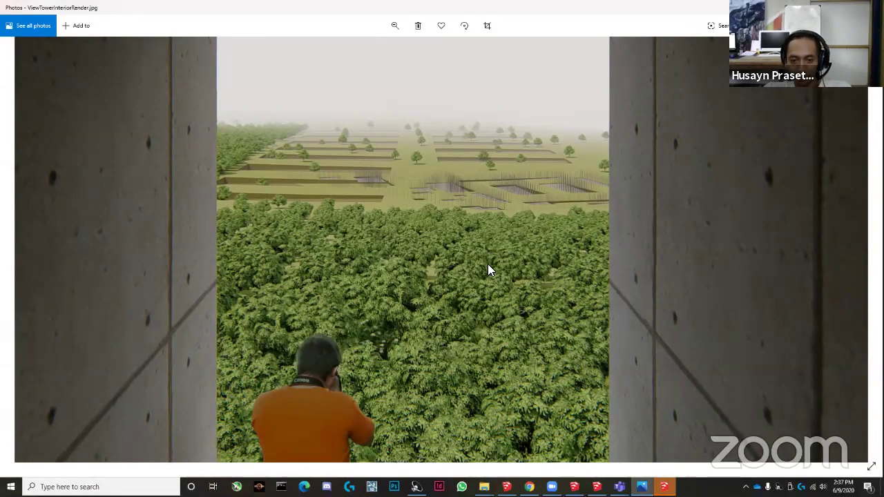
scroll(486, 274, "down", 3, "ctrl")
scroll(464, 343, "down", 1, "ctrl")
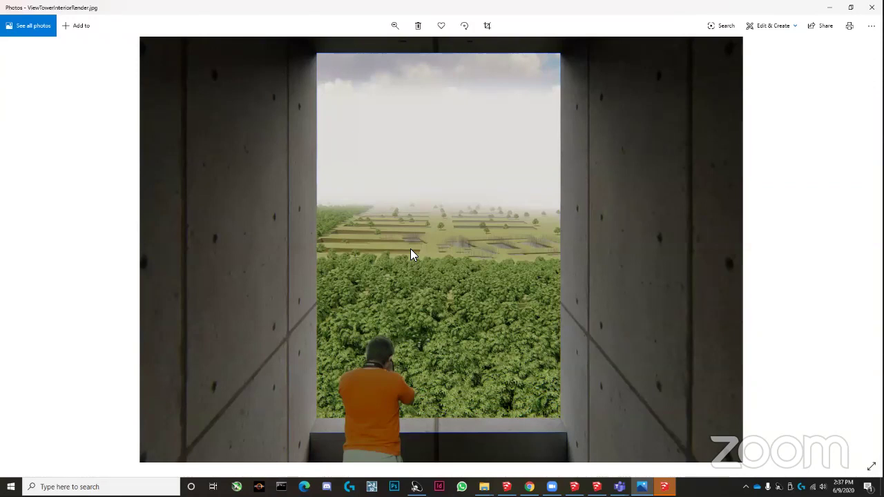
key("Left")
key("Right")
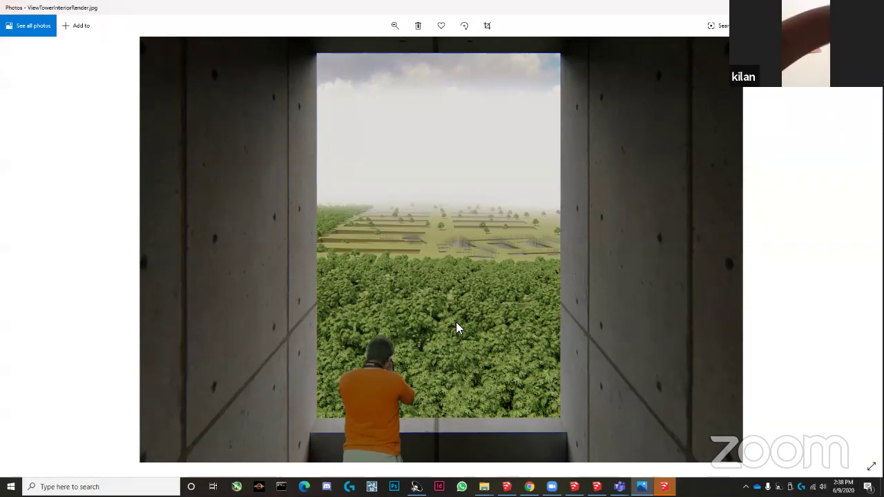
Browse past UPDATEDBackgroundPoster.png and the neighbouring images to BuildingExteriorRender.jpg.
key("Right")
key("Right")
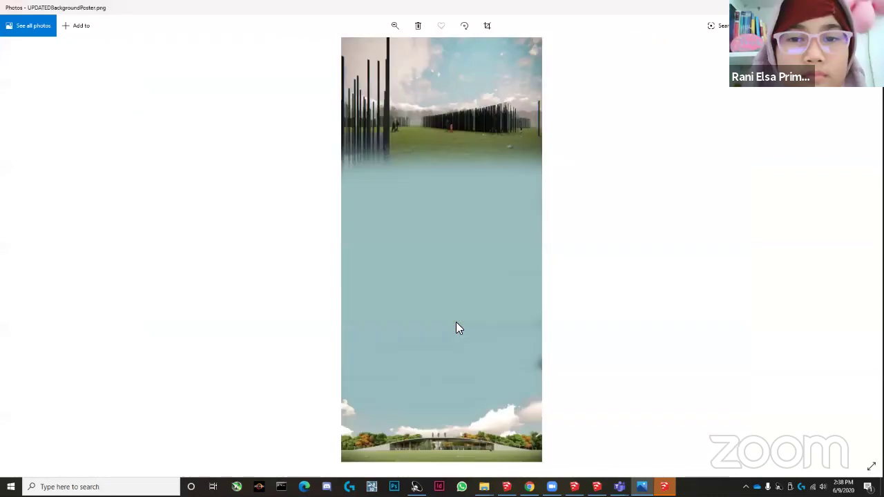
key("Right")
key("Right")
key("Right")
key("Right")
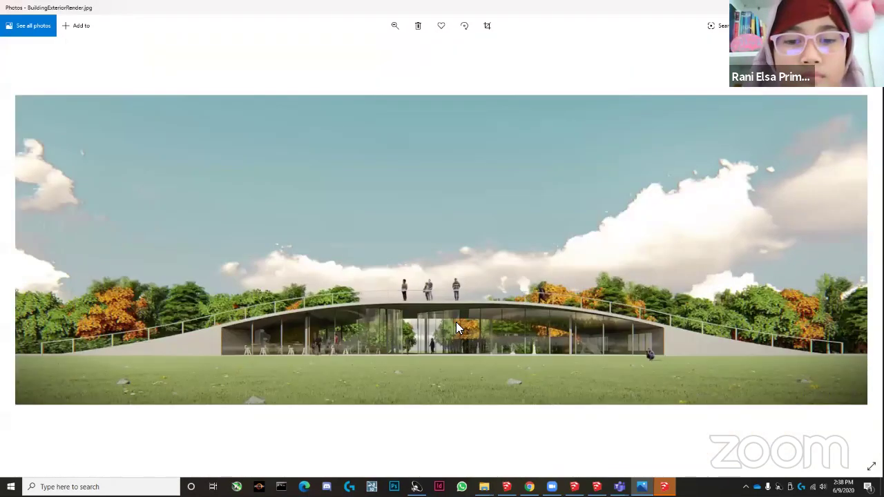
key("Left")
key("Right")
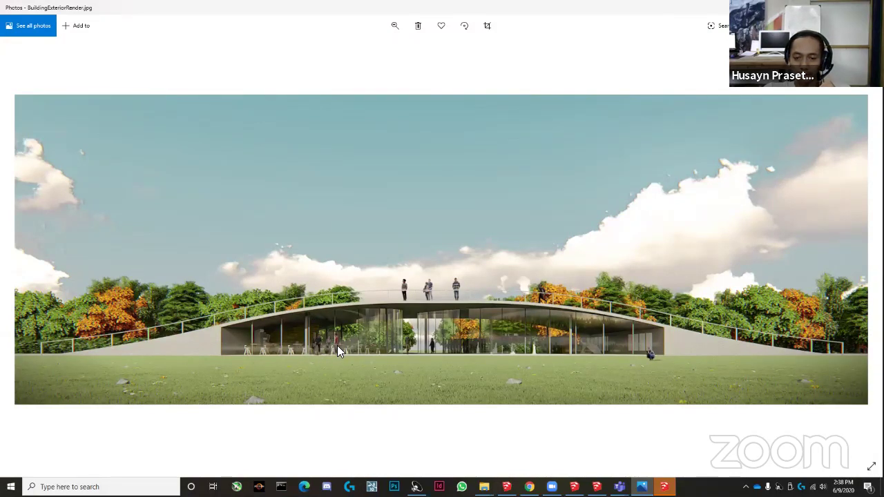
Compare BuildingExteriorRender.jpg with BuildingInteriorRender.jpg, ending on the interior view.
key("Right")
key("Left")
key("Right")
key("Right")
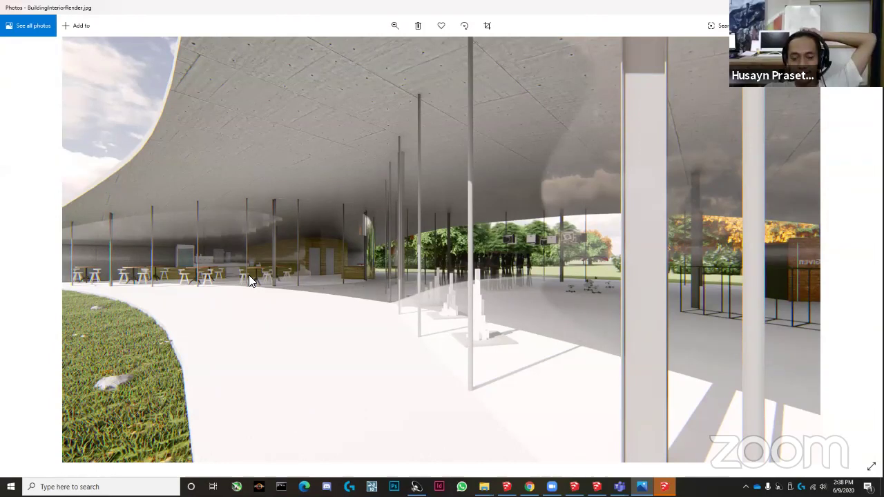
Return to BuildingExteriorRender.jpg and inspect the people standing on the curved roof walkway up close.
key("Left")
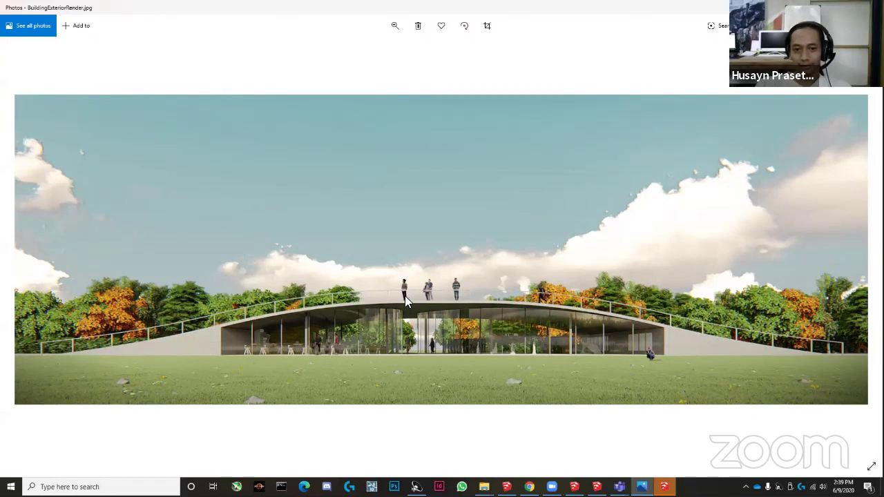
scroll(314, 307, "up", 5)
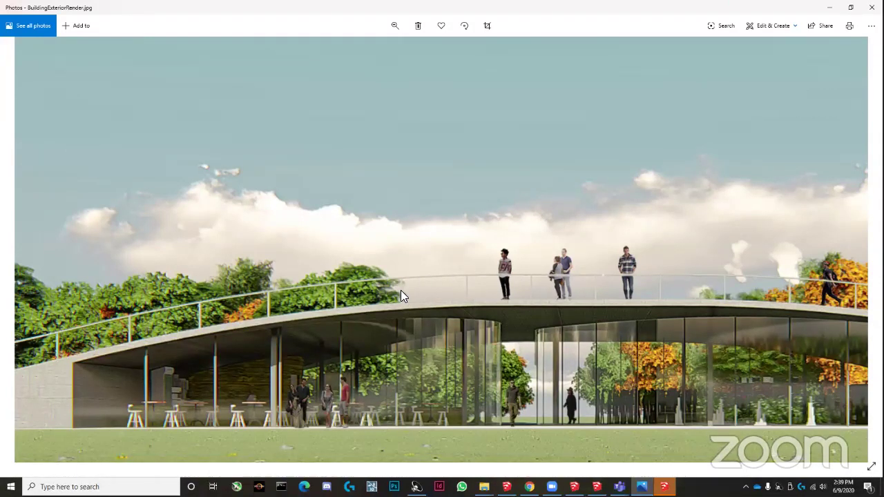
scroll(388, 287, "down", 5)
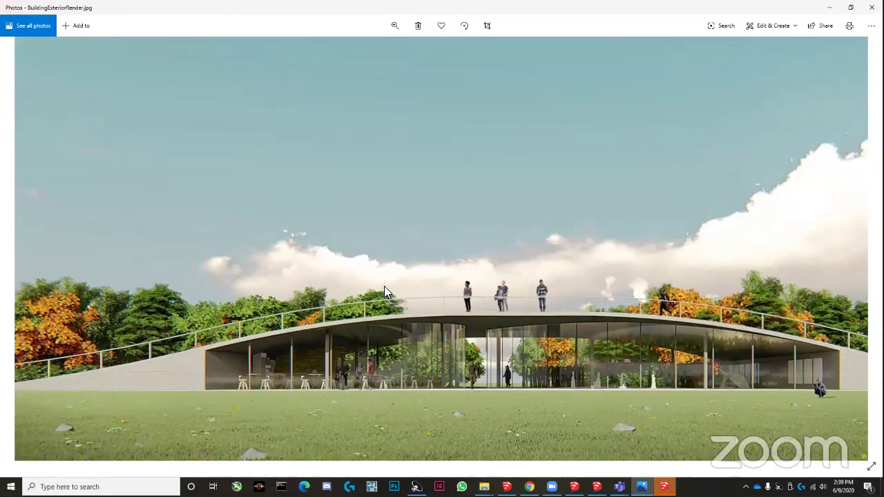
scroll(384, 286, "down", 1)
scroll(630, 316, "up", 3)
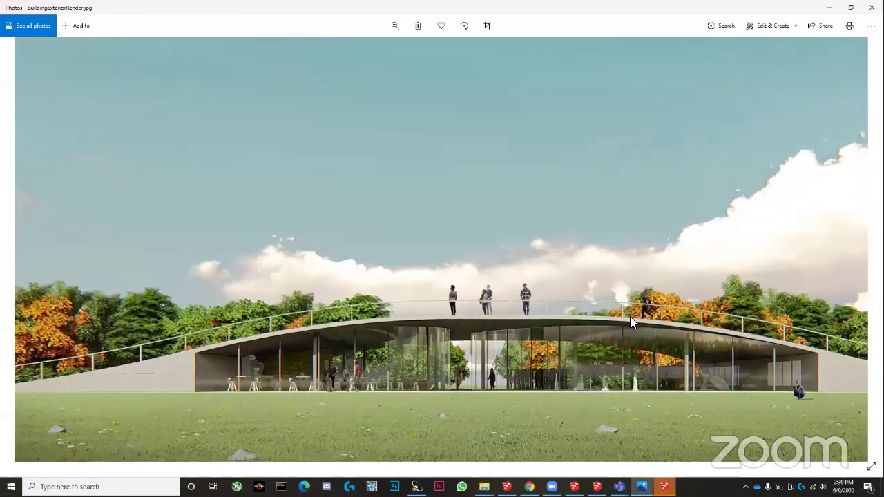
scroll(376, 234, "up", 3)
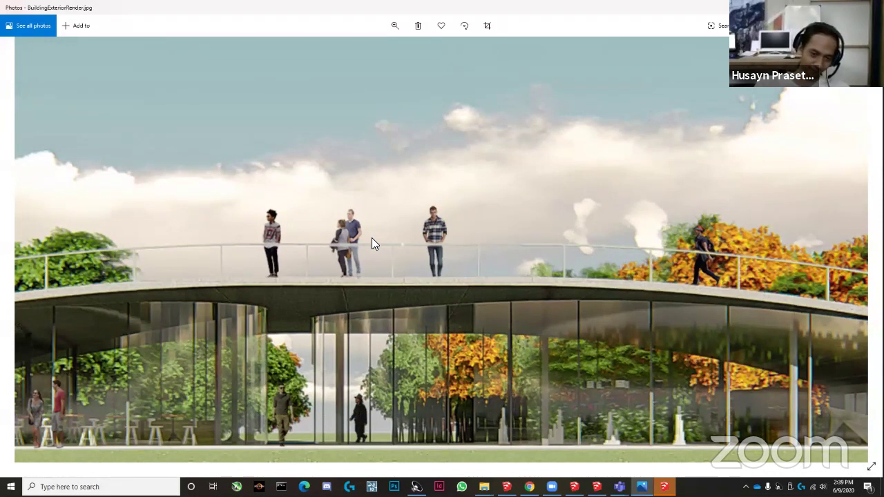
scroll(370, 239, "down", 1)
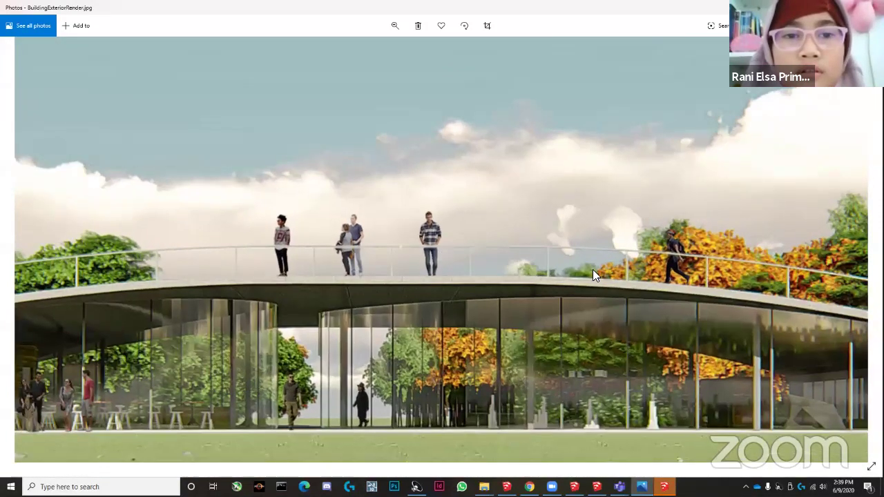
Examine the roof railing and the glass facade along the building, and show the whole exterior render again.
scroll(436, 253, "up", 2)
scroll(325, 248, "left", 5)
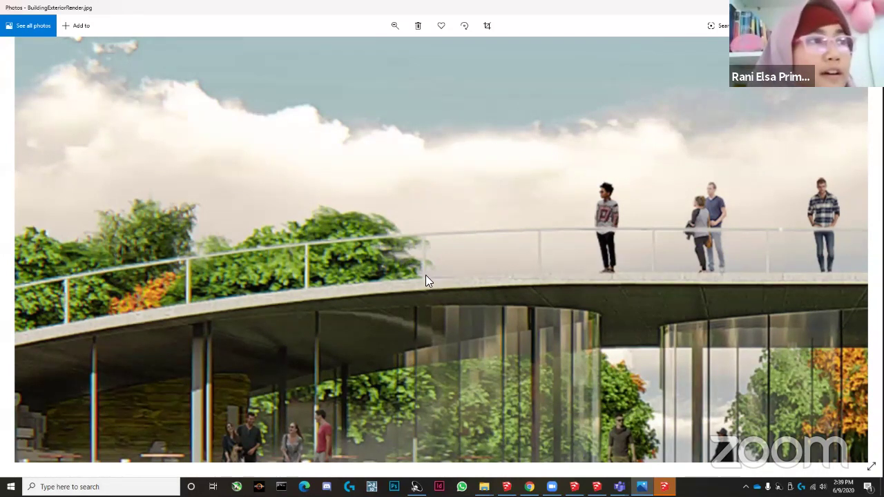
scroll(353, 295, "down", 3)
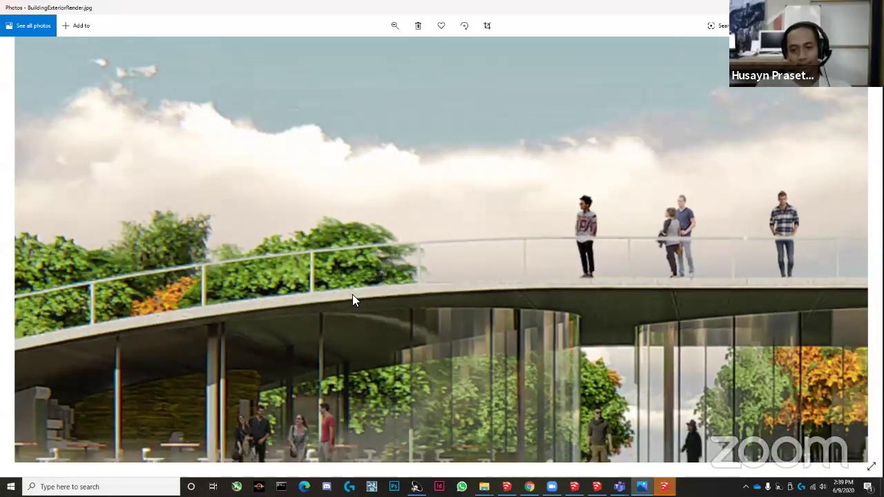
scroll(401, 323, "left", 5)
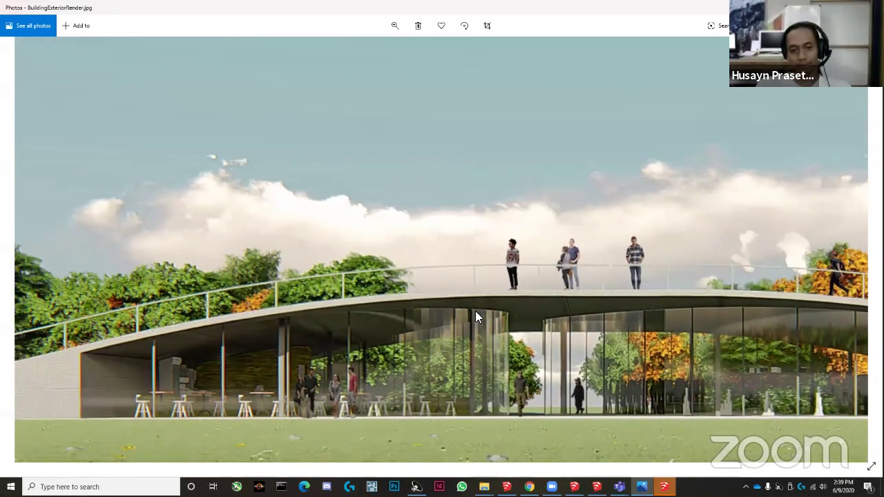
scroll(196, 298, "right", 10)
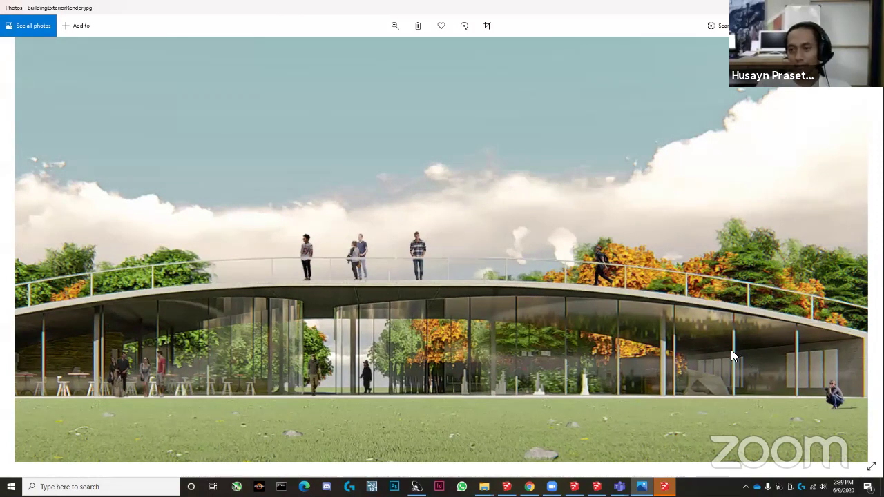
scroll(351, 355, "left", 6)
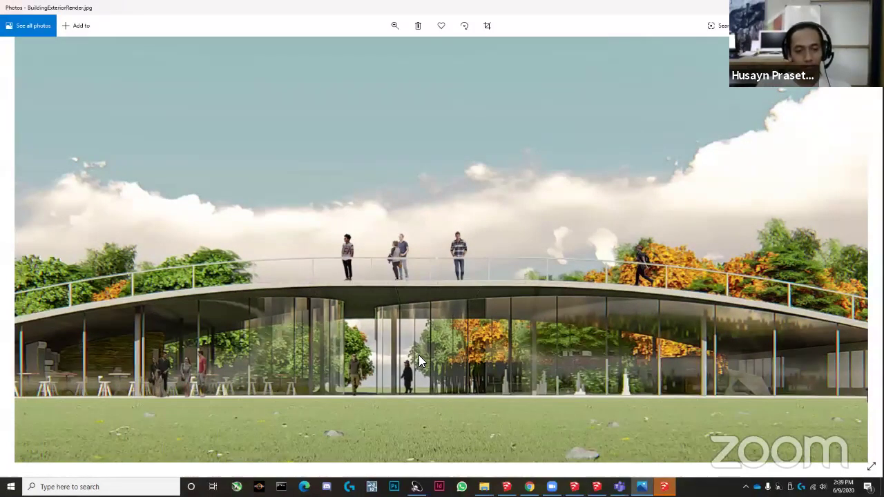
scroll(332, 352, "down", 4, "ctrl")
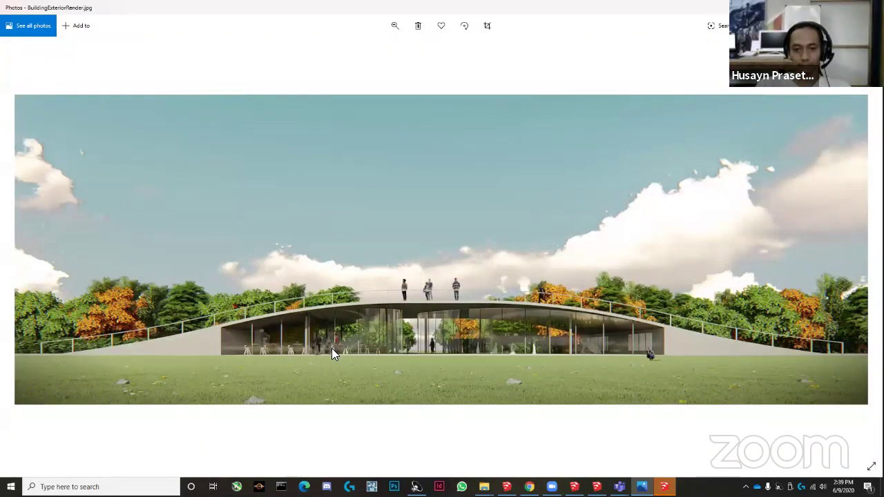
Look through BuildingInteriorRender.jpg and the renders up to ReplicaRender.jpg, and go back to BuildingInteriorRender.jpg.
key("Right")
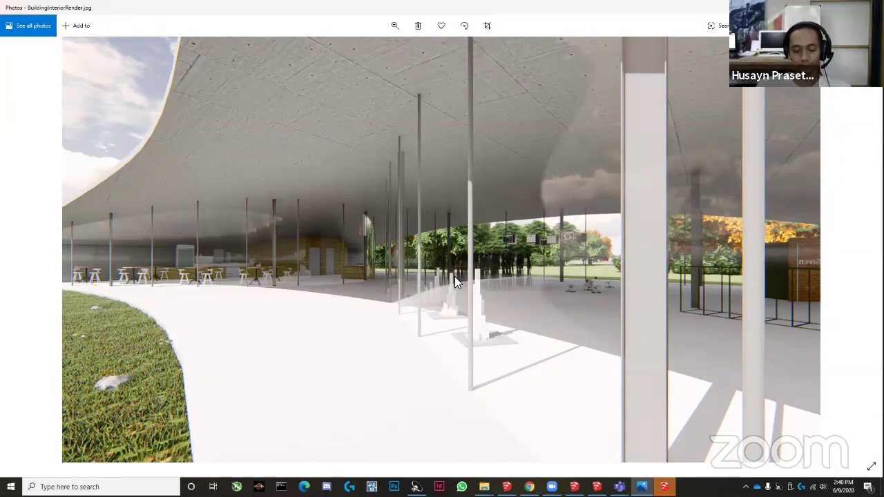
key("Right")
key("Right")
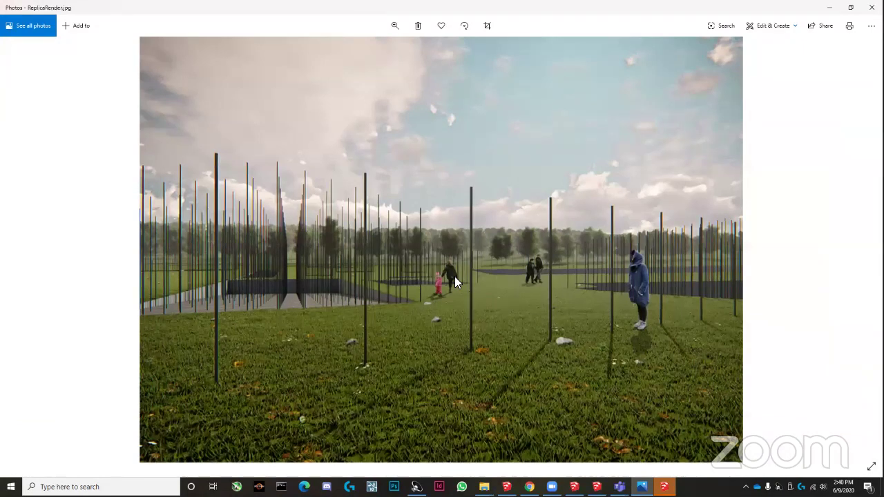
key("Left")
key("Left")
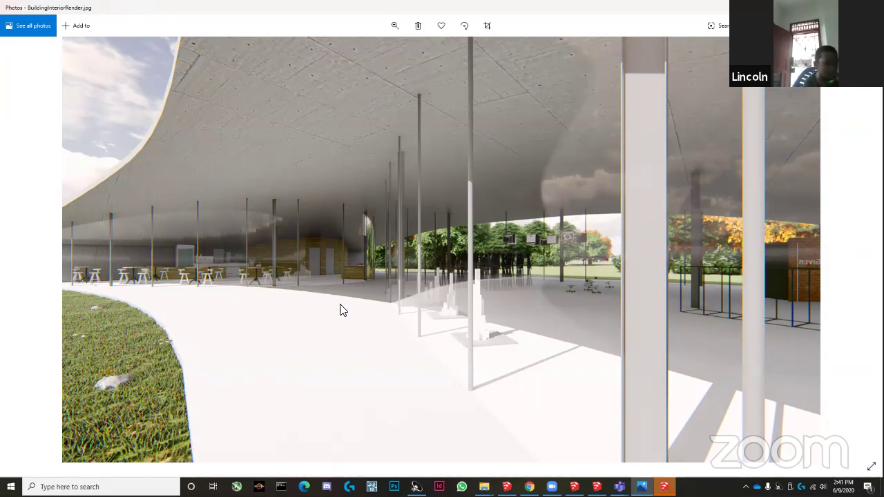
Reopen BuildingExteriorRender.jpg and examine the glazed facade and sloping roof ends, both up close and overall.
key("Left")
scroll(456, 351, "up", 5, "ctrl")
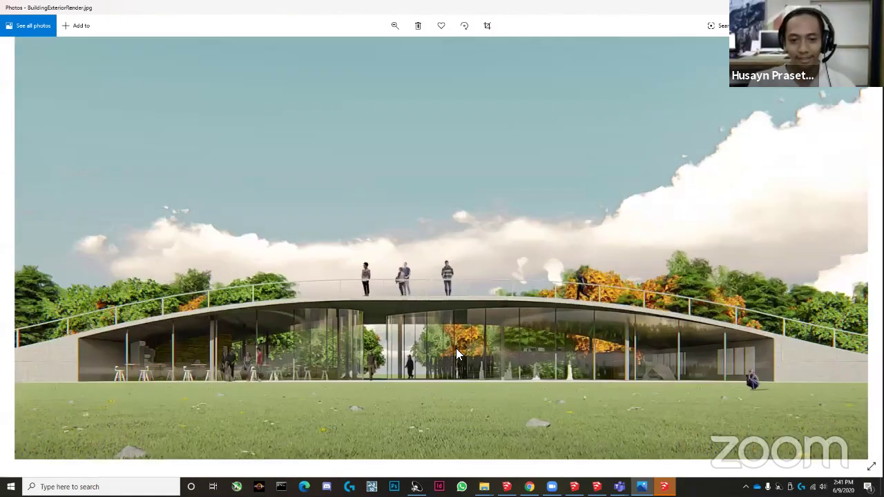
scroll(433, 179, "down", 1)
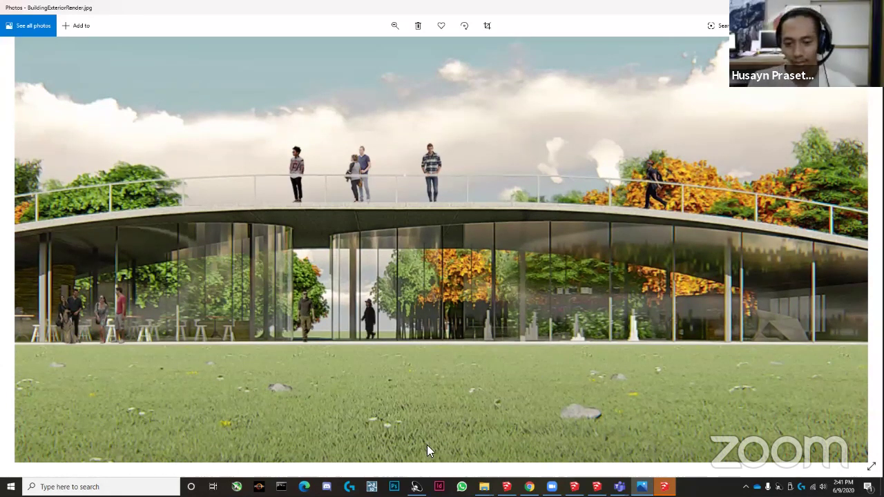
scroll(395, 405, "down", 2, "ctrl")
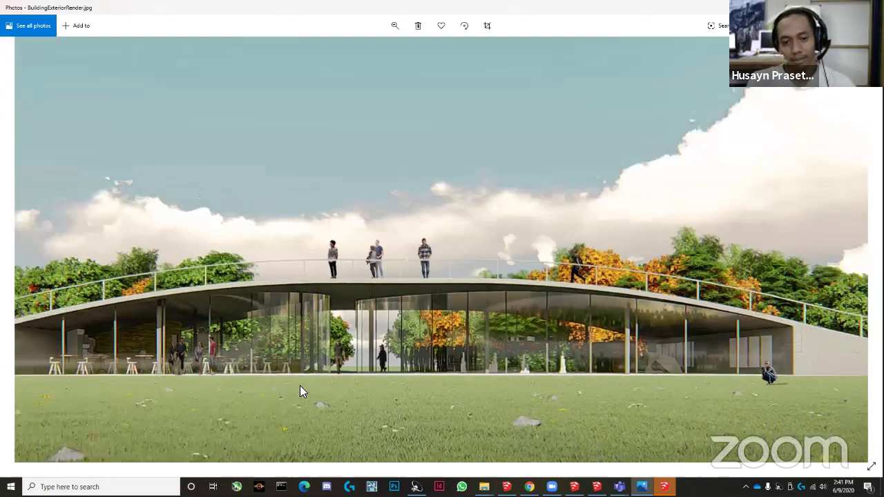
scroll(300, 392, "down", 1, "ctrl")
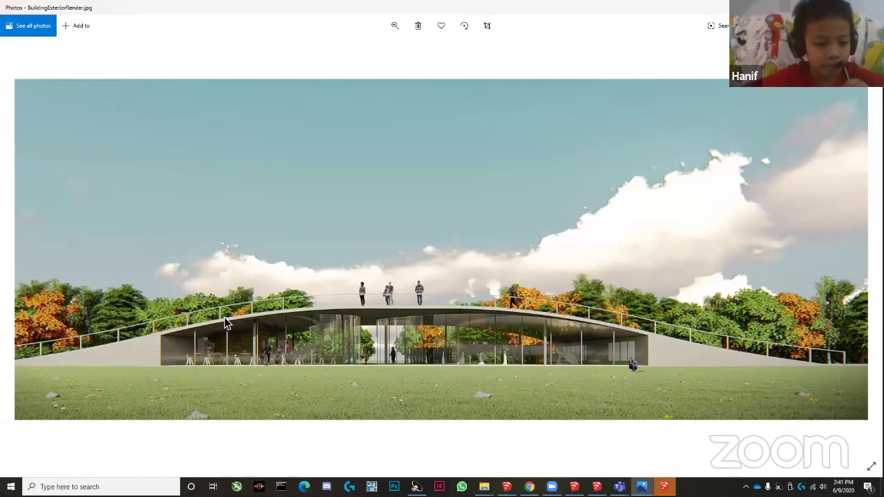
Switch to the AD3_MemoryLane.skp model in SketchUp and view the concrete tower among the trees from several angles.
key("alt+Tab")
mouse_move(225, 323)
middle_mouse_down()
mouse_move(144, 288)
mouse_move(336, 283)
mouse_move(286, 275)
mouse_move(449, 331)
mouse_move(302, 270)
mouse_move(223, 297)
middle_mouse_up()
mouse_move(274, 243)
middle_mouse_down()
mouse_move(635, 256)
mouse_move(523, 273)
mouse_move(606, 286)
mouse_move(559, 280)
middle_mouse_up()
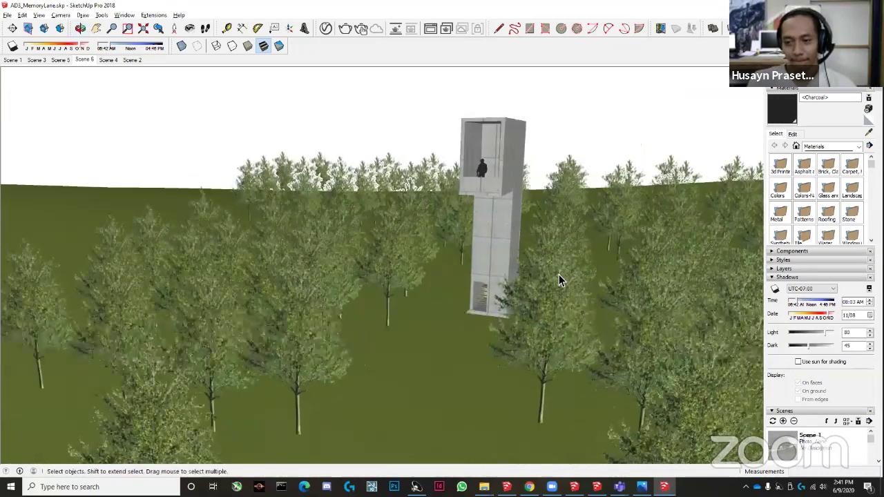
scroll(559, 279, "up", 1)
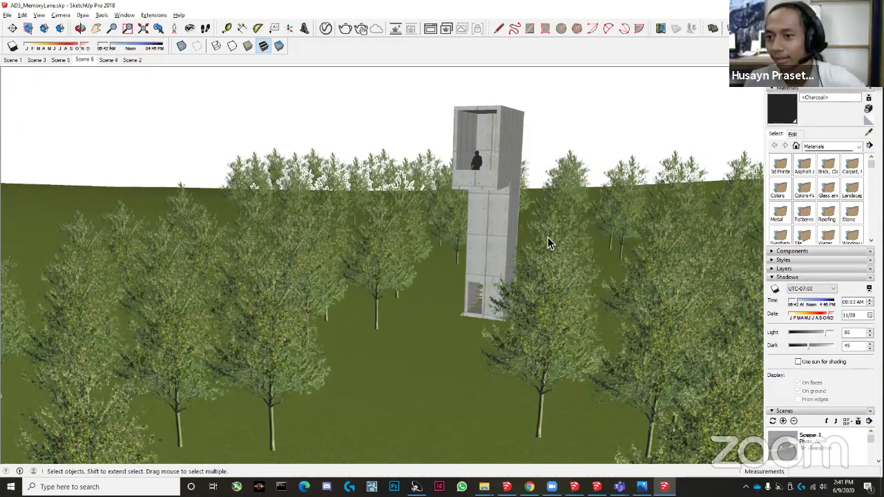
middle_click_drag(548, 237, 475, 244)
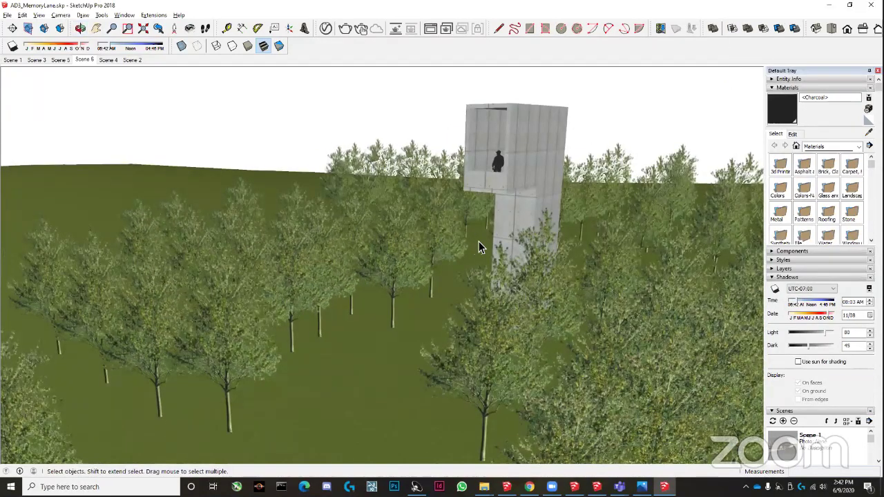
Check the AD4_LibezniceArtPark_final.skp window, return to AD3_MemoryLane.skp and view the concrete tower and surrounding hills from several sides.
key("alt+Tab")
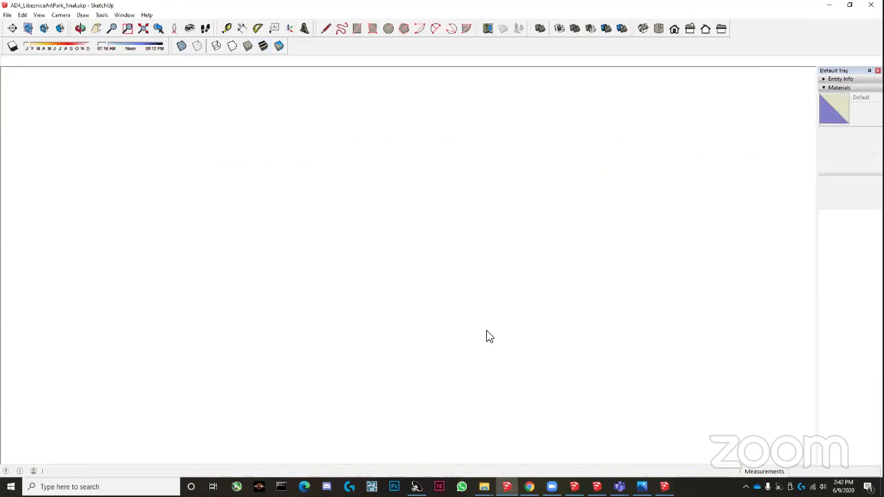
key("alt+Tab")
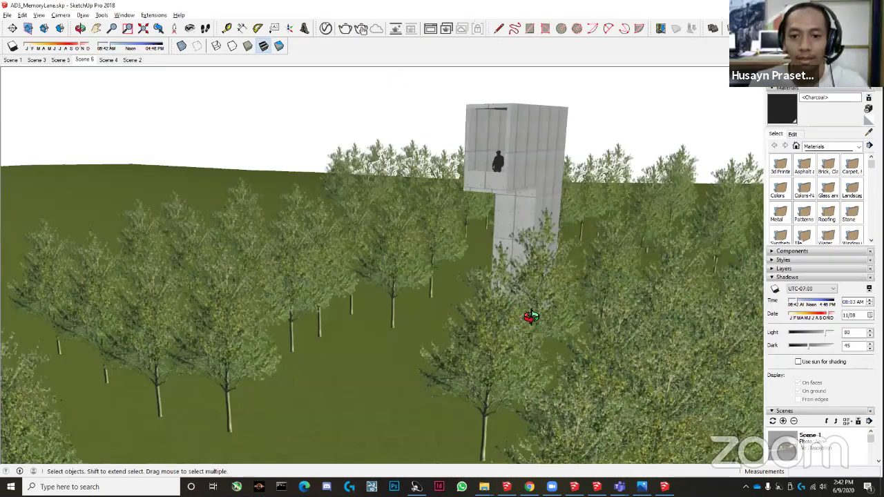
middle_click_drag(530, 315, 564, 325)
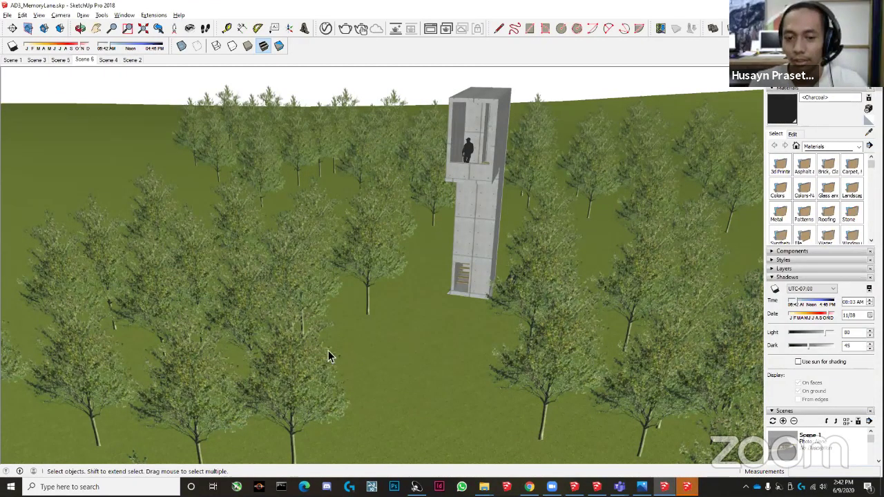
middle_click_drag(328, 351, 282, 239)
middle_click_drag(336, 242, 331, 233)
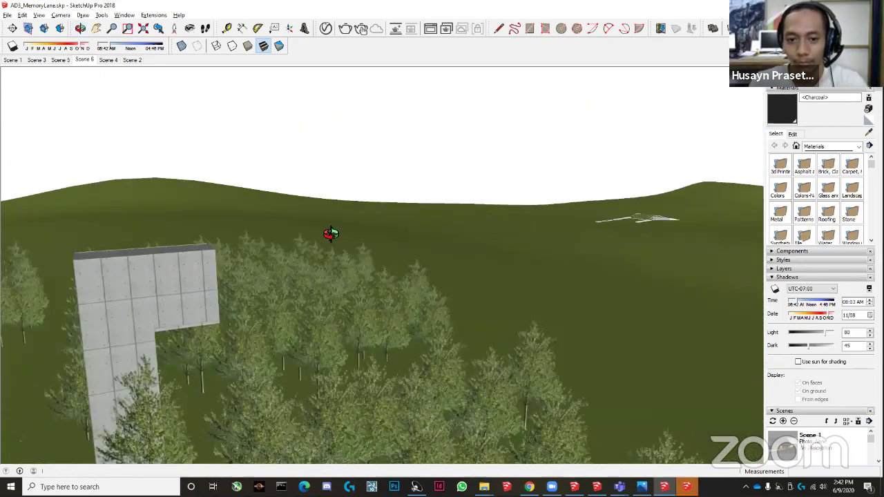
middle_click_drag(340, 182, 280, 228)
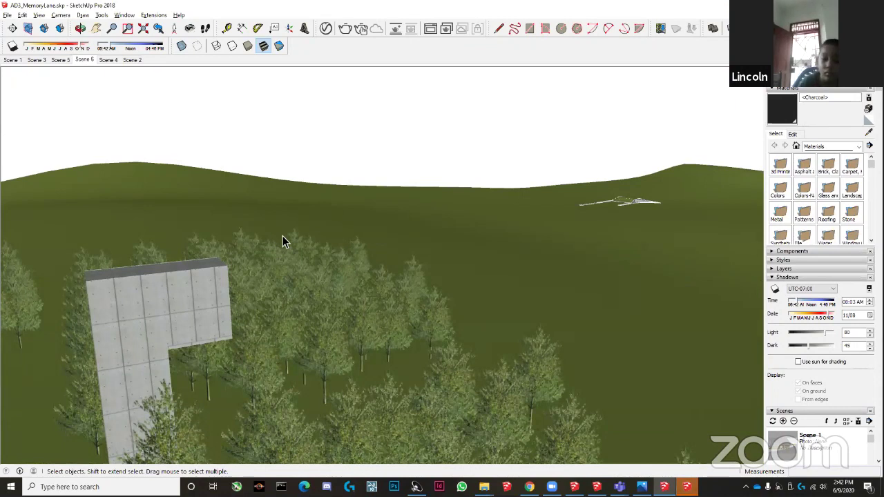
Examine the red frame structures in the field and the sunken planted pits on the way to the curved building.
middle_click_drag(319, 249, 642, 190)
scroll(378, 194, "up", 6)
scroll(639, 189, "up", 6)
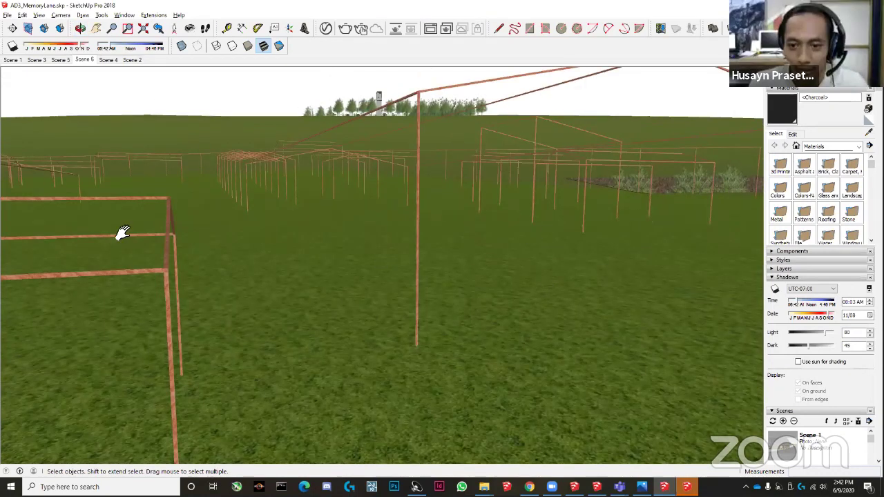
middle_click_drag(118, 232, 592, 110)
scroll(543, 132, "up", 8)
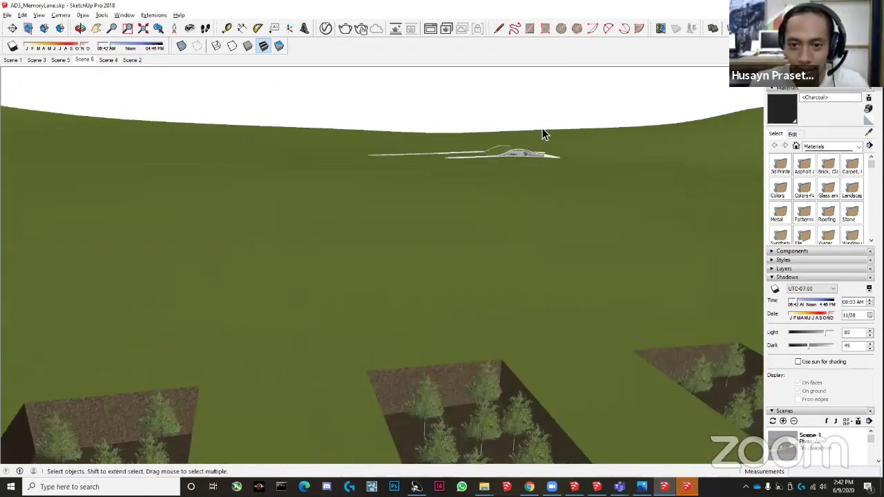
Examine the curved building's glazed front, the café seating and the open passage between the café and the exhibition hall.
scroll(492, 203, "up", 8)
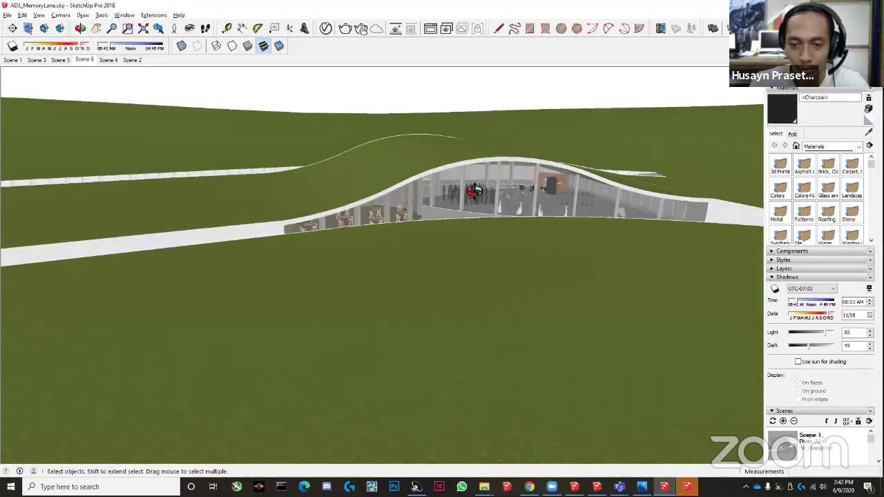
middle_click_drag(335, 199, 231, 197)
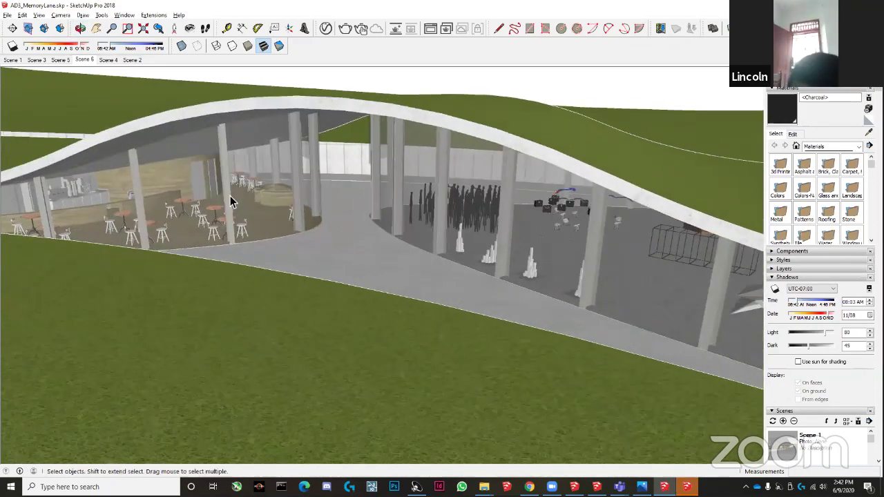
middle_click_drag(336, 188, 208, 251)
scroll(339, 200, "up", 3)
scroll(249, 192, "up", 5)
middle_click_drag(310, 228, 380, 192)
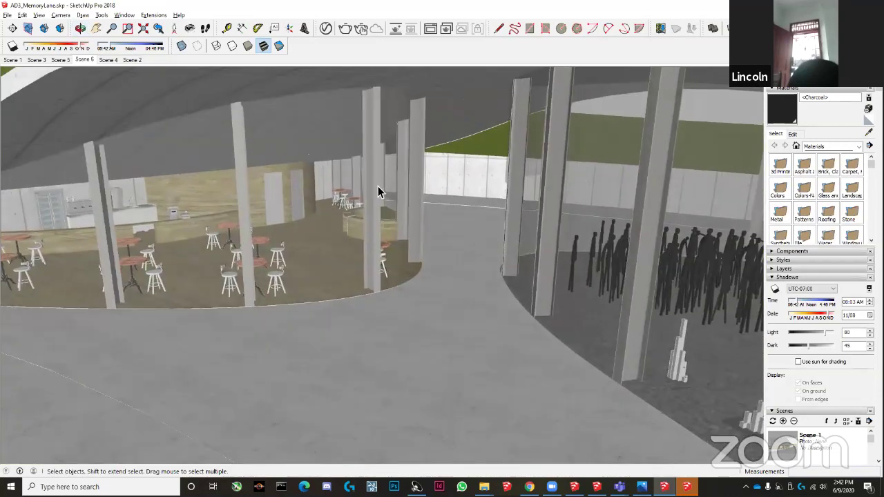
scroll(389, 231, "up", 3)
middle_click_drag(389, 231, 447, 251)
scroll(487, 238, "down", 5)
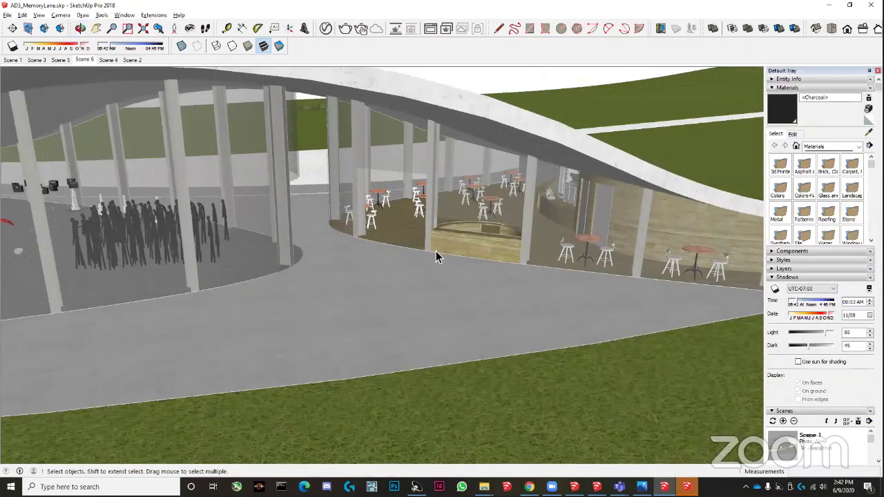
scroll(417, 265, "up", 2)
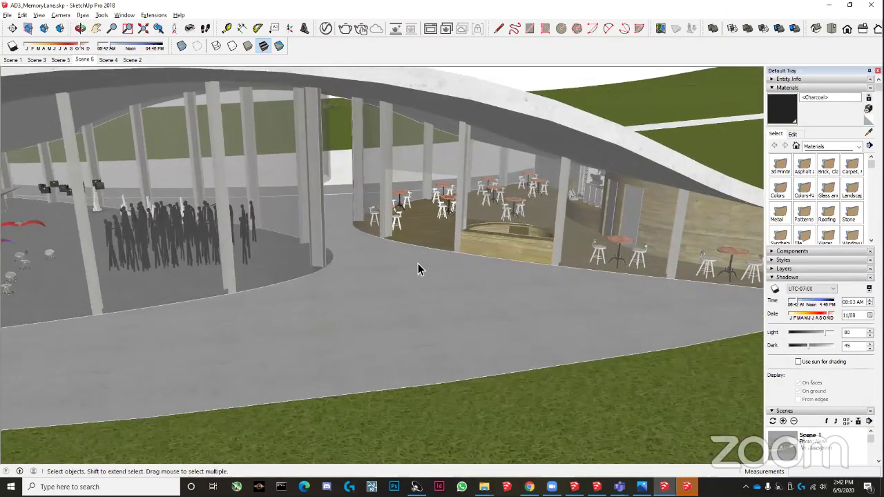
middle_click_drag(339, 272, 387, 304)
scroll(468, 244, "down", 5)
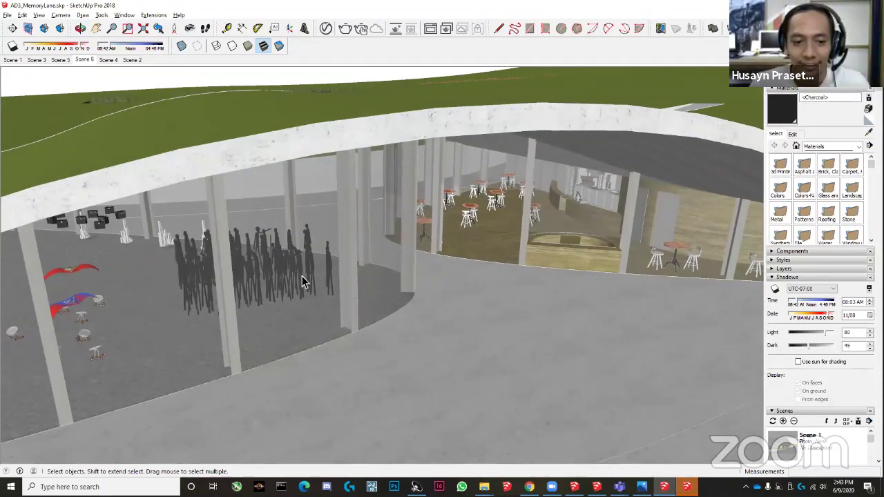
Inspect the exhibits inside the hall, including the kites, the black wire frame and the blank panels along the concrete wall.
scroll(302, 276, "up", 3)
middle_click_drag(302, 276, 313, 325)
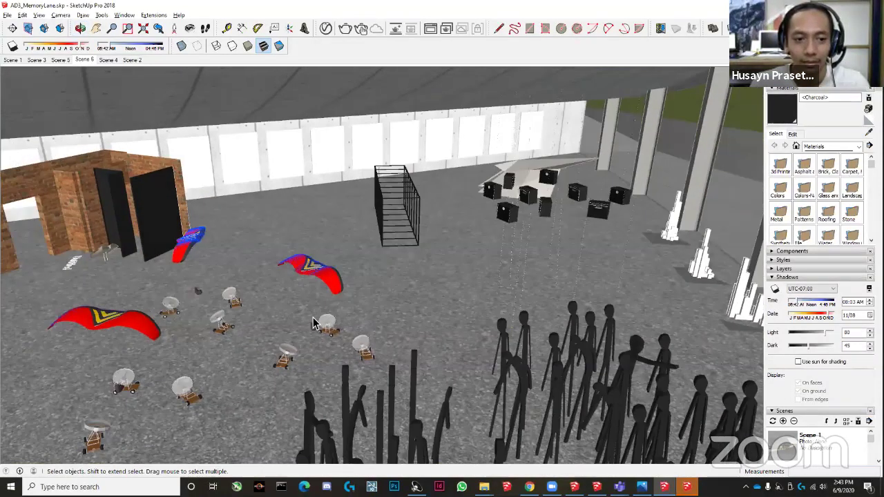
middle_click_drag(388, 249, 281, 214)
middle_click_drag(401, 216, 386, 194)
scroll(386, 195, "down", 2)
scroll(386, 198, "up", 4)
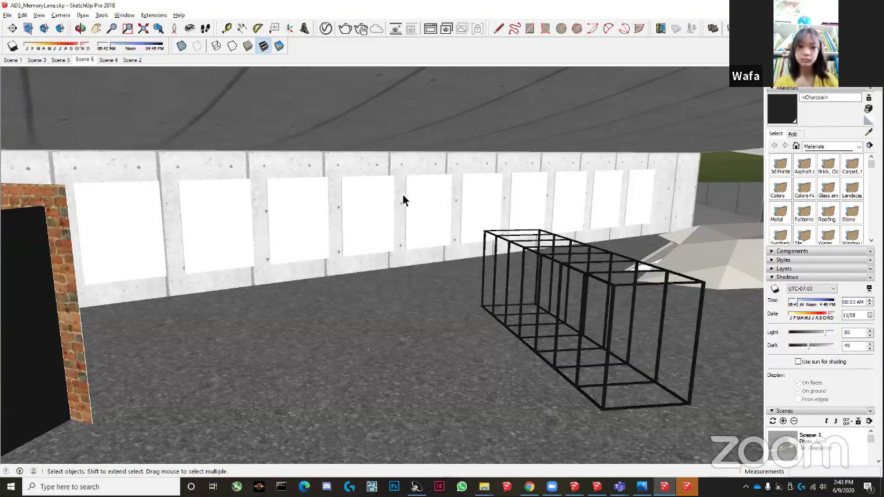
middle_click_drag(587, 207, 639, 217)
middle_click_drag(596, 248, 442, 261)
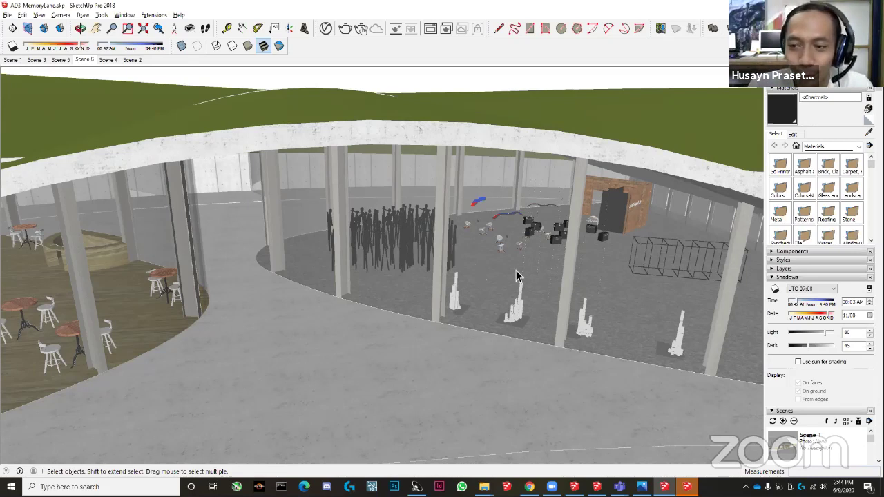
View the exhibition hall and café together from outside the building's central passage.
mouse_move(515, 276)
middle_mouse_down()
mouse_move(490, 316)
mouse_move(511, 339)
middle_mouse_up()
scroll(512, 339, "up", 1)
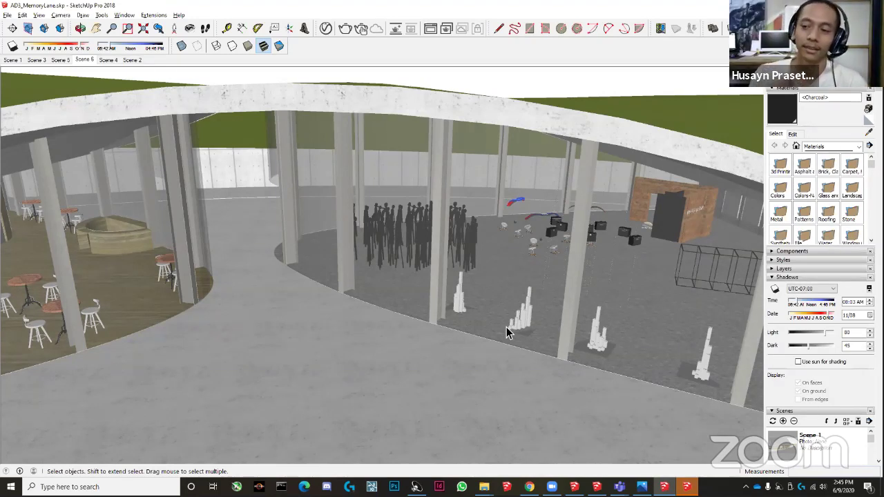
mouse_move(508, 317)
middle_mouse_down()
mouse_move(487, 260)
mouse_move(553, 263)
mouse_move(412, 270)
middle_mouse_up()
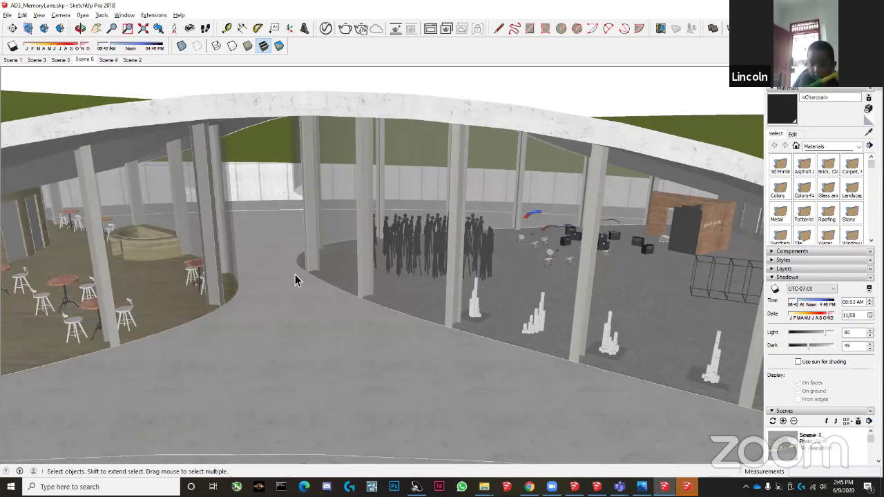
mouse_move(483, 289)
middle_mouse_down()
mouse_move(505, 288)
mouse_move(467, 287)
mouse_move(509, 273)
mouse_move(292, 279)
mouse_move(361, 279)
mouse_move(552, 465)
middle_mouse_up()
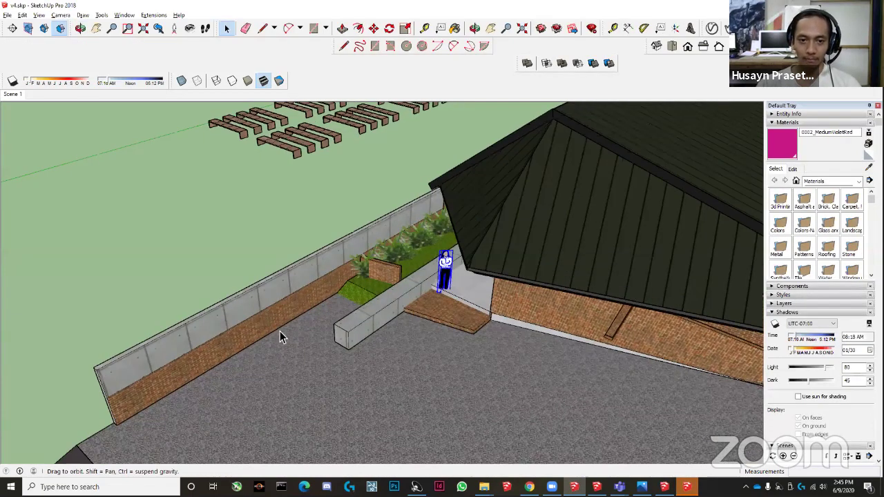
Switch to the v4.skp church model and view the covered walkway with benches and the nave.
scroll(382, 208, "up", 15)
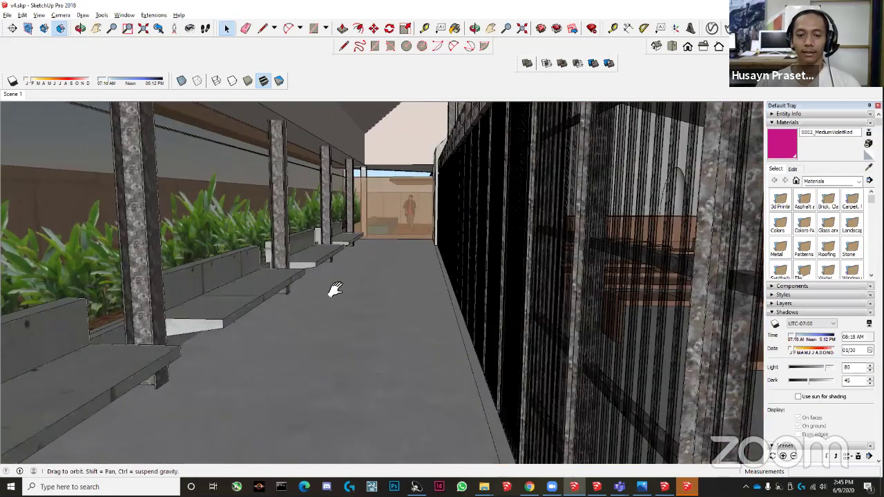
mouse_move(335, 289)
middle_mouse_down()
mouse_move(262, 290)
mouse_move(358, 278)
mouse_move(291, 198)
mouse_move(286, 345)
mouse_move(398, 147)
mouse_move(464, 350)
middle_mouse_up()
middle_click_drag(483, 256, 492, 300)
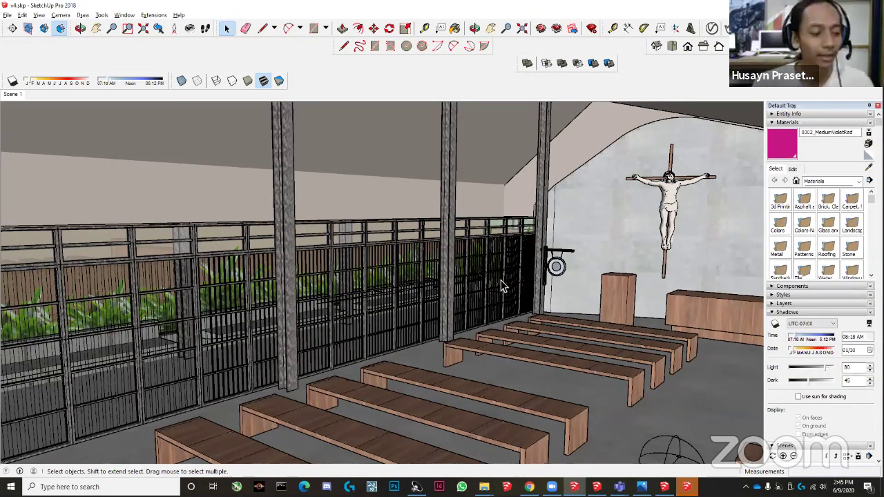
Examine the metal screen wall beside the pews and highlight the row of columns along it.
scroll(606, 283, "up", 5)
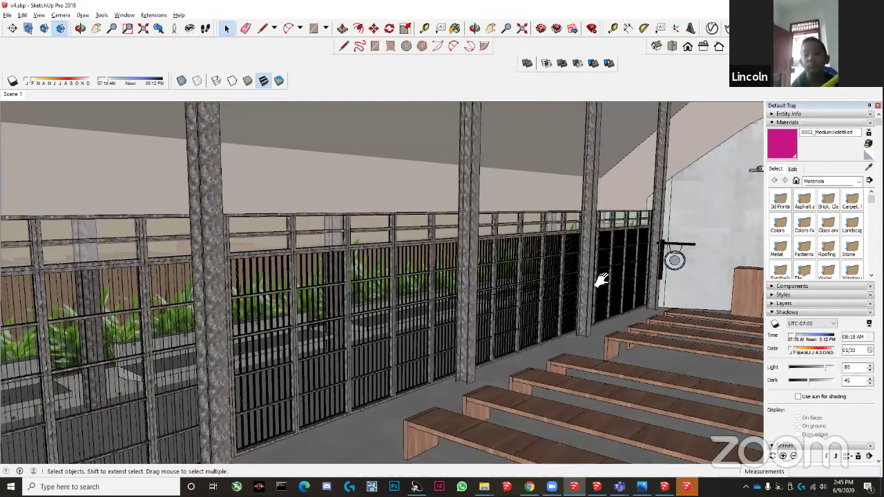
middle_click_drag(602, 334, 548, 295)
scroll(527, 293, "down", 3)
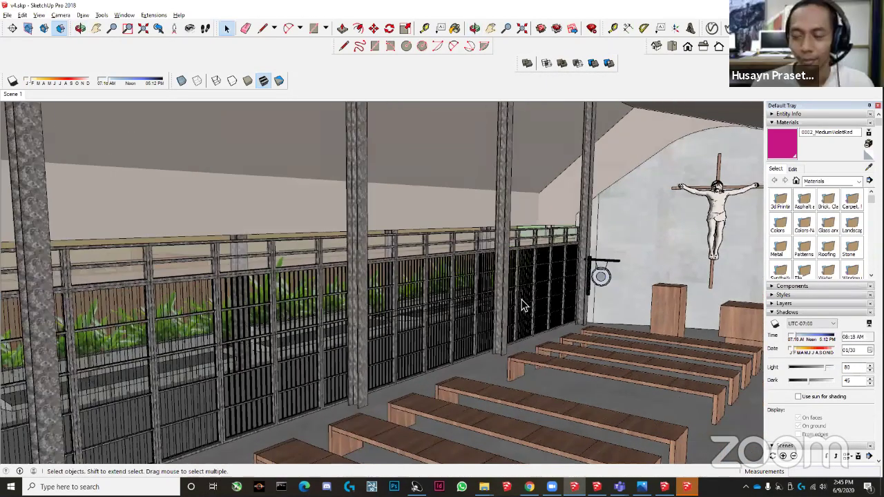
scroll(523, 306, "up", 1)
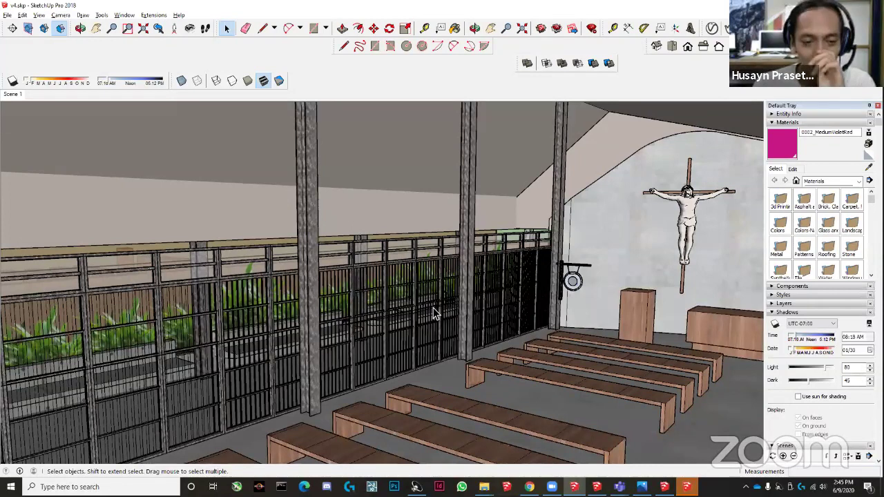
middle_click_drag(329, 243, 352, 216)
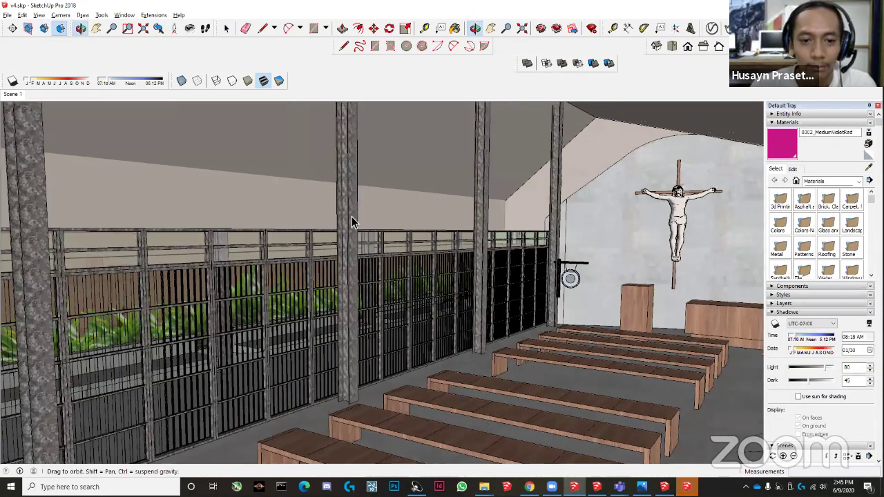
right_click(349, 233)
key("Escape")
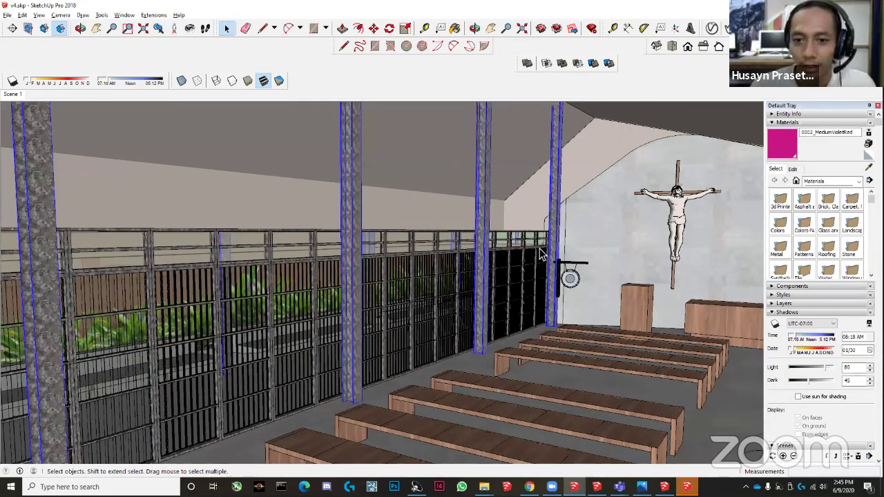
middle_click_drag(505, 244, 470, 242)
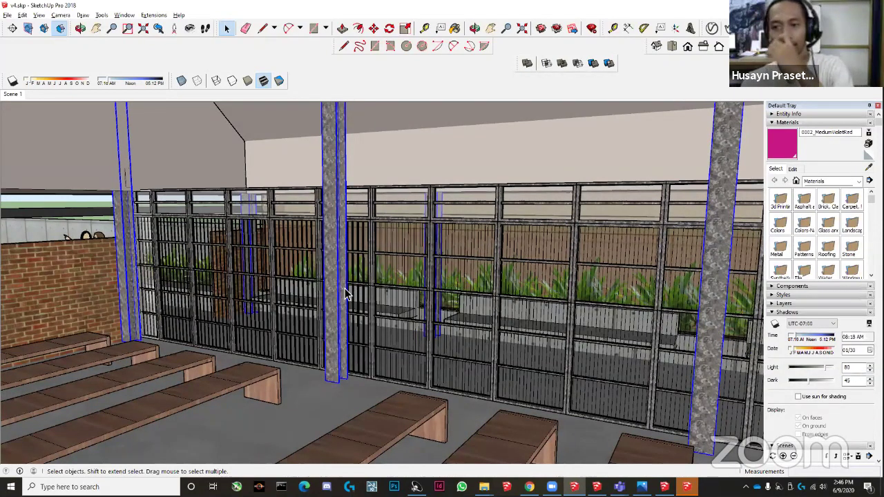
Examine the church's brick-walled entrance and the walkway behind the two standing figures, up close and from farther back.
middle_click_drag(369, 292, 446, 272)
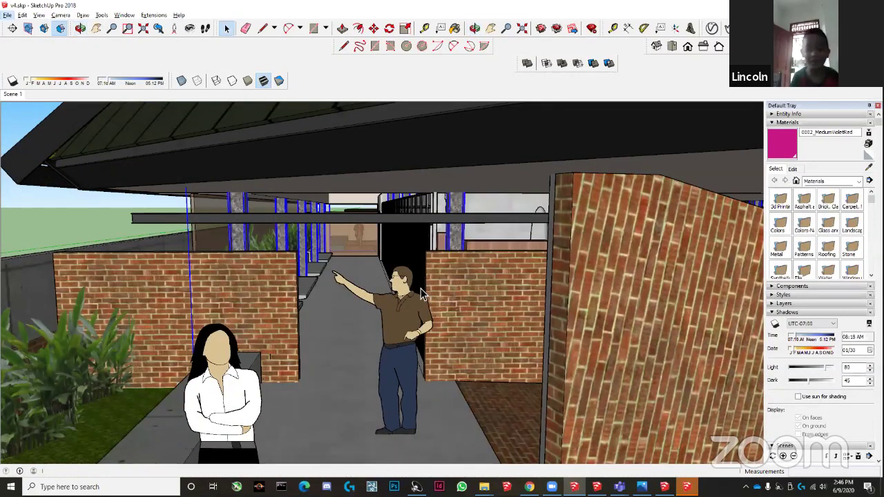
scroll(409, 328, "down", 4)
middle_click_drag(409, 327, 361, 276)
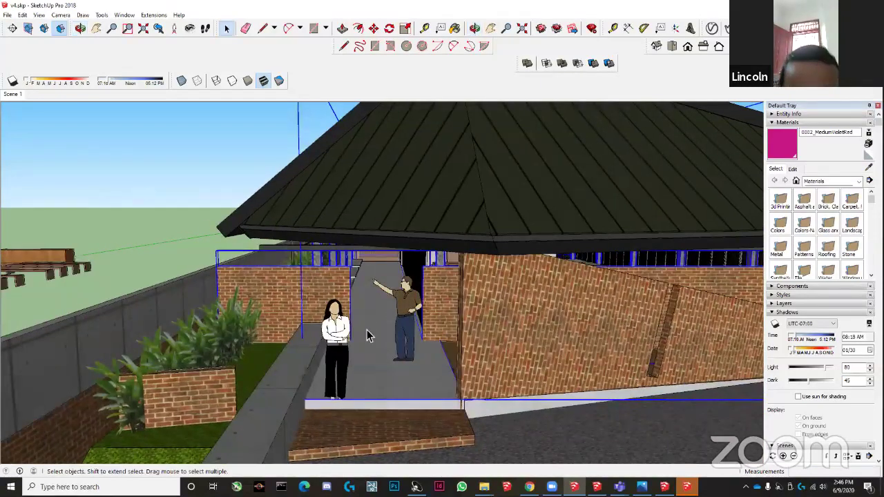
scroll(387, 325, "up", 4)
scroll(408, 324, "up", 3)
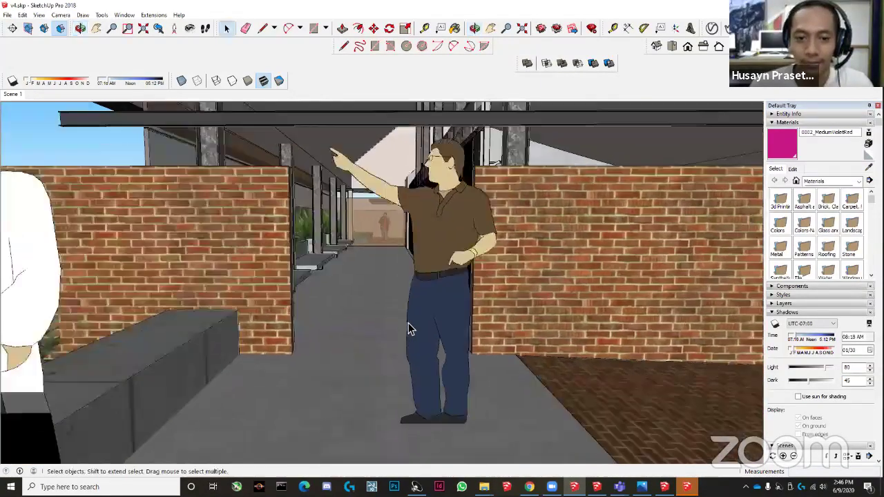
scroll(411, 330, "down", 2)
middle_click_drag(414, 322, 450, 325)
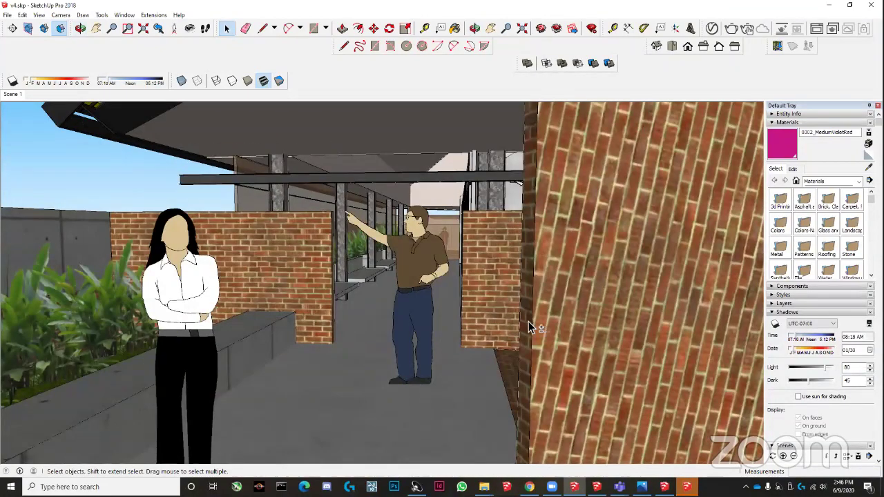
View the courtyard with the statue and the perforated brick wall, and select the man standing in its doorway.
scroll(529, 329, "down", 5)
middle_click_drag(599, 316, 533, 316)
middle_click_drag(494, 336, 567, 214)
scroll(508, 274, "up", 5)
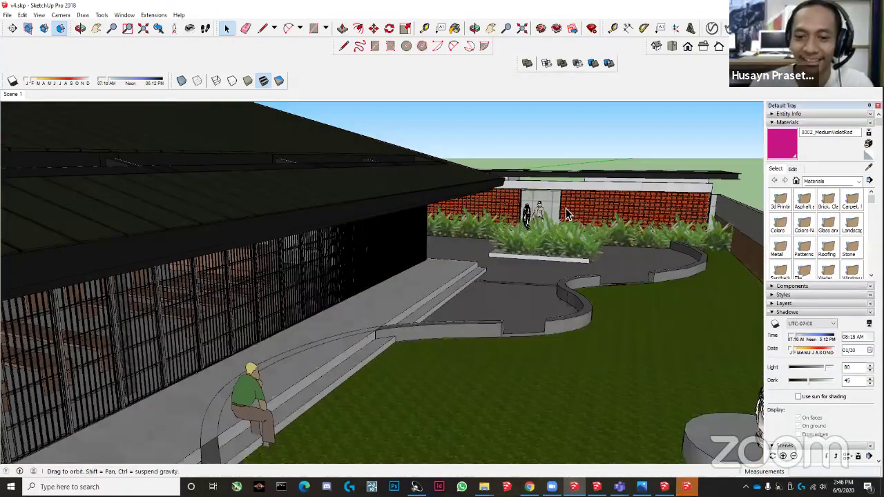
scroll(566, 216, "up", 6)
scroll(546, 218, "up", 3)
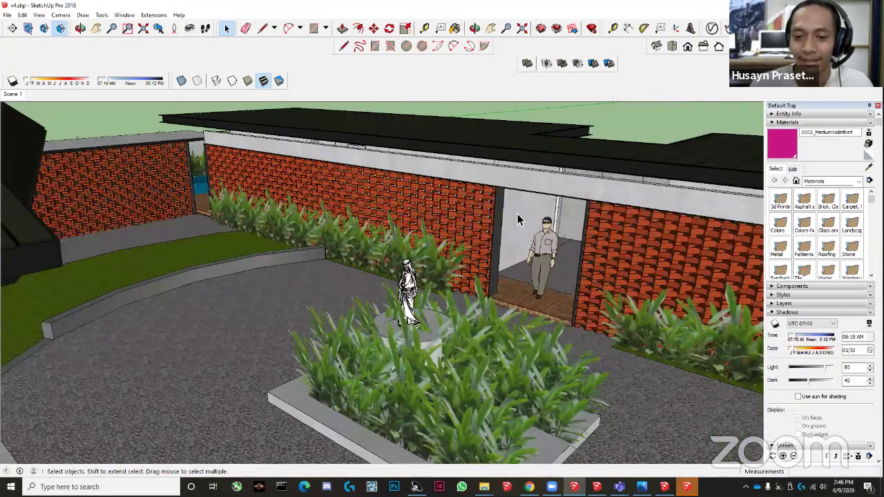
scroll(519, 220, "up", 5)
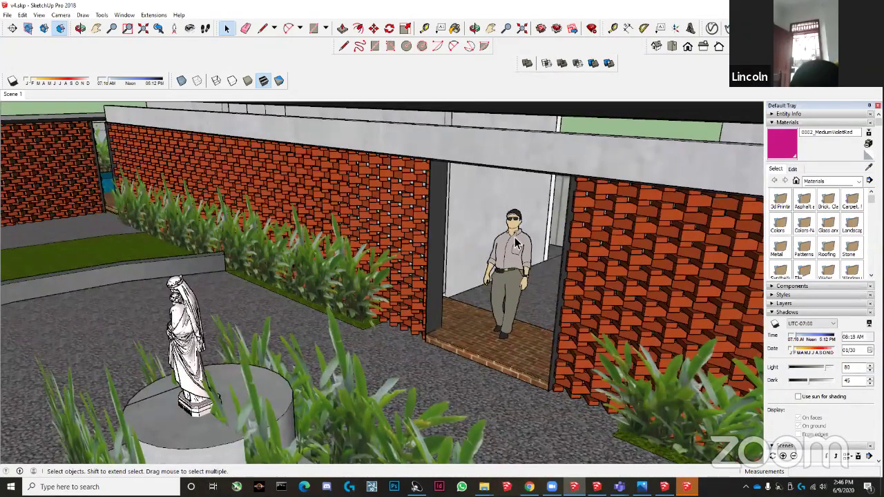
scroll(516, 250, "down", 3)
left_click(516, 248)
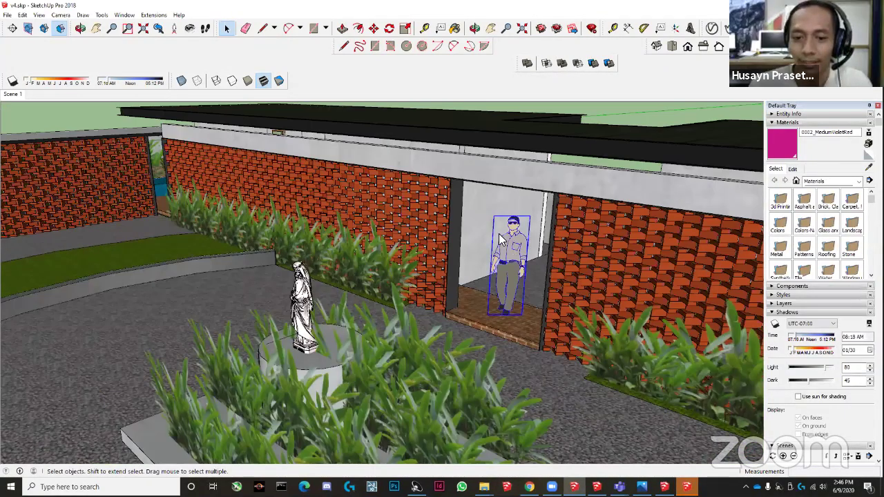
Try removing the man from the doorway, view the empty opening between the perforated brick walls, and undo the removal.
right_click(516, 249)
key("Escape")
key("m")
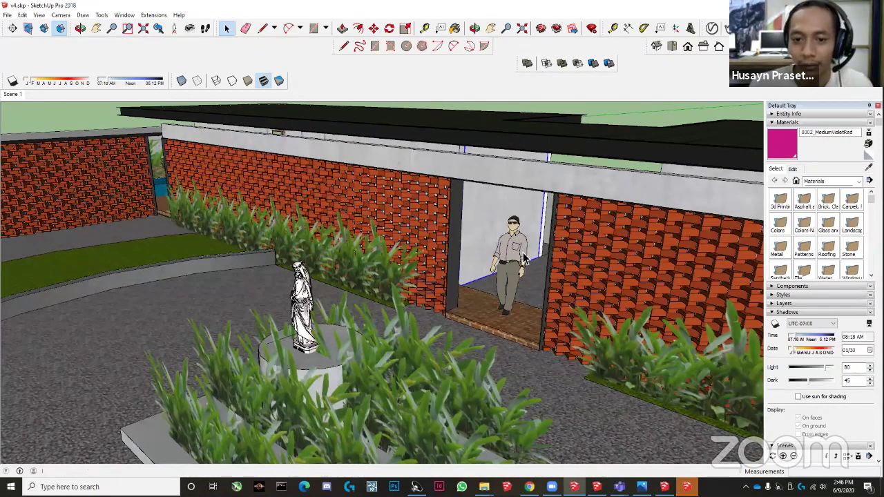
right_click(494, 232)
left_click(518, 246)
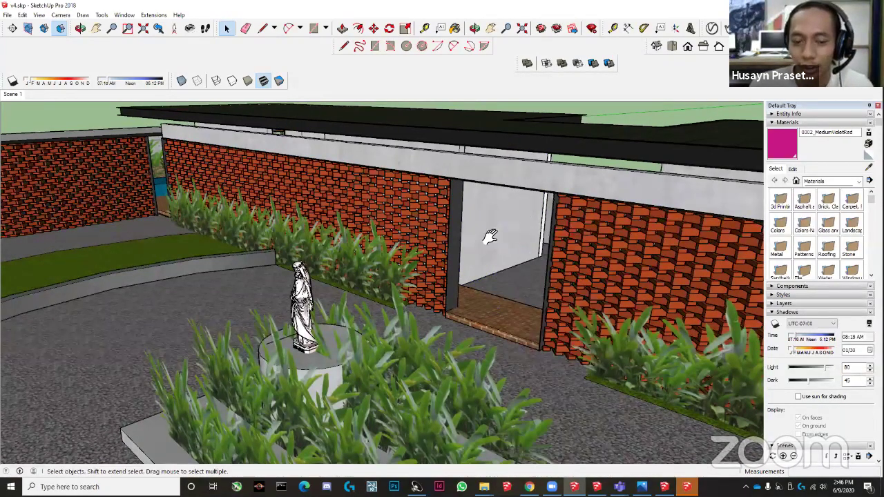
middle_click_drag(480, 237, 529, 271)
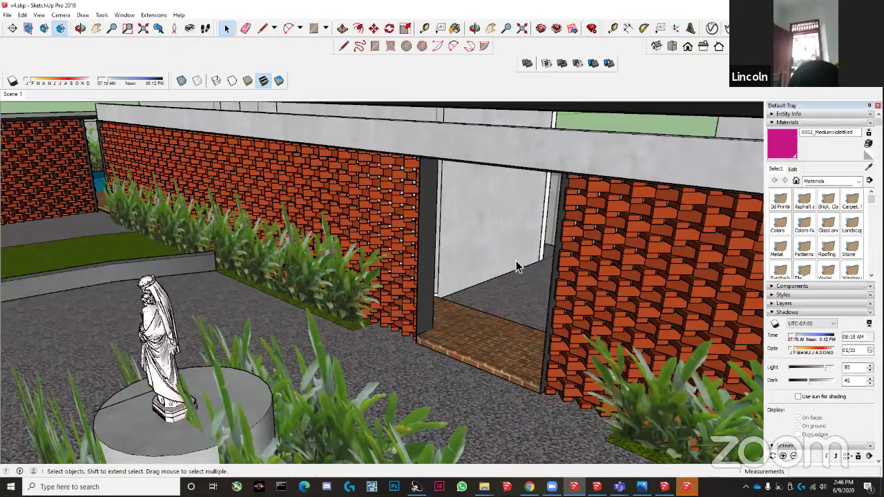
scroll(515, 269, "up", 3)
scroll(462, 325, "down", 3)
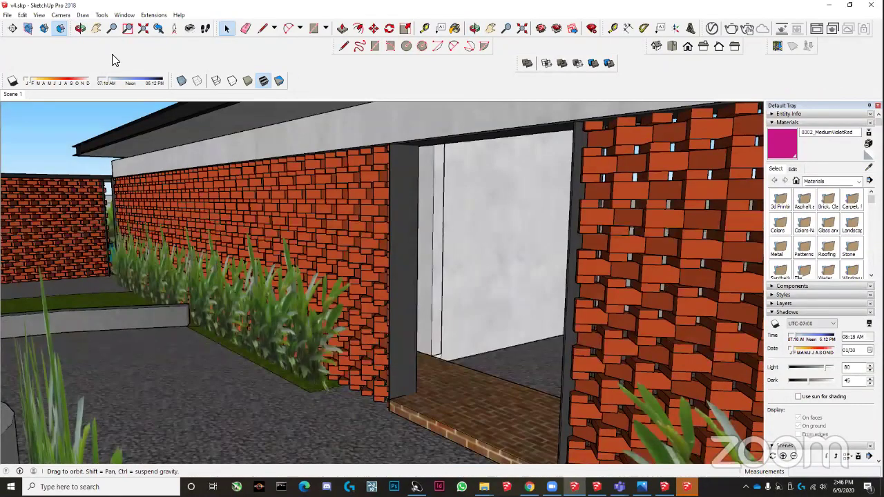
scroll(465, 266, "up", 3)
middle_click_drag(465, 266, 495, 232)
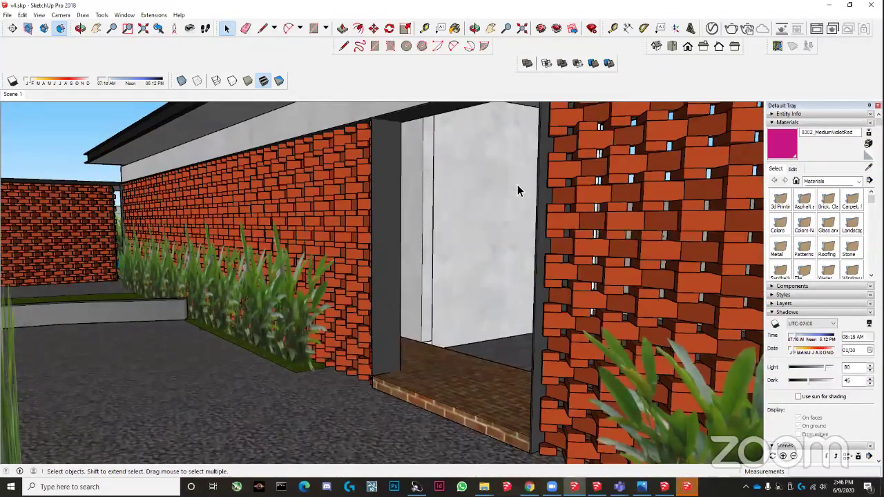
key("ctrl+z")
Scale the man in the doorway down to a tiny figure, and scale him back up to most of the opening's height.
key("s")
left_click_drag(450, 186, 450, 319)
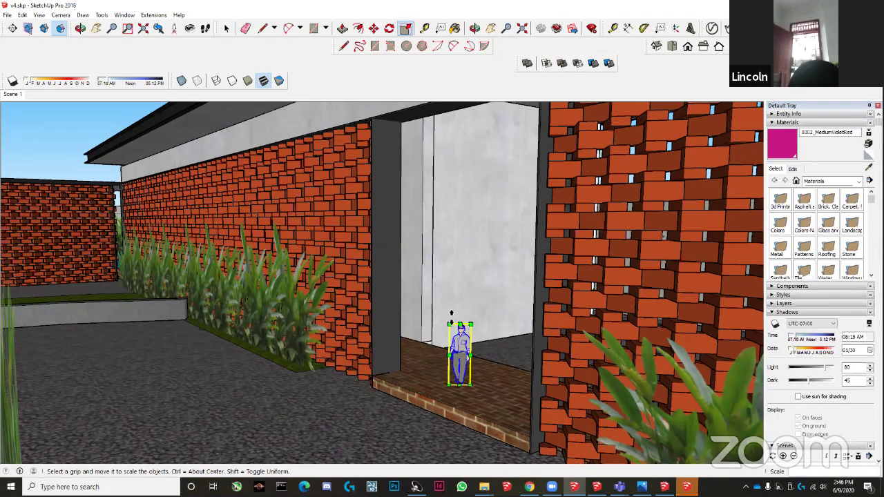
middle_click_drag(451, 313, 457, 323)
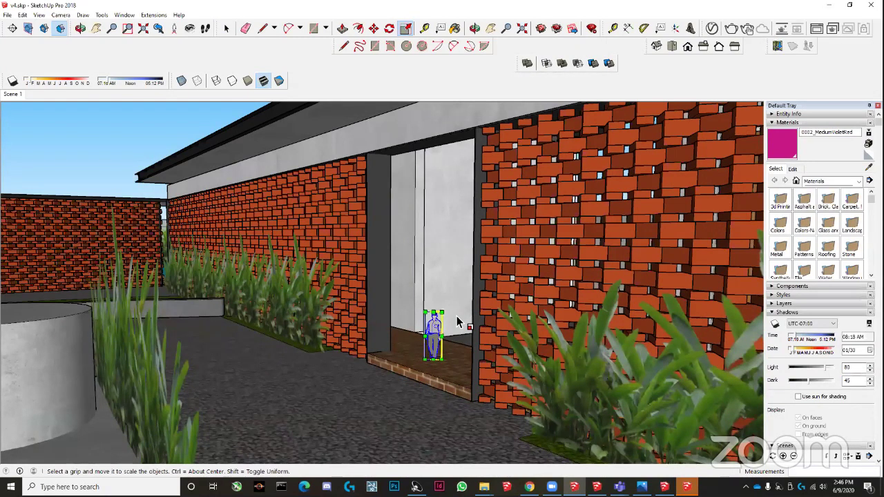
left_click_drag(442, 312, 474, 202)
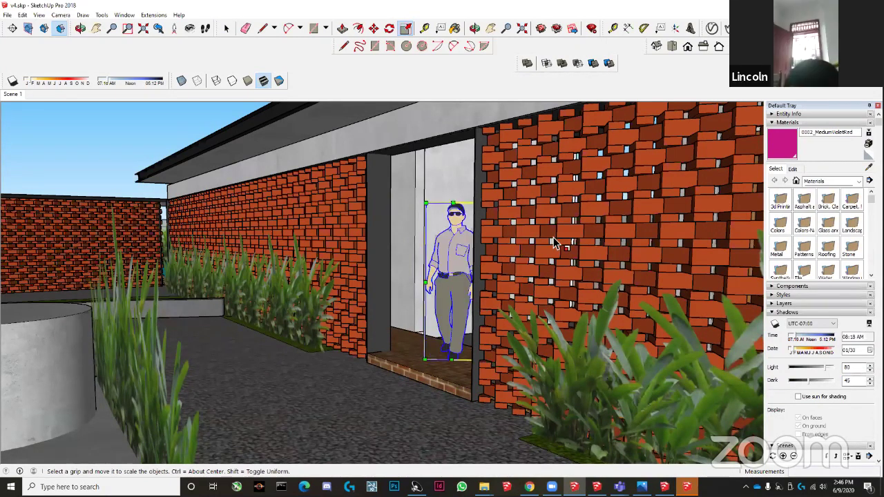
Examine the rescaled man against the doorway and brick walls from the courtyard, up close and from along the corridor.
middle_click_drag(546, 243, 408, 214)
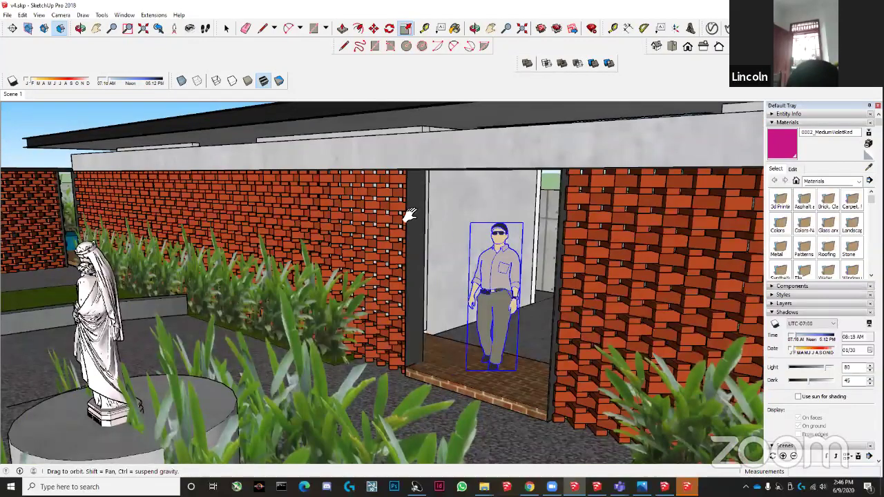
scroll(487, 220, "up", 4)
middle_click_drag(499, 220, 486, 233)
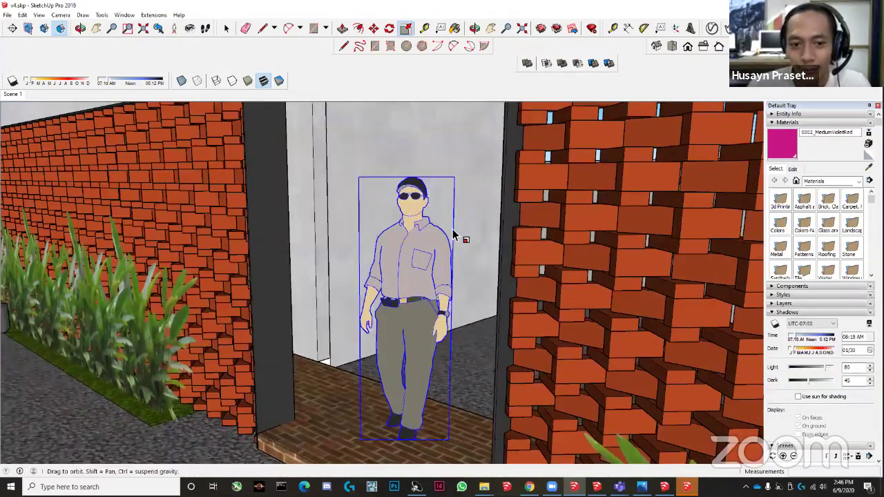
scroll(442, 242, "down", 3)
scroll(434, 334, "down", 3)
middle_click_drag(433, 329, 411, 324)
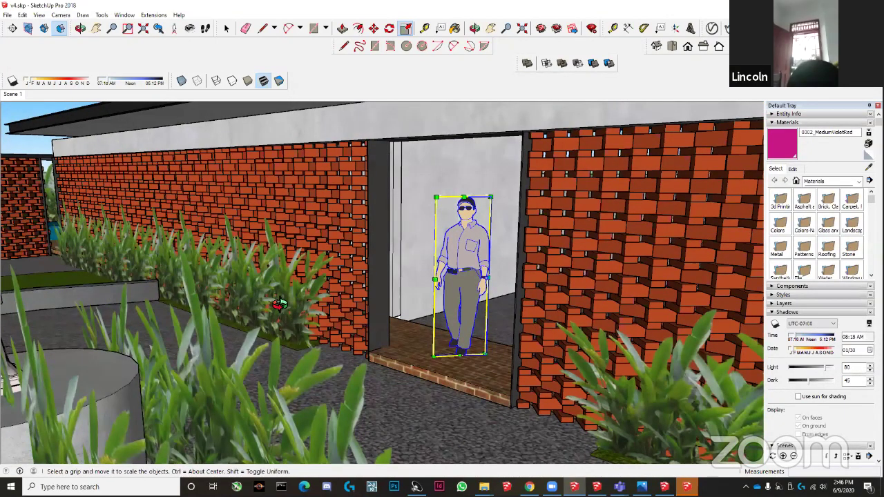
scroll(280, 304, "up", 3)
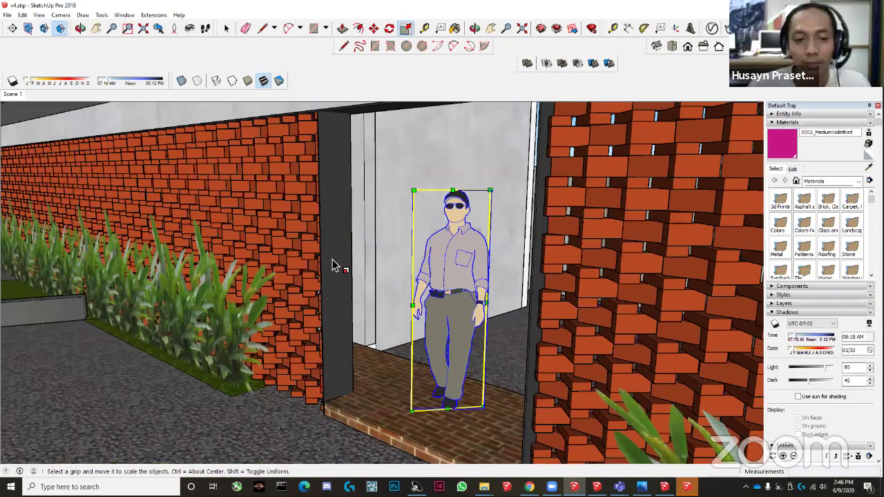
scroll(332, 266, "down", 2)
scroll(341, 250, "up", 2)
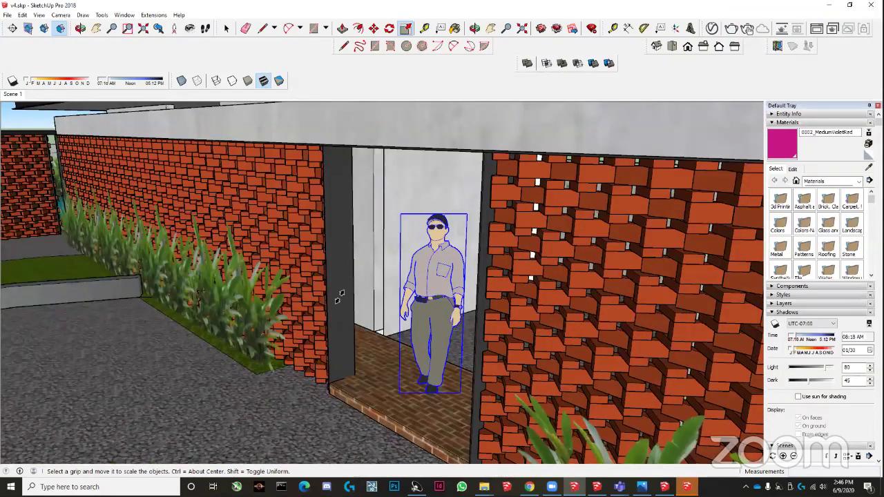
scroll(336, 325, "up", 4)
left_click_drag(330, 359, 313, 400)
key("Escape")
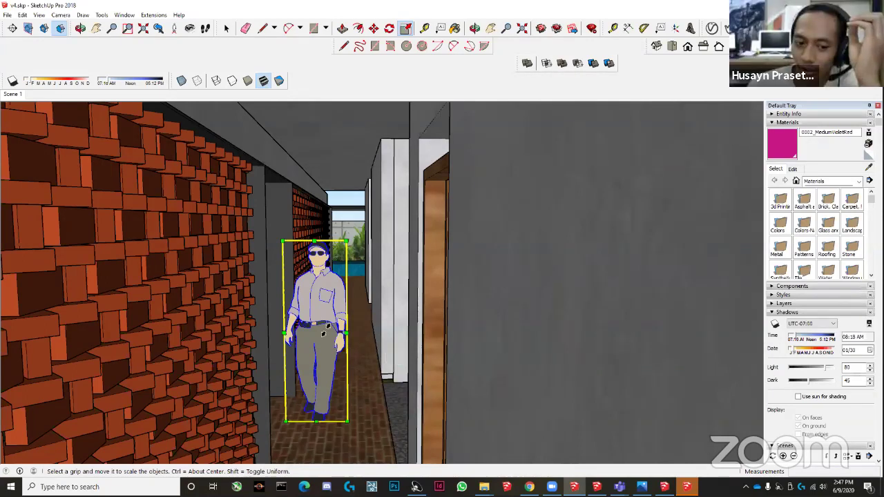
Scale the man in the brick corridor down to about 0.17 and view the corridor from his reduced eye level.
left_click_drag(348, 242, 304, 397)
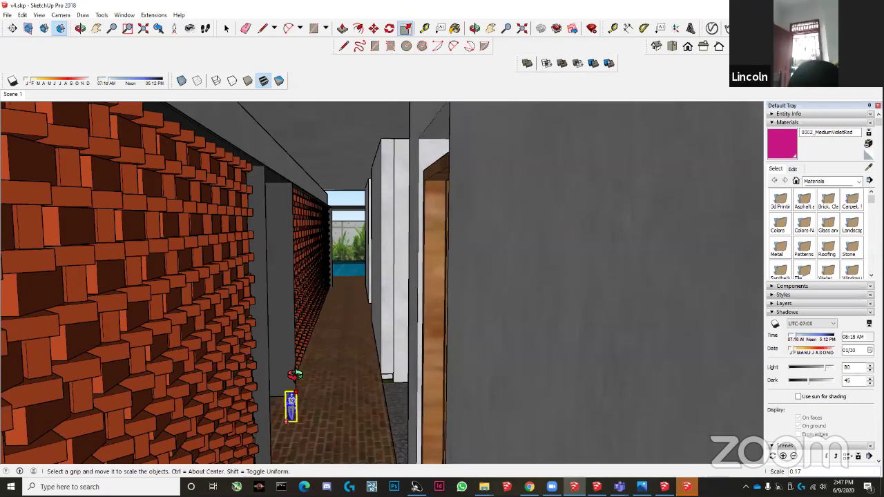
mouse_move(298, 373)
middle_mouse_down()
mouse_move(320, 347)
mouse_move(302, 377)
mouse_move(294, 370)
middle_mouse_up()
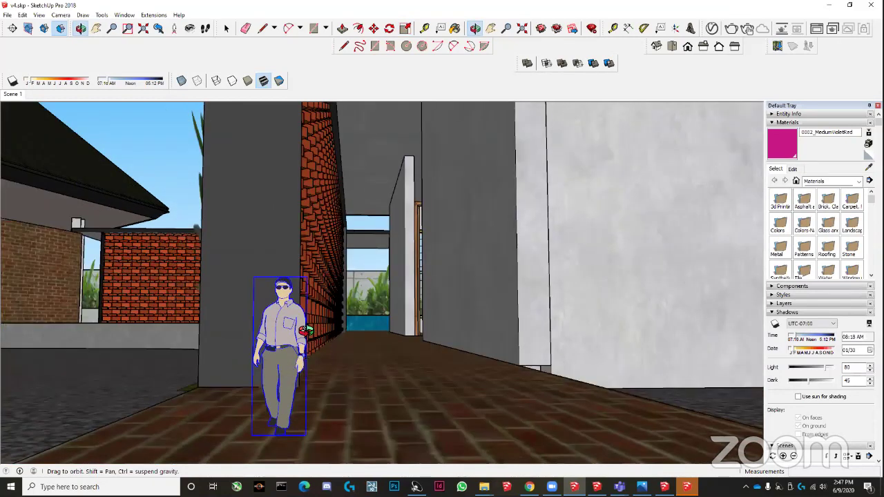
middle_click_drag(305, 331, 306, 337)
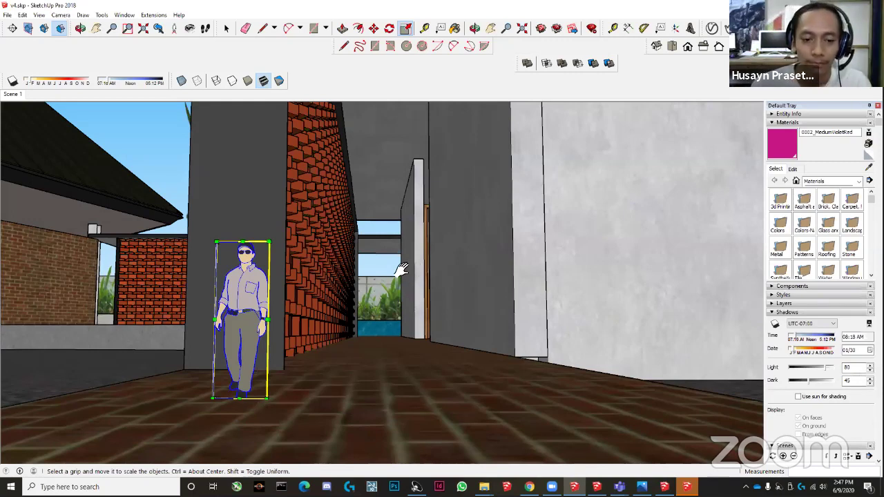
middle_click_drag(407, 310, 408, 272)
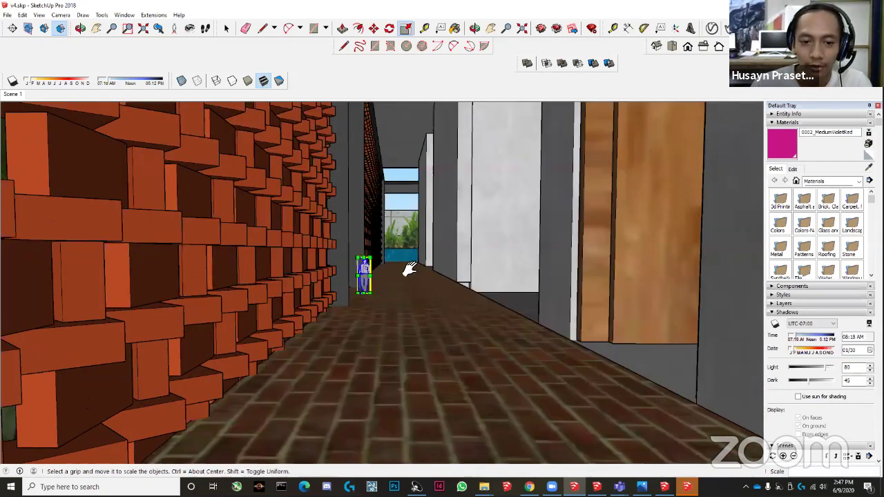
View the man at full height in the corridor, and the whole courtyard with the statue from above.
scroll(413, 265, "up", 5)
scroll(413, 265, "down", 3)
scroll(418, 261, "down", 2)
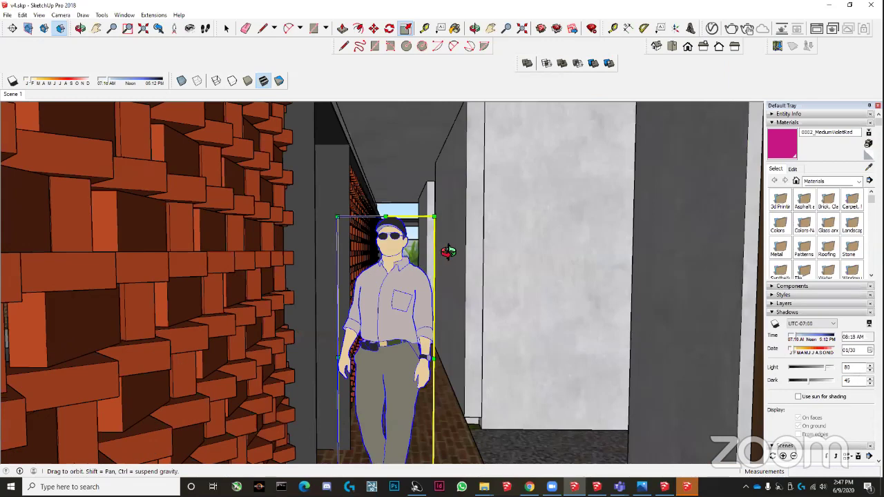
middle_click_drag(486, 257, 428, 246)
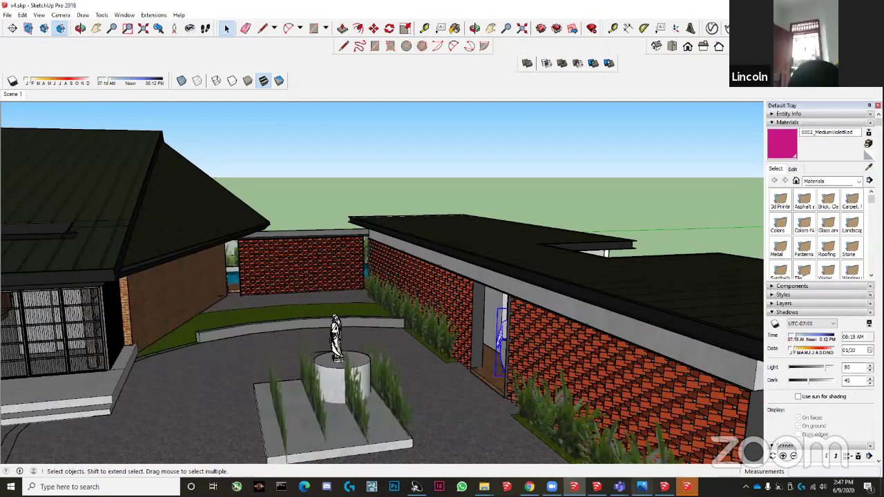
Switch to Chrome and search Google for "budi pradono bamboo" in a new tab.
key("alt+Tab")
left_click(632, 9)
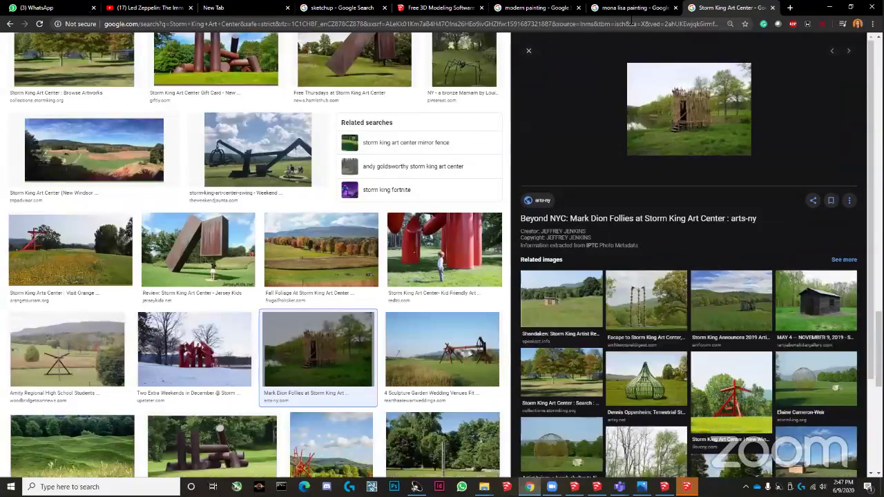
key("ctrl+t")
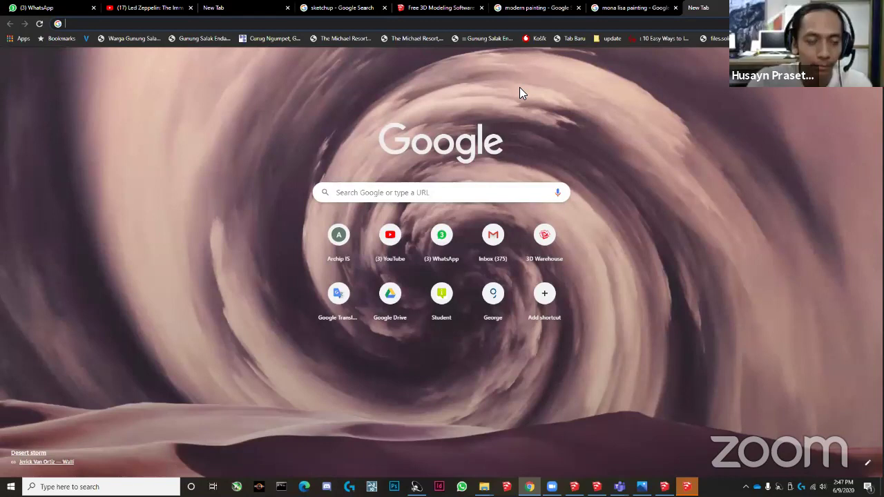
type("budi p")
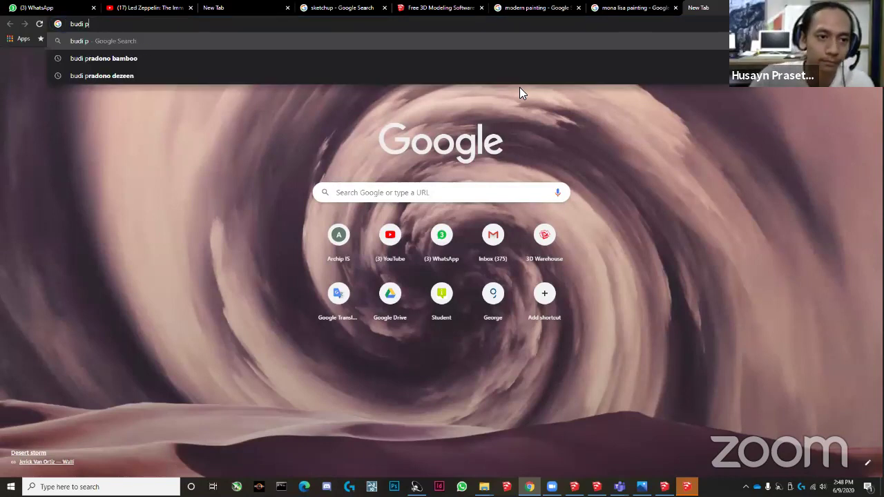
type("rado")
left_click(354, 58)
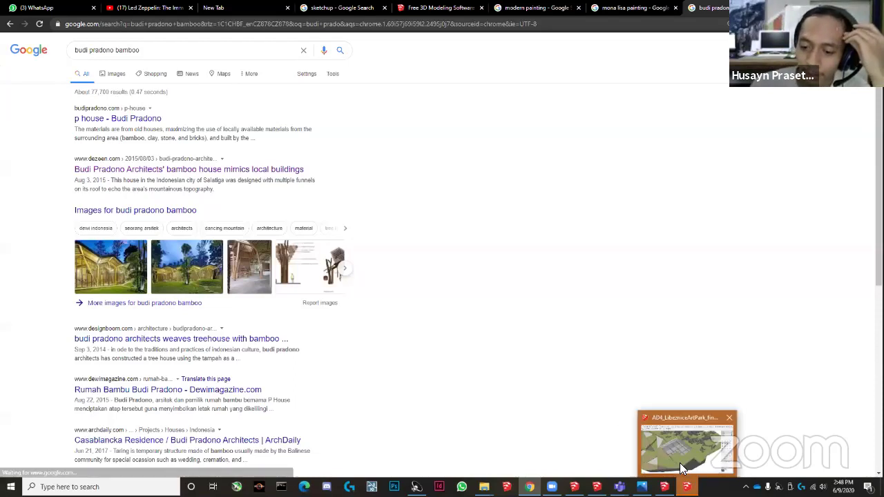
Switch to the AD4_LibezniceArtPark_final.skp model in SketchUp, and view BuildingExteriorRender.jpg in Photos.
left_click(680, 463)
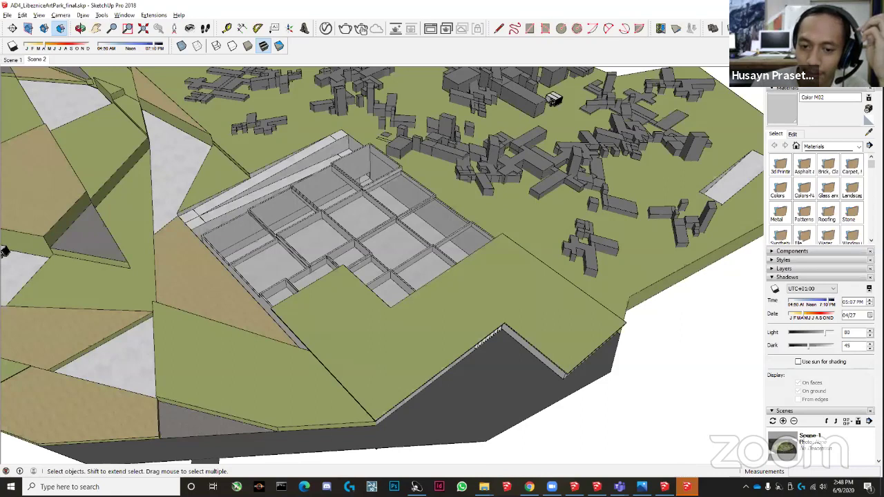
key("alt+Tab")
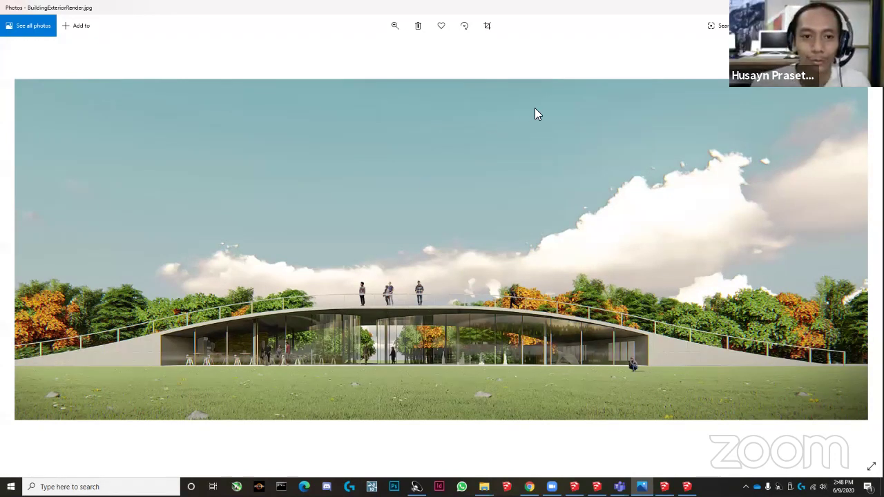
Return to the Budi Pradono image results in Chrome and preview the brick-walled Casablancka Residence interior and the lit bamboo house exterior.
key("alt+Tab")
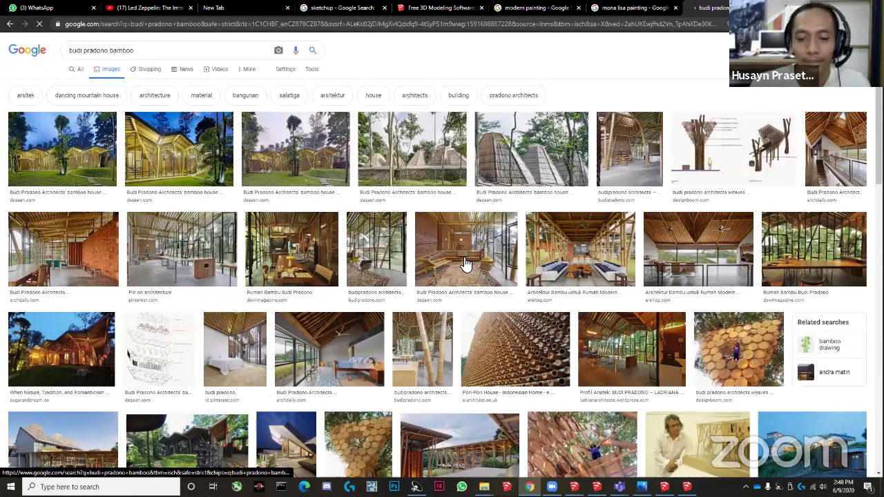
left_click(81, 248)
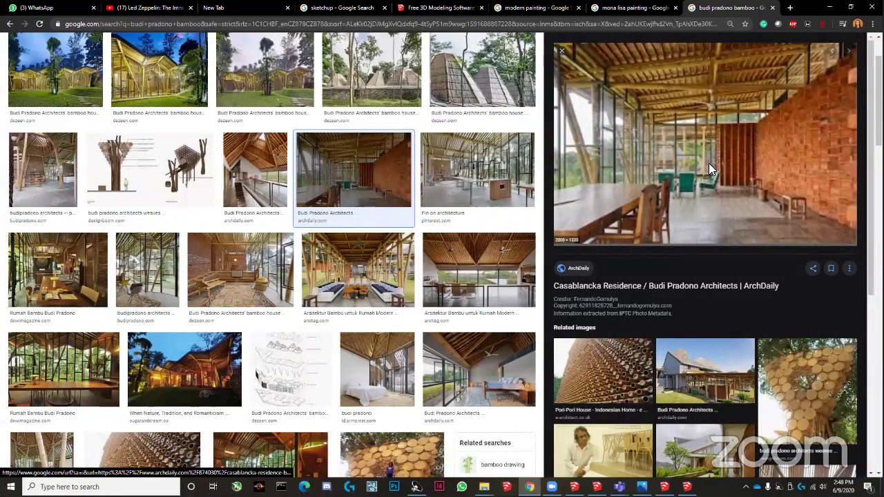
key("shift+F10")
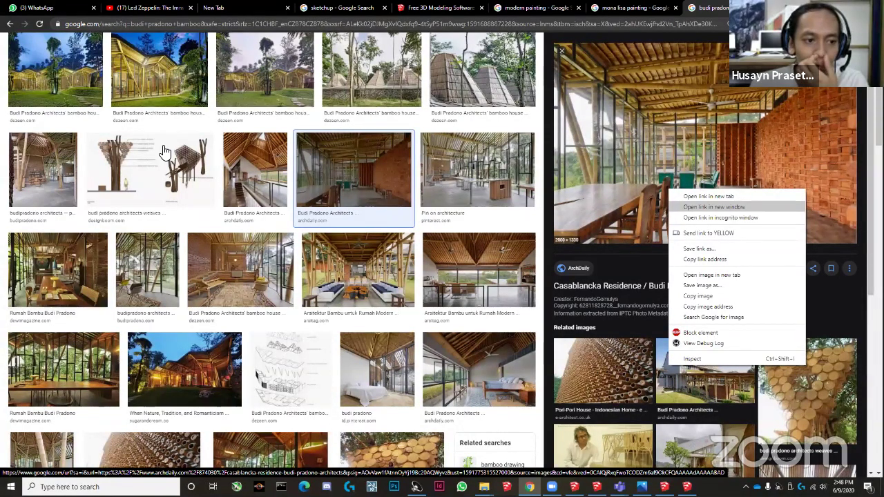
scroll(402, 211, "up", 2)
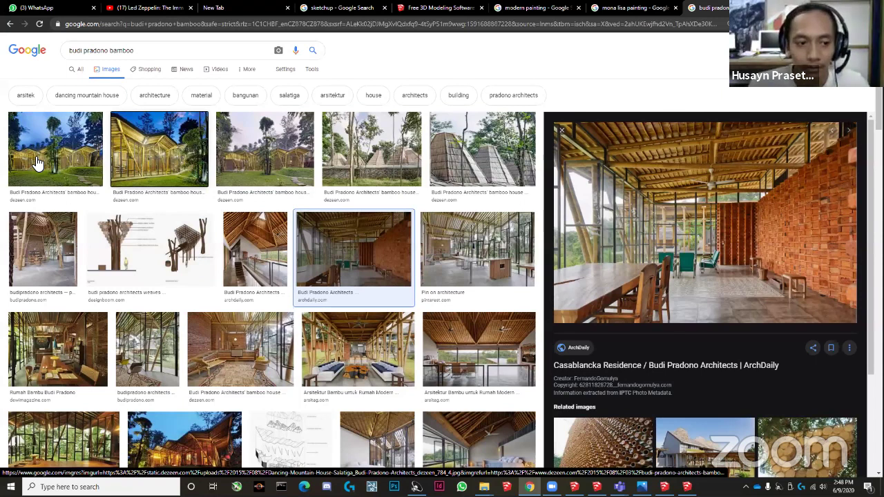
key("Return")
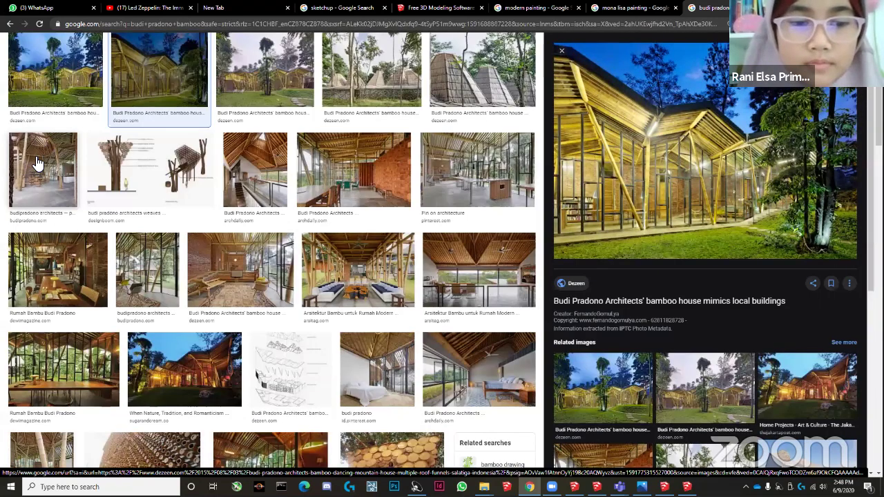
left_click(41, 167)
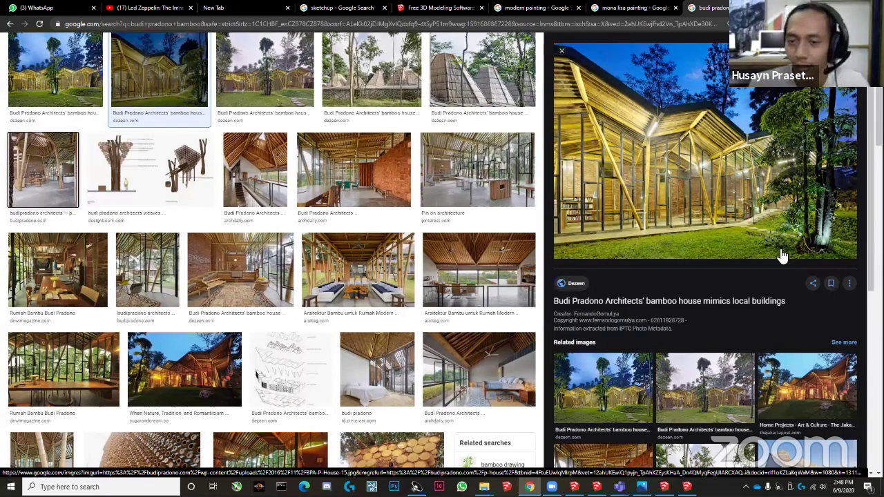